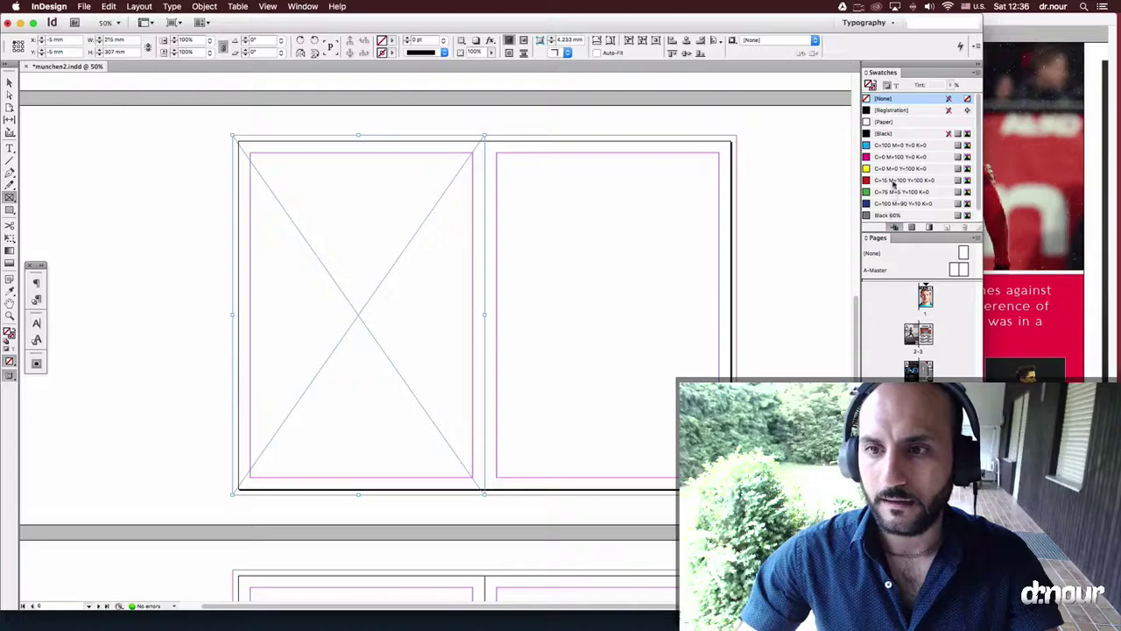
Fill the full-page frame on the left-hand page with the red swatch C=15 M=100 Y=100 K=0 and check the result in preview
click(888, 181)
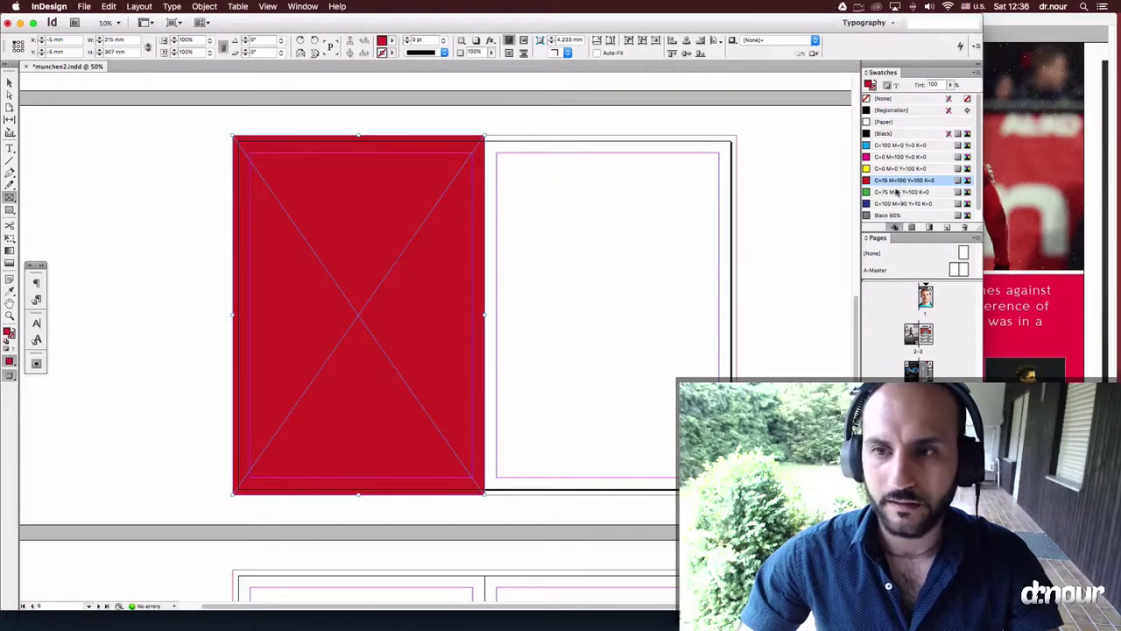
key(v)
click(556, 240)
key(w)
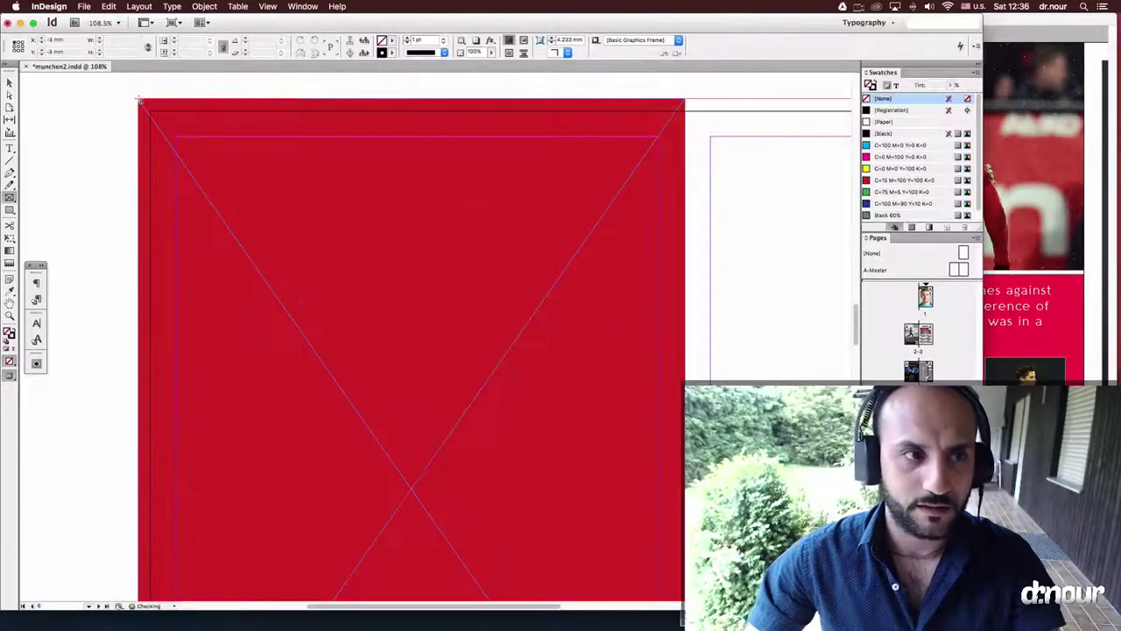
Draw a 215 × 120 mm image frame across the top of the red page and place the photo of two celebrating players in it
drag(145, 101, 684, 415)
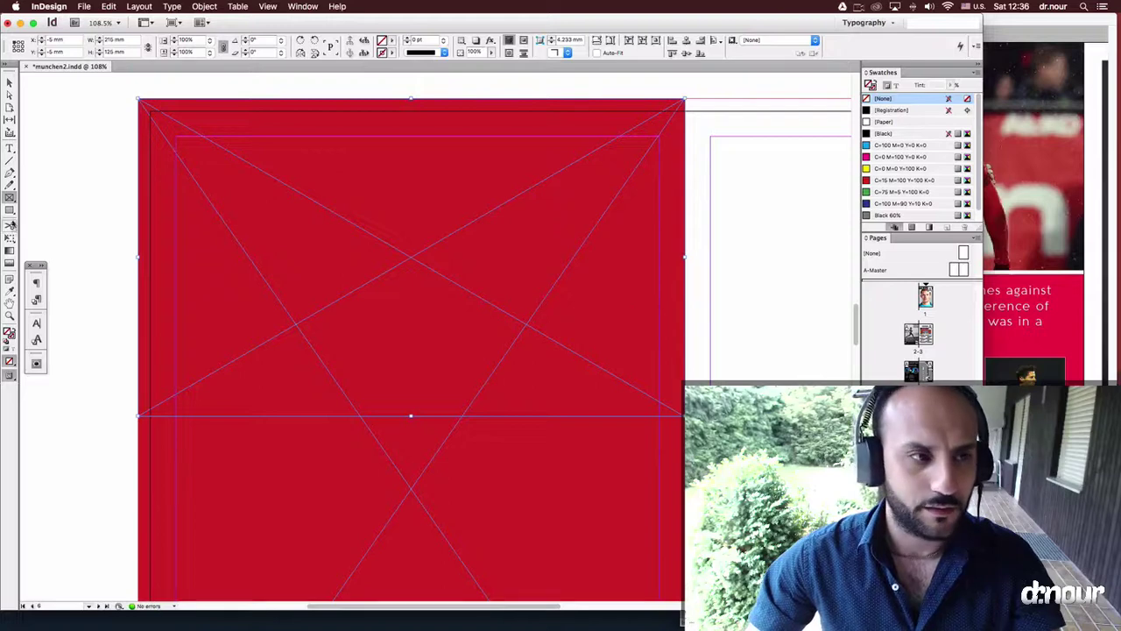
key(Delete)
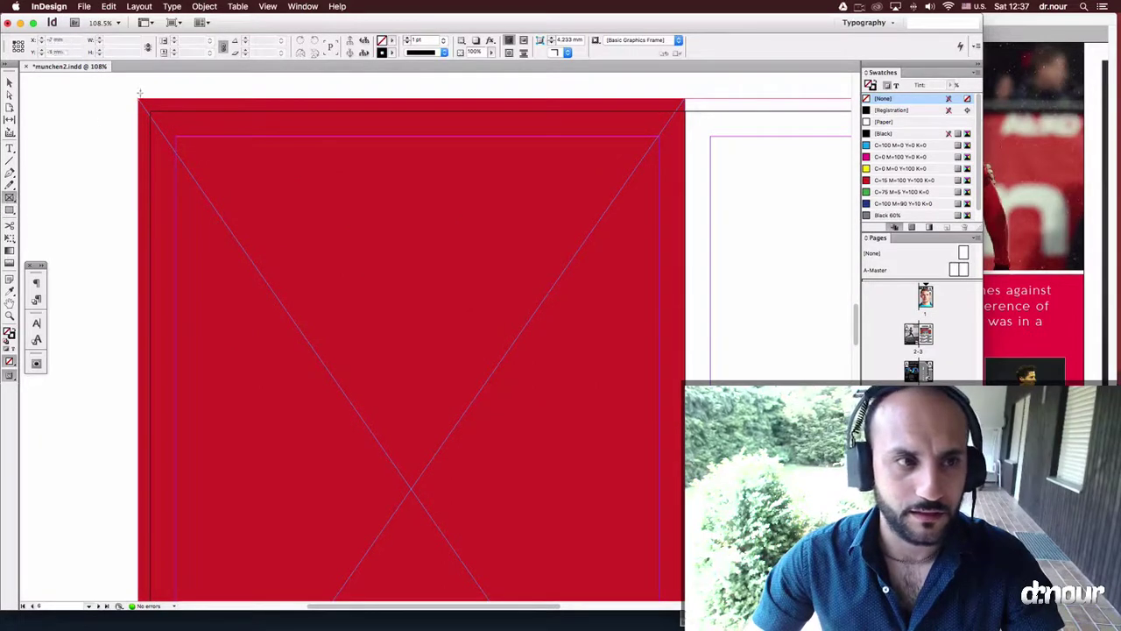
drag(137, 99, 684, 403)
key(super+d)
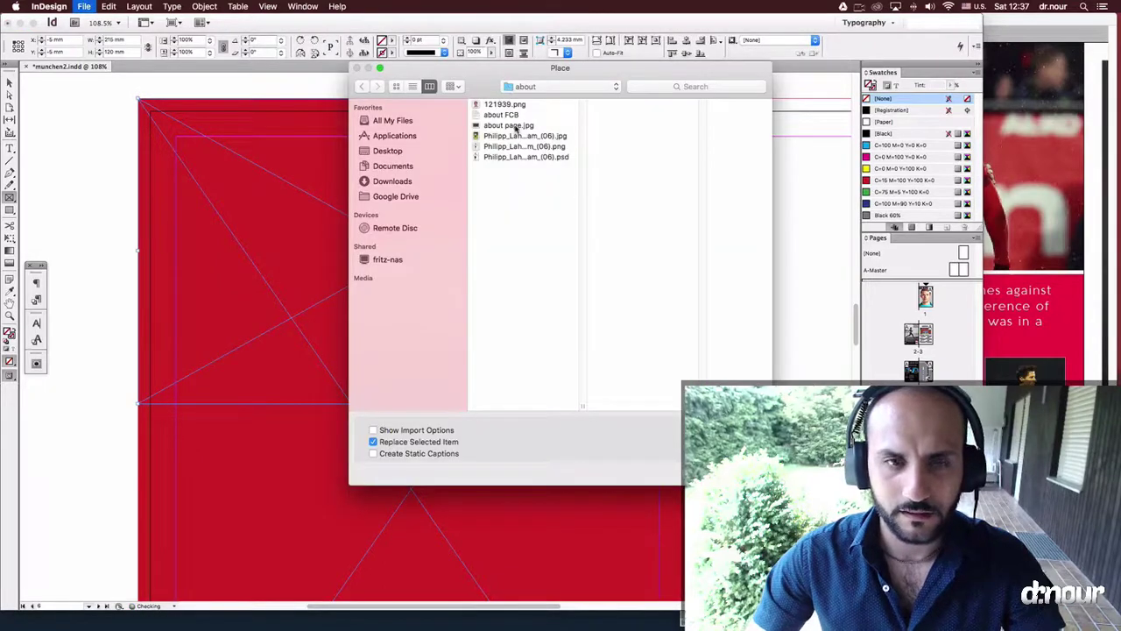
click(387, 151)
key(Return)
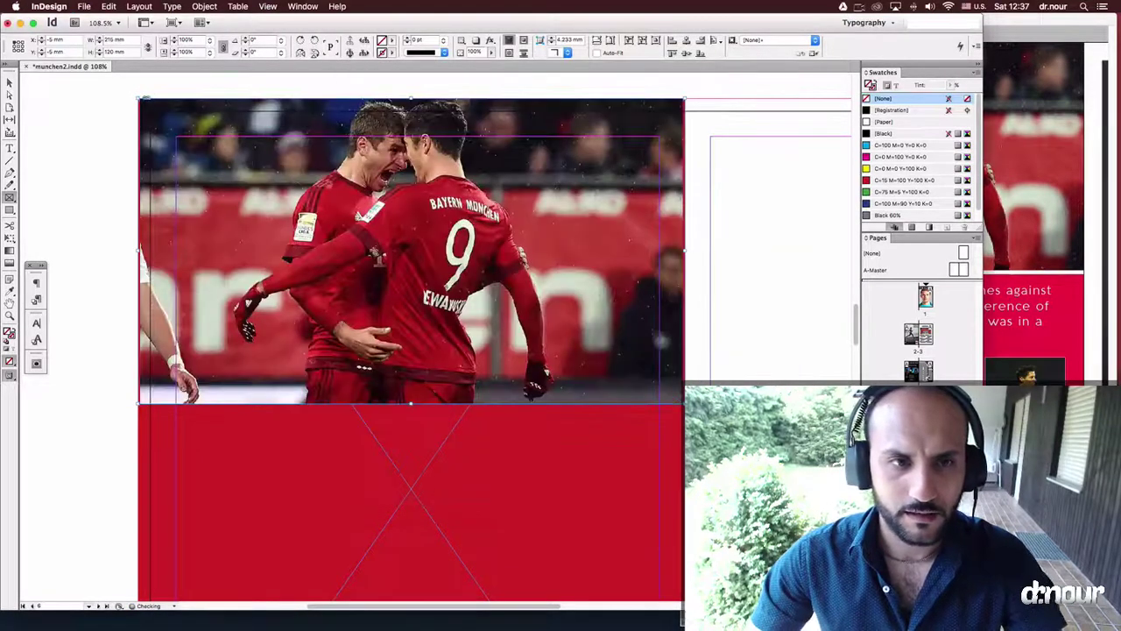
Enlarge the photo inside its frame to about 260 mm wide, nudge it slightly down, and preview the page
key(a)
click(628, 368)
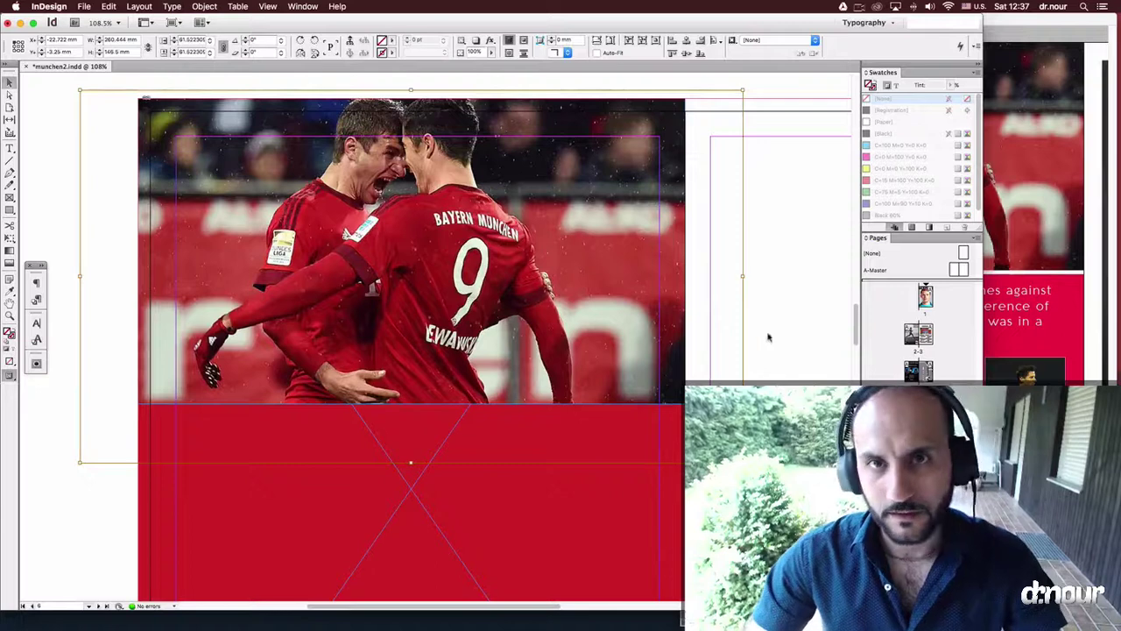
click(772, 334)
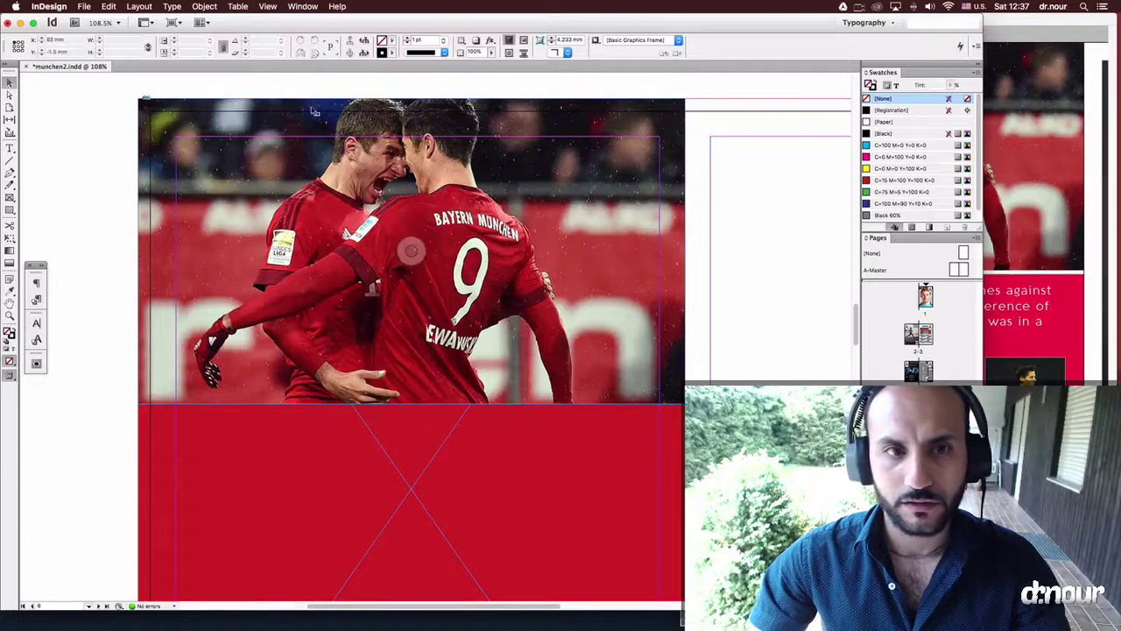
double_click(578, 203)
key(Down)
key(Down)
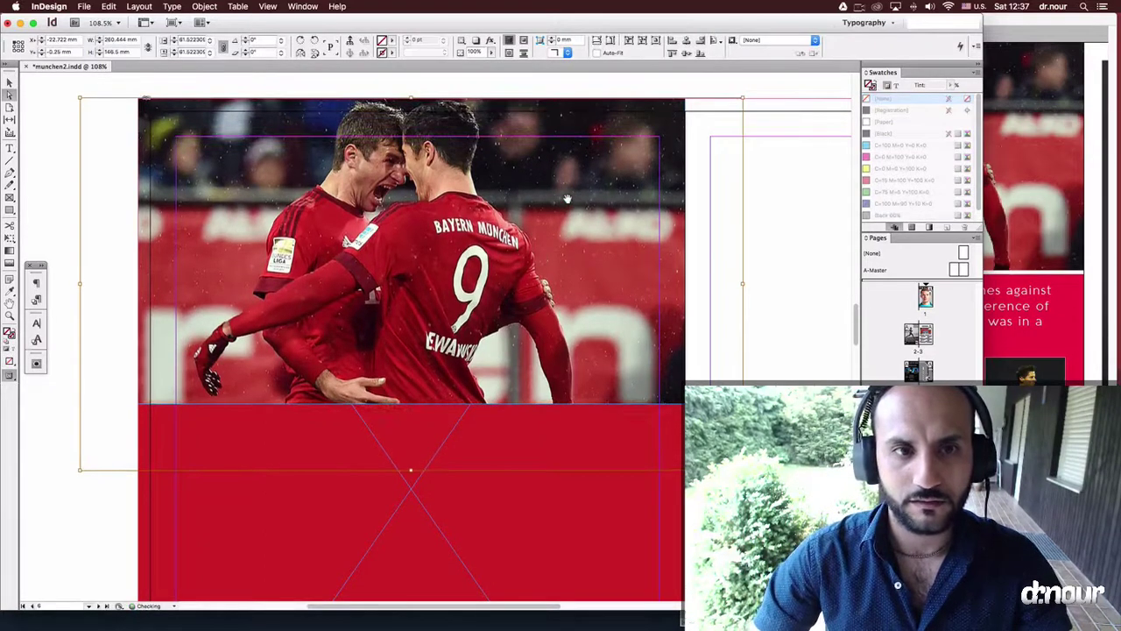
click(761, 185)
key(w)
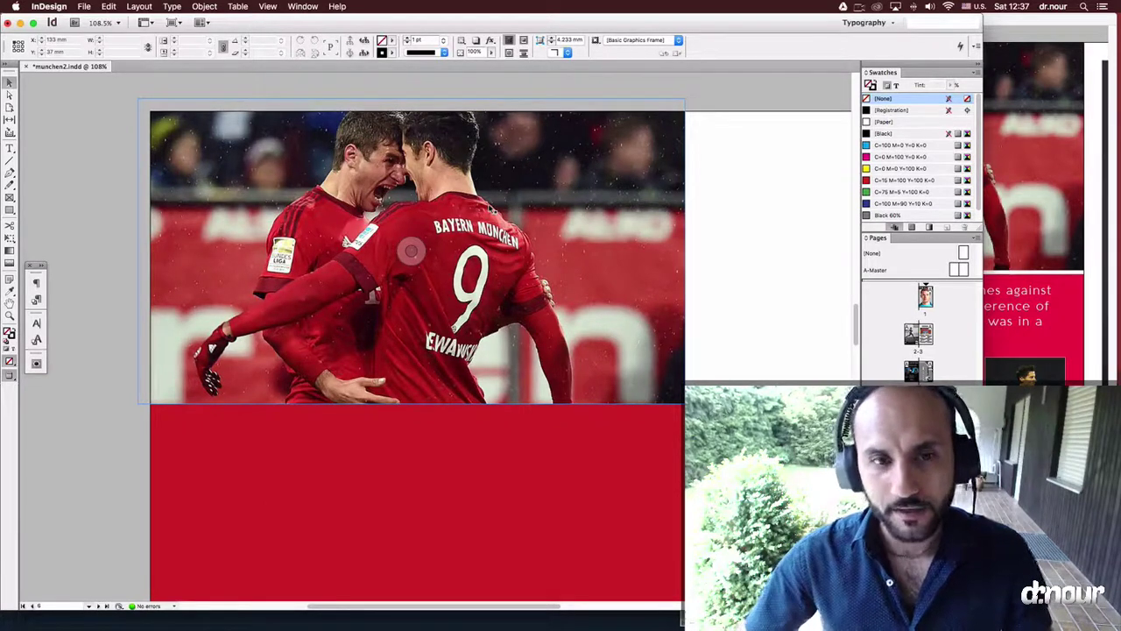
Draw a text frame about 175 × 56 mm on the red area just below the photo
scroll(118, 259, down, 5)
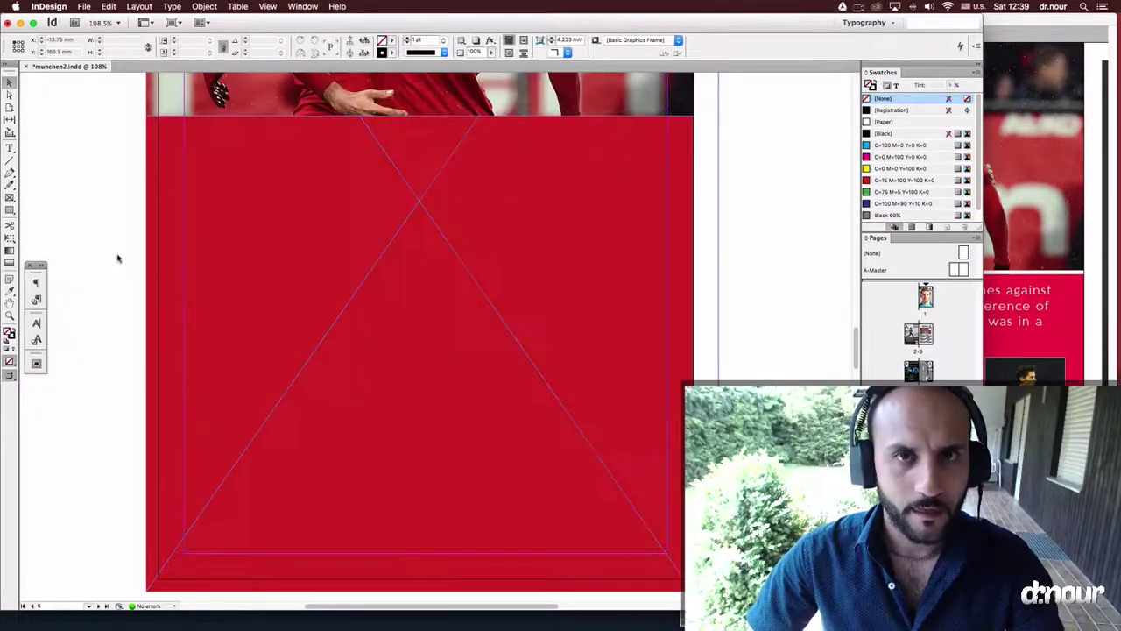
click(9, 149)
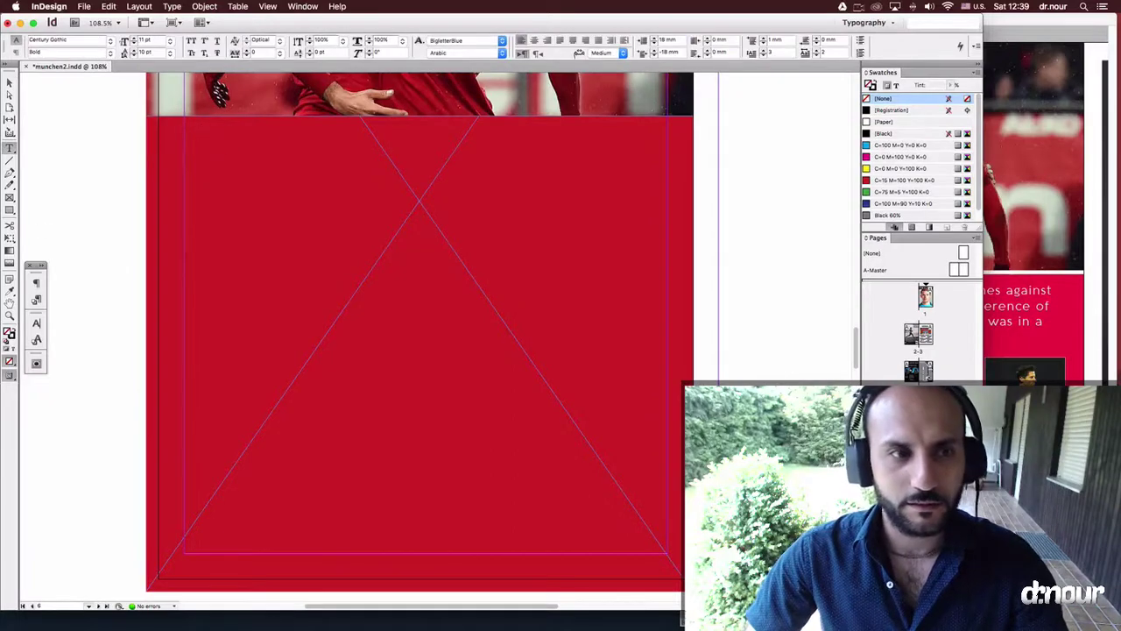
drag(194, 120, 647, 269)
Copy the opening paragraph, "Bayern have won all their previous 24 games…", from the news document in TextEdit and paste it into the new text frame
key(ctrl+Up)
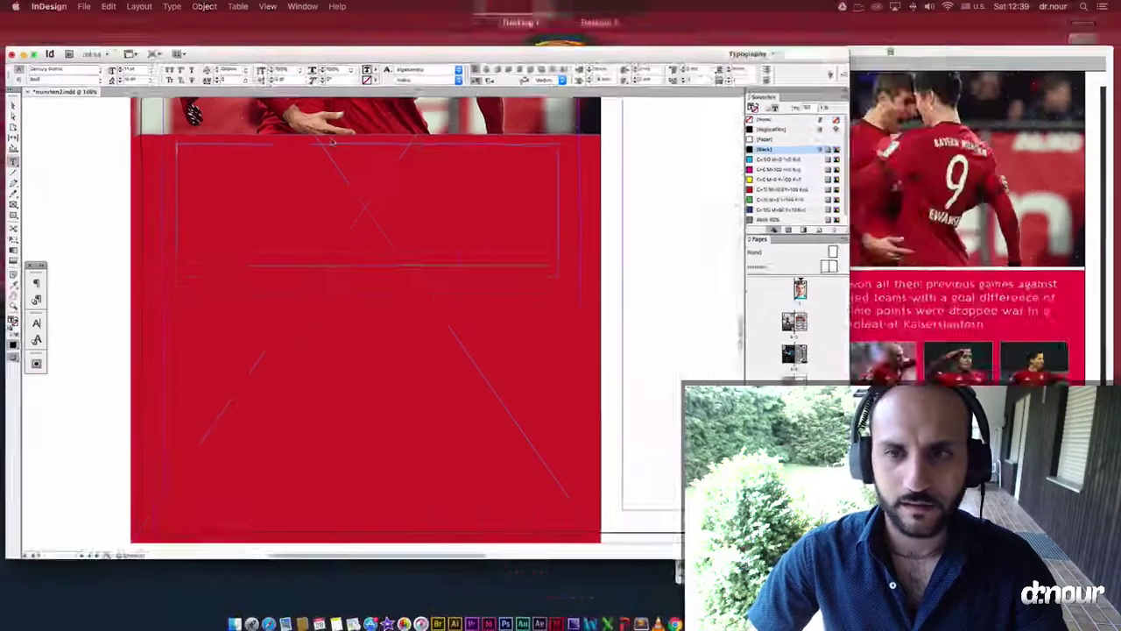
click(734, 341)
click(914, 241)
drag(914, 234, 627, 189)
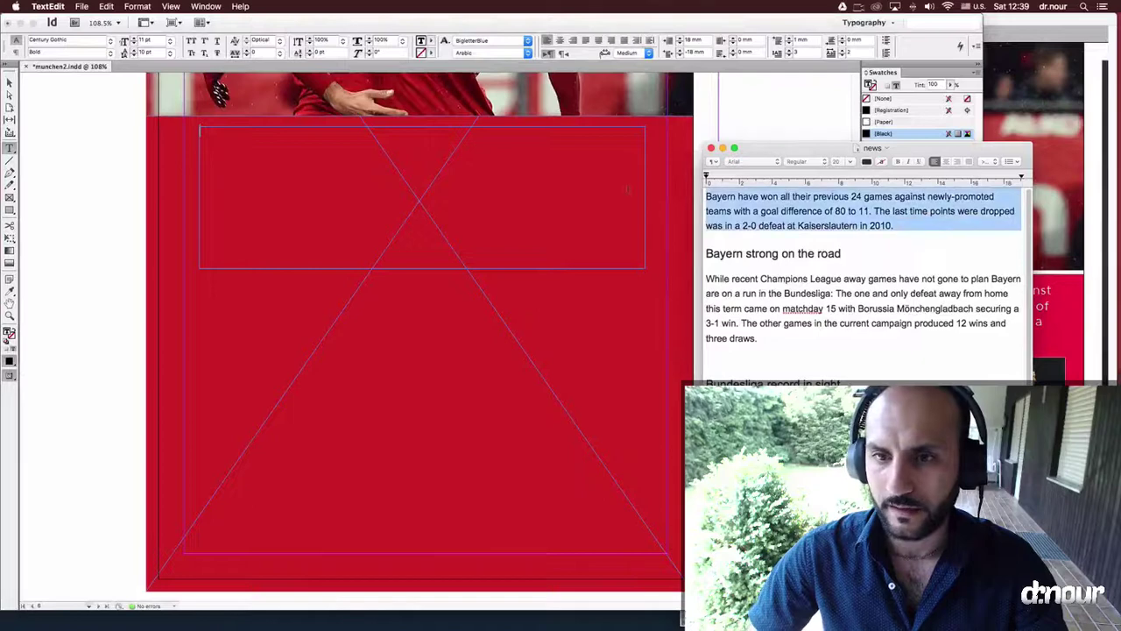
key(cmd+c)
click(508, 167)
key(cmd+v)
Apply the [Basic Paragraph] style to all the pasted text, centre it and set its direction to left-to-right
key(cmd+a)
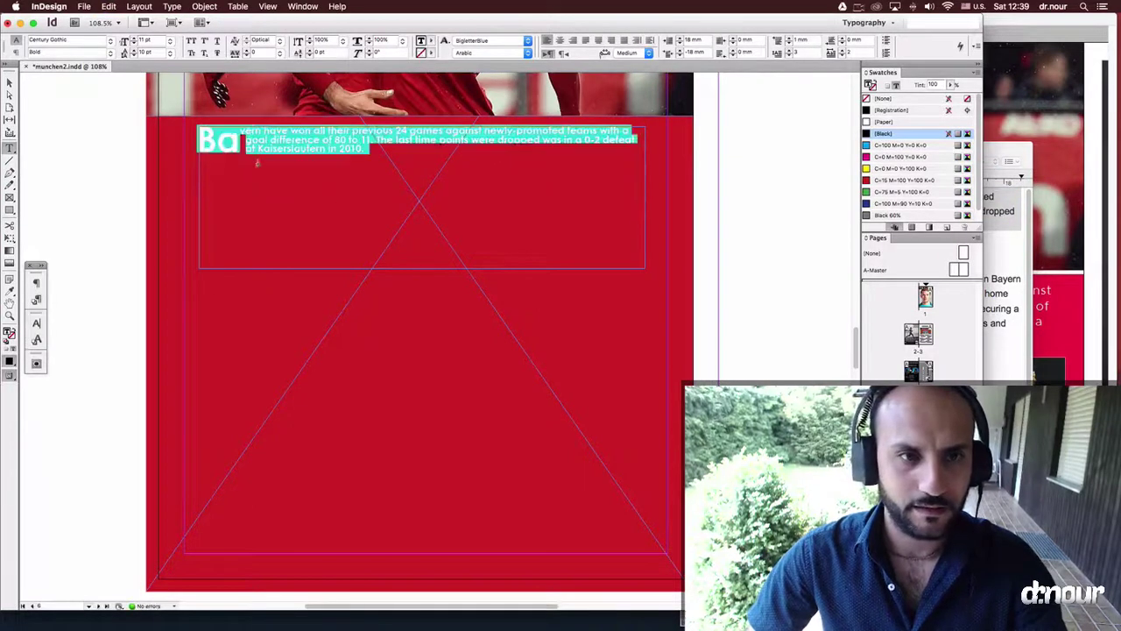
click(36, 282)
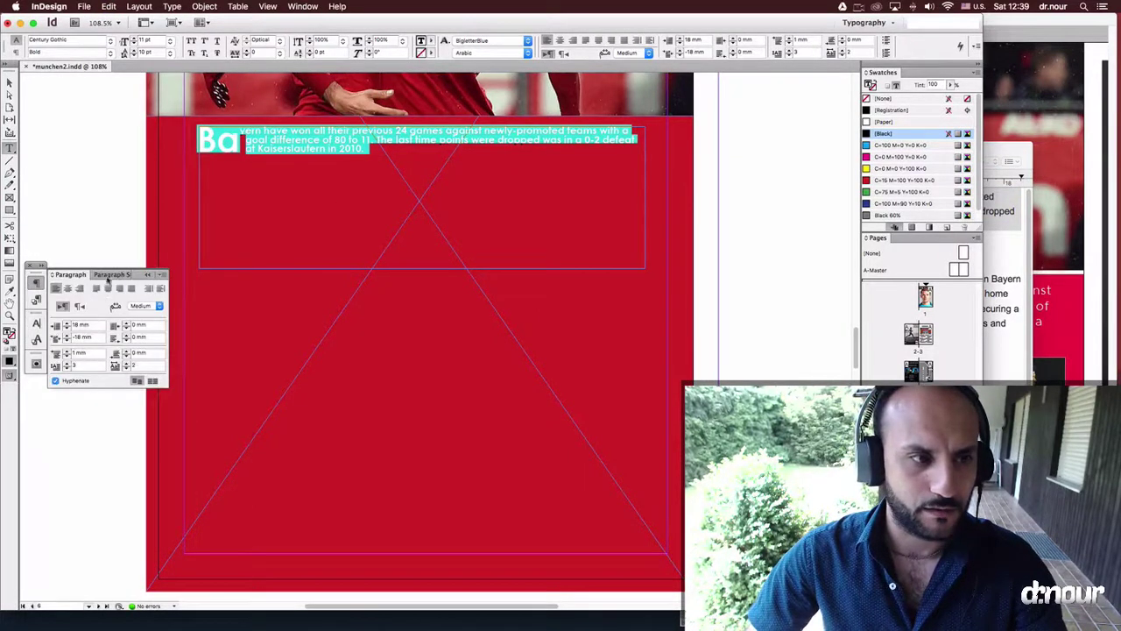
click(108, 275)
click(89, 299)
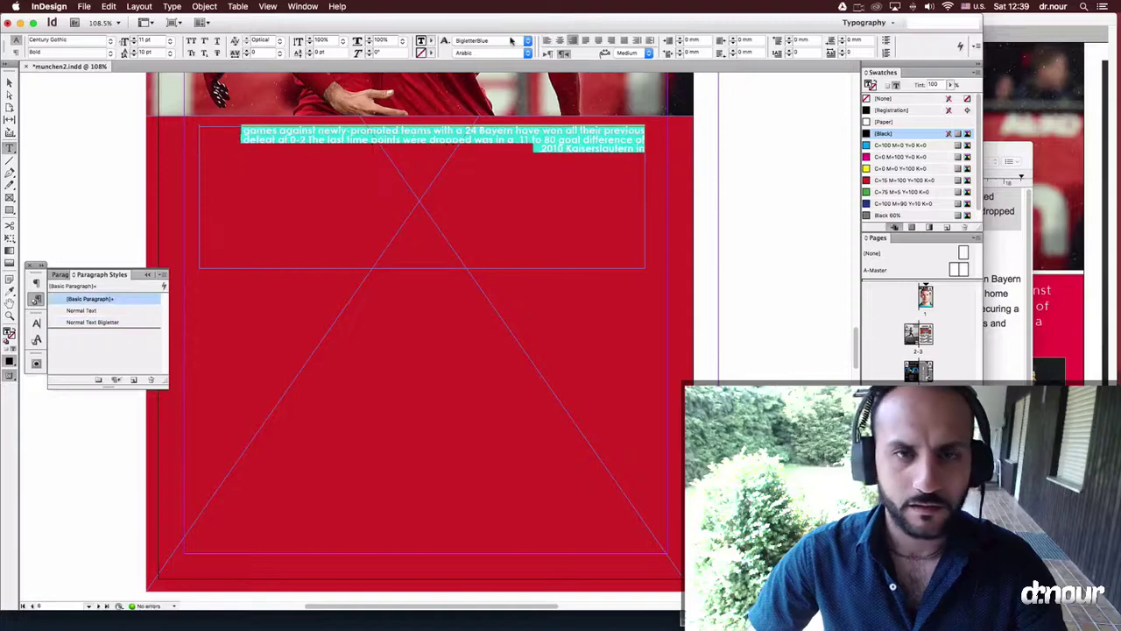
click(560, 41)
click(548, 54)
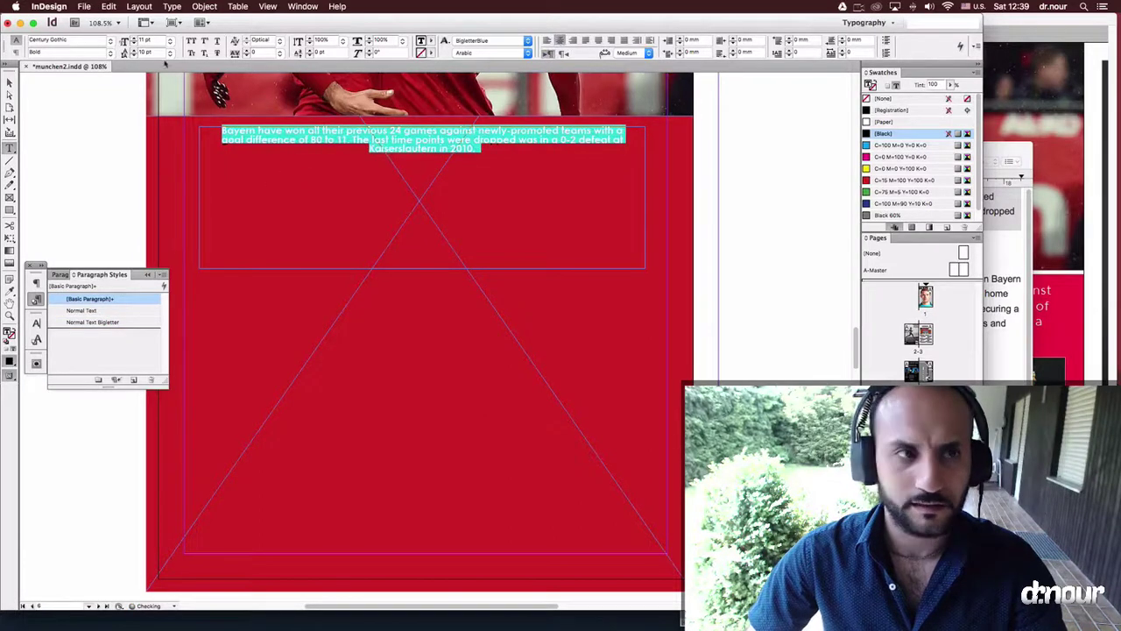
Colour the paragraph with the [Paper] swatch and set its font size to 14 pt
click(36, 301)
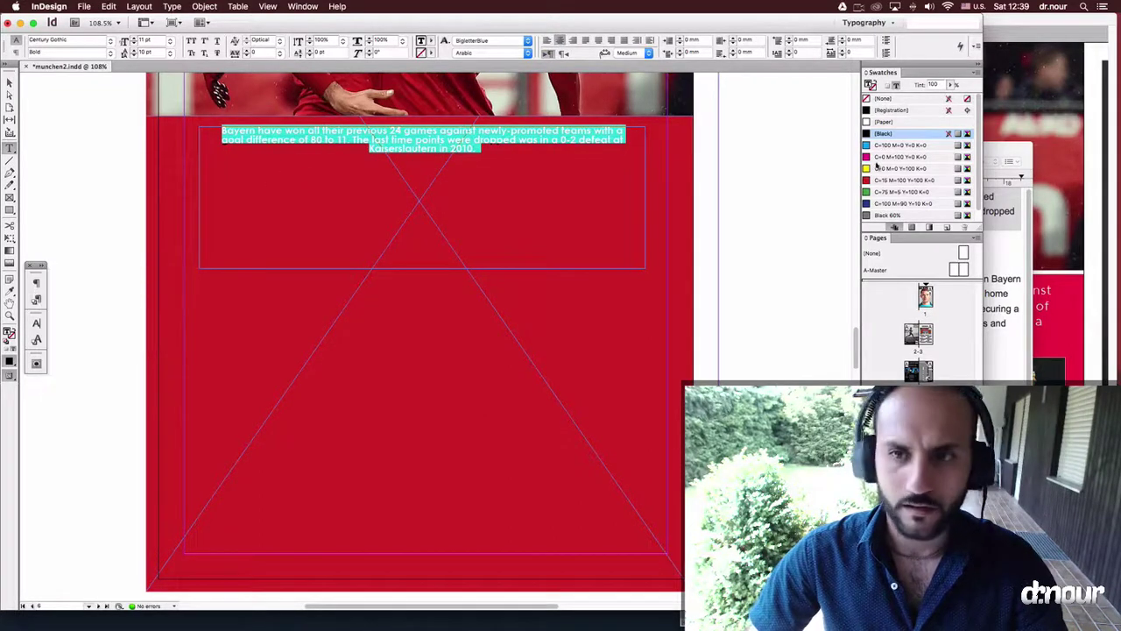
click(889, 122)
click(144, 40)
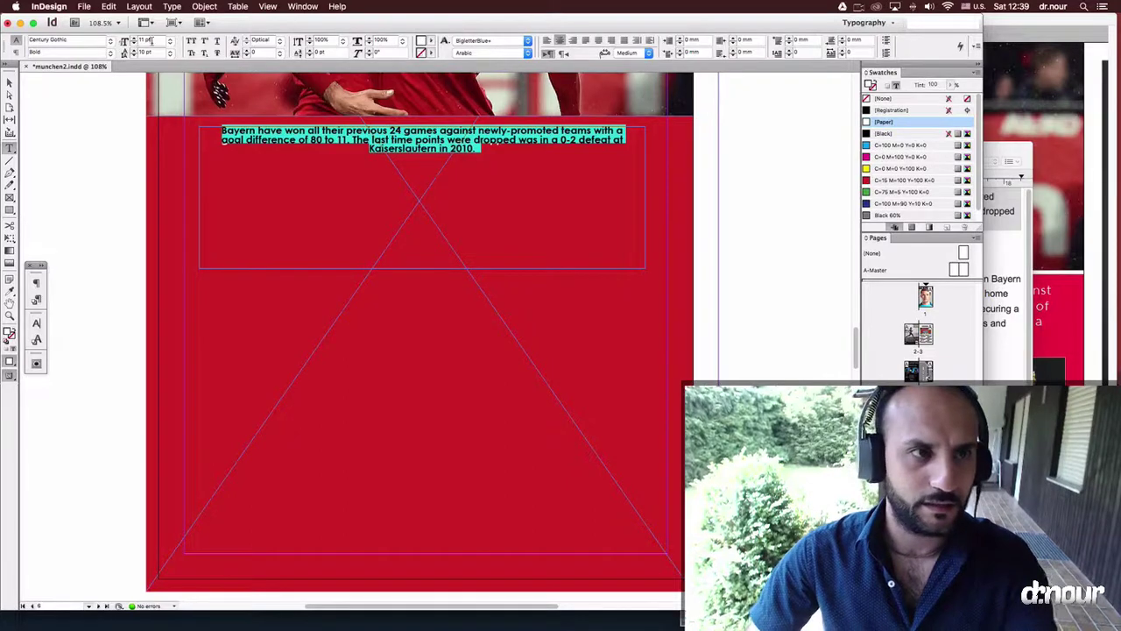
key(Up)
key(Up)
key(Up)
Set the paragraph's leading to 19 pt and its font style to Century Gothic Regular
click(155, 51)
key(Up)
key(Up)
key(Up)
key(Up)
key(Up)
key(Up)
key(Up)
key(Up)
key(Up)
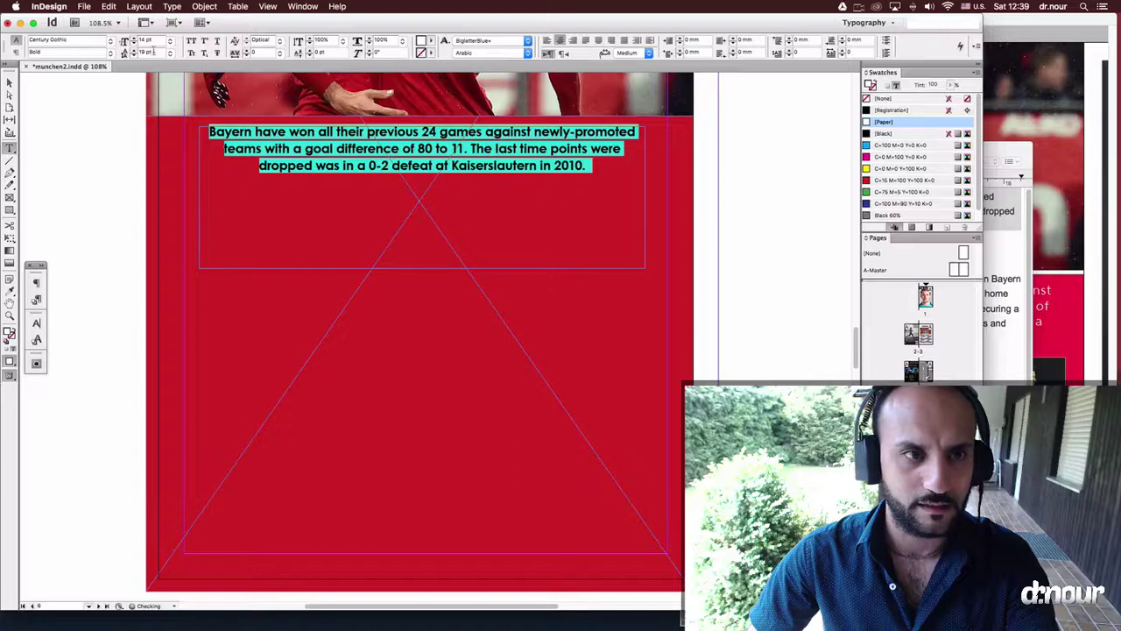
click(98, 53)
key(Up)
key(Up)
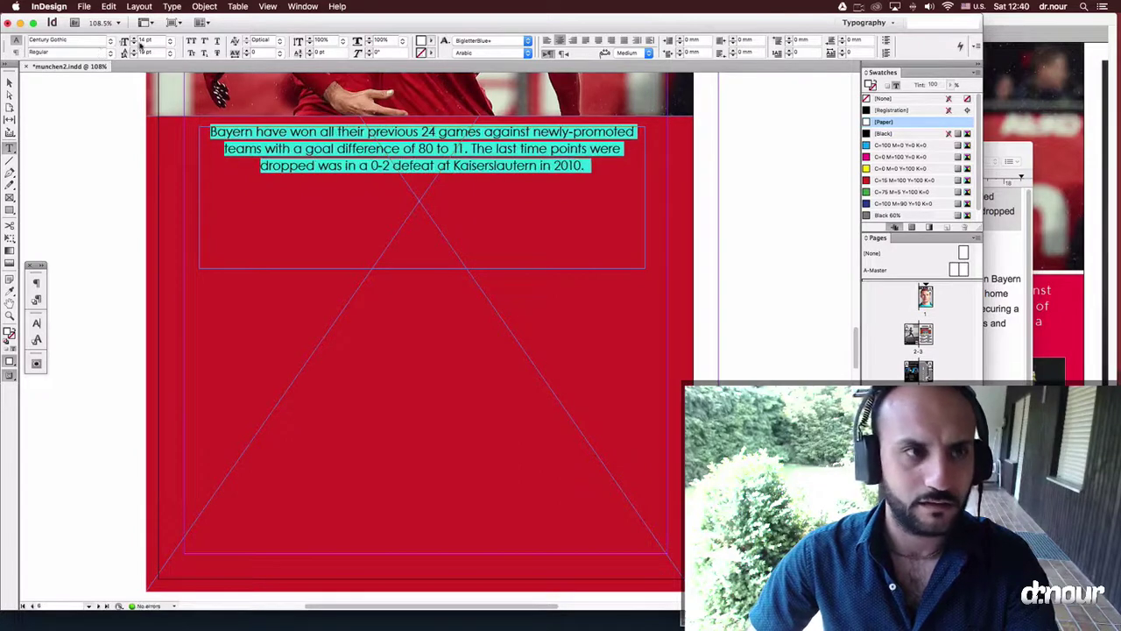
key(Escape)
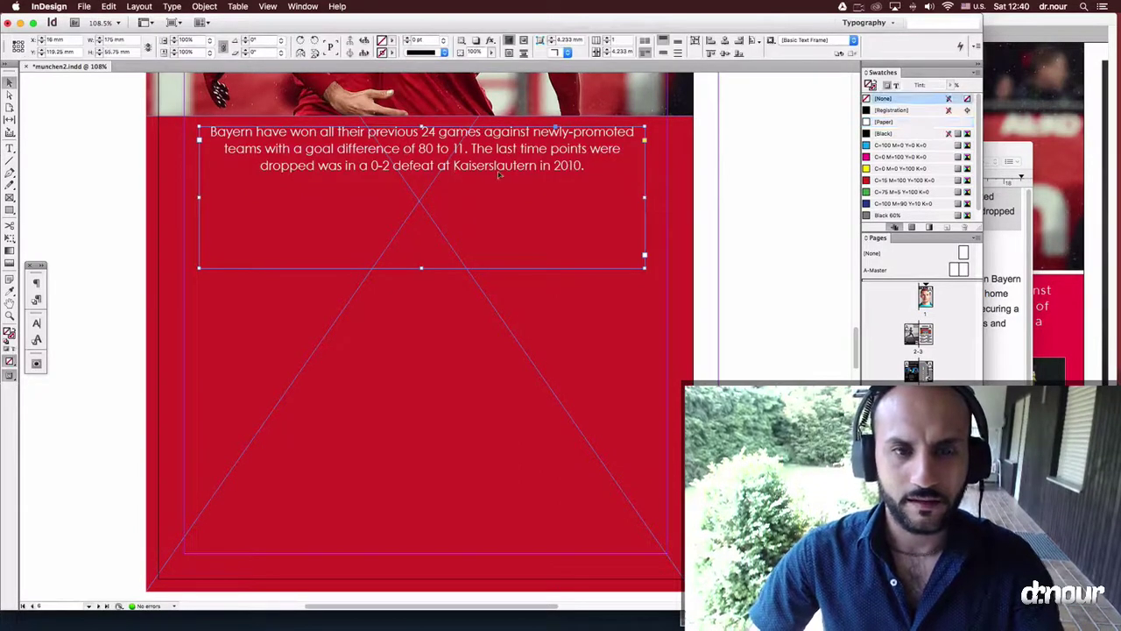
Narrow and shorten the text frame so the paragraph wraps onto four lines, keep it centred under the photo, and deselect it
drag(645, 197, 586, 198)
drag(422, 268, 421, 201)
drag(455, 246, 453, 232)
key(super+shift+a)
Draw a 31.25 × 45.5 mm image frame below the paragraph near the left margin and place promo261761087.jpeg in it
key(f)
mouse_move(205, 213)
mouse_down()
mouse_move(316, 325)
mouse_move(284, 331)
mouse_up()
key(super+d)
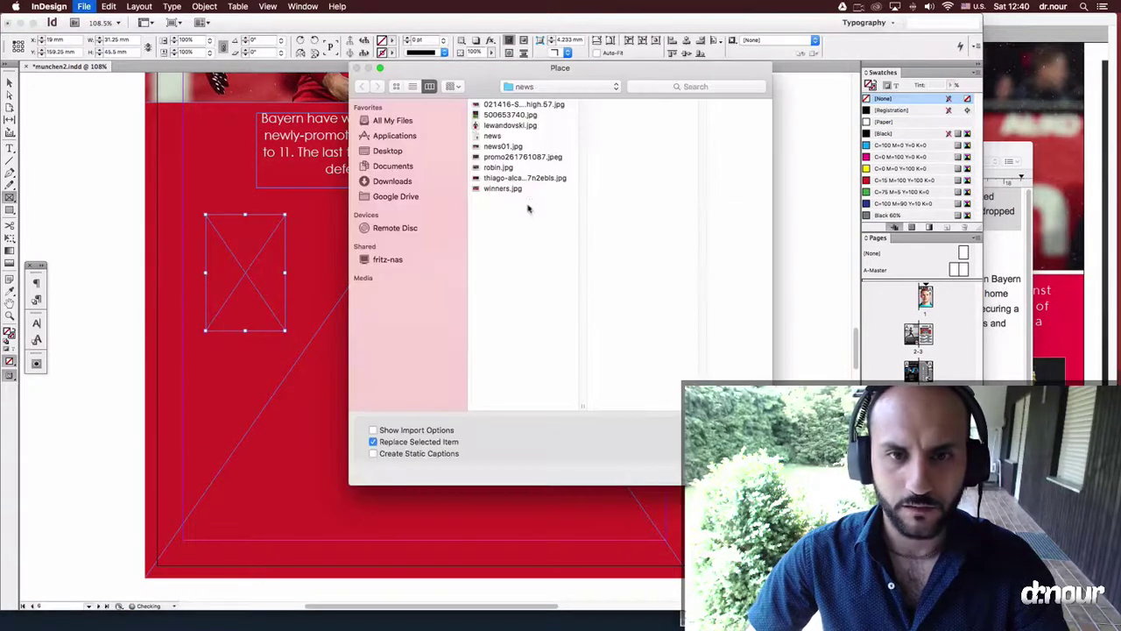
double_click(518, 157)
Duplicate the small image frame to its right and replace the copy's picture with another photo from the news folder
drag(246, 267, 318, 267)
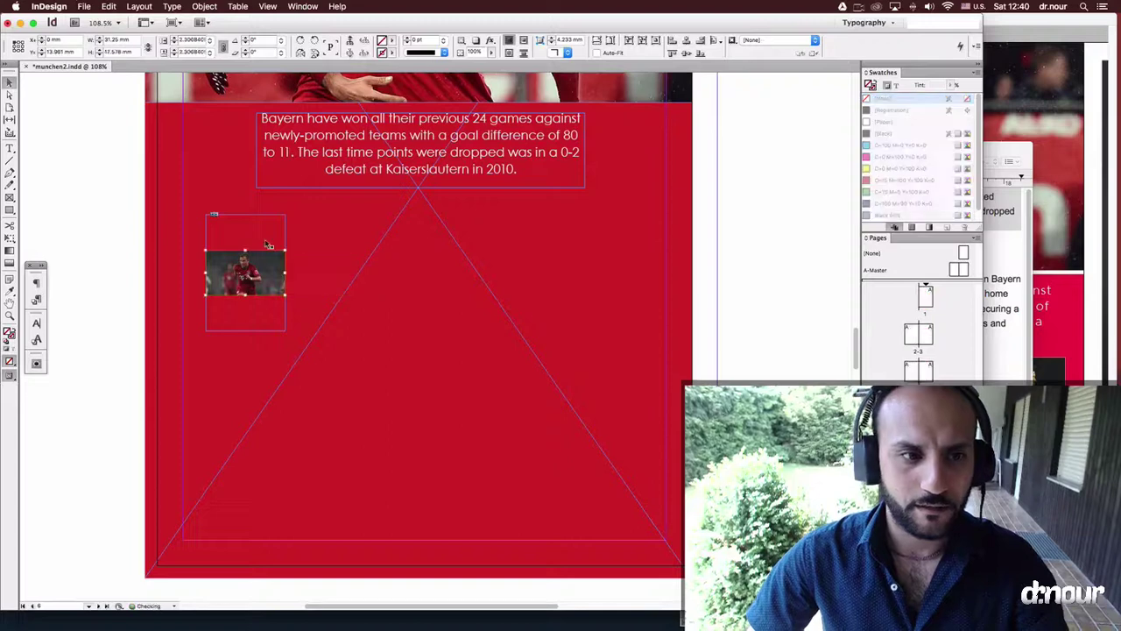
drag(256, 237, 357, 237)
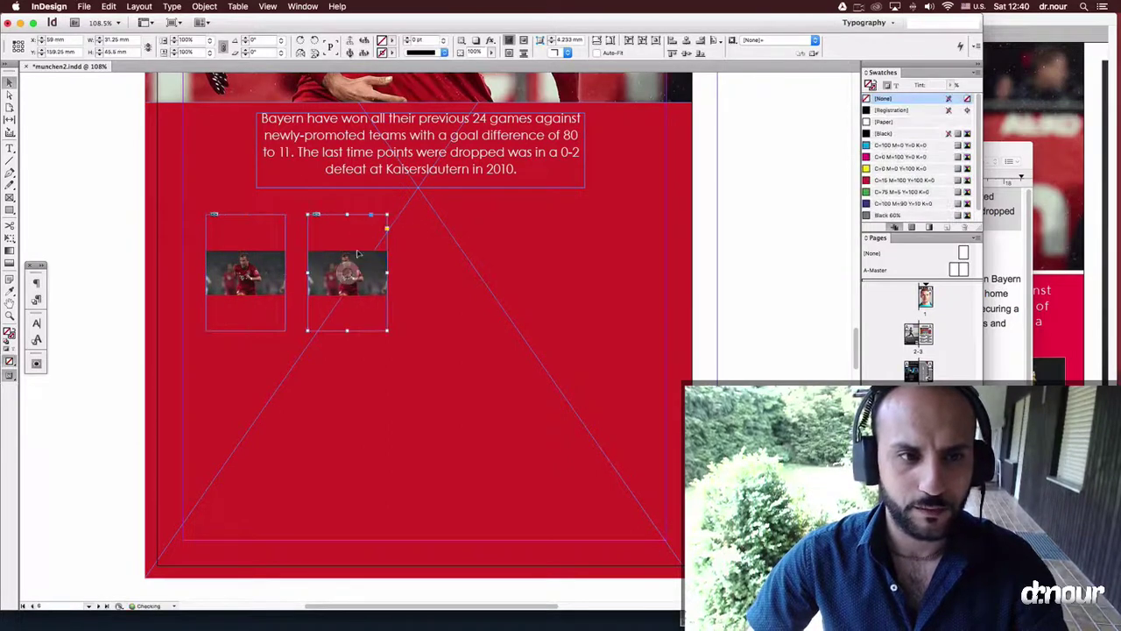
key(super+d)
double_click(502, 177)
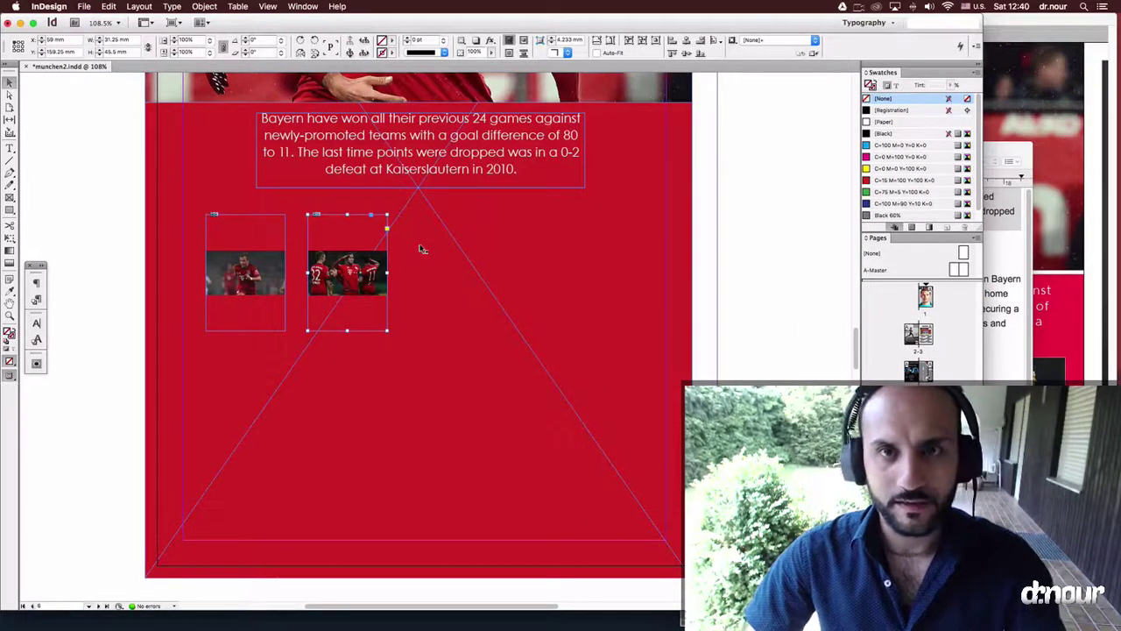
Delete both small image frames below the paragraph
key(BackSpace)
click(269, 290)
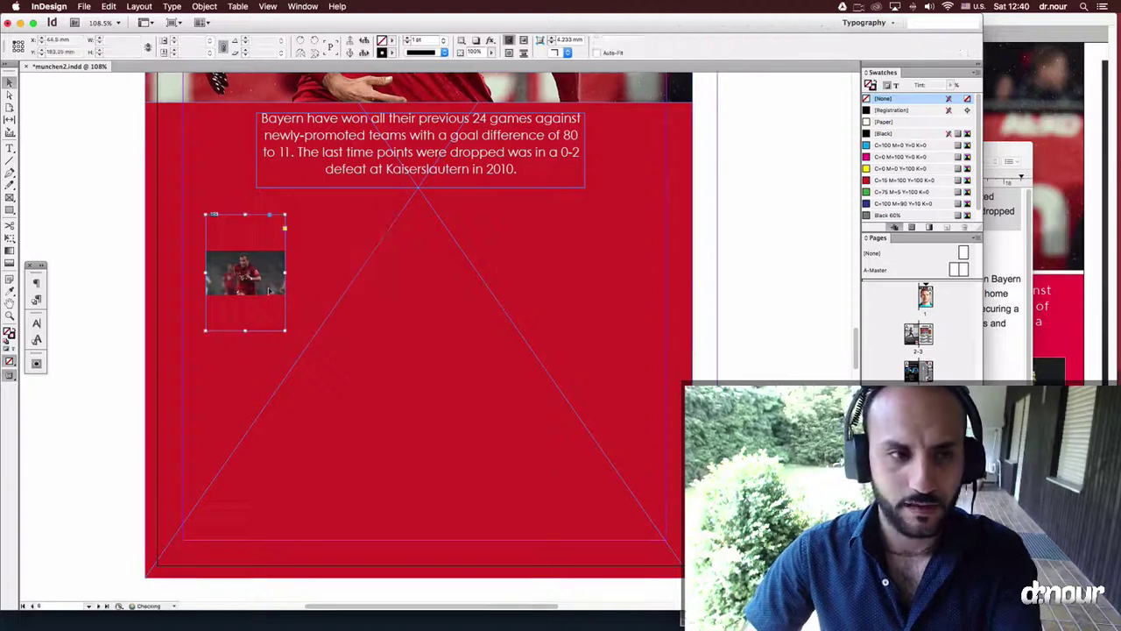
key(BackSpace)
key(super+d)
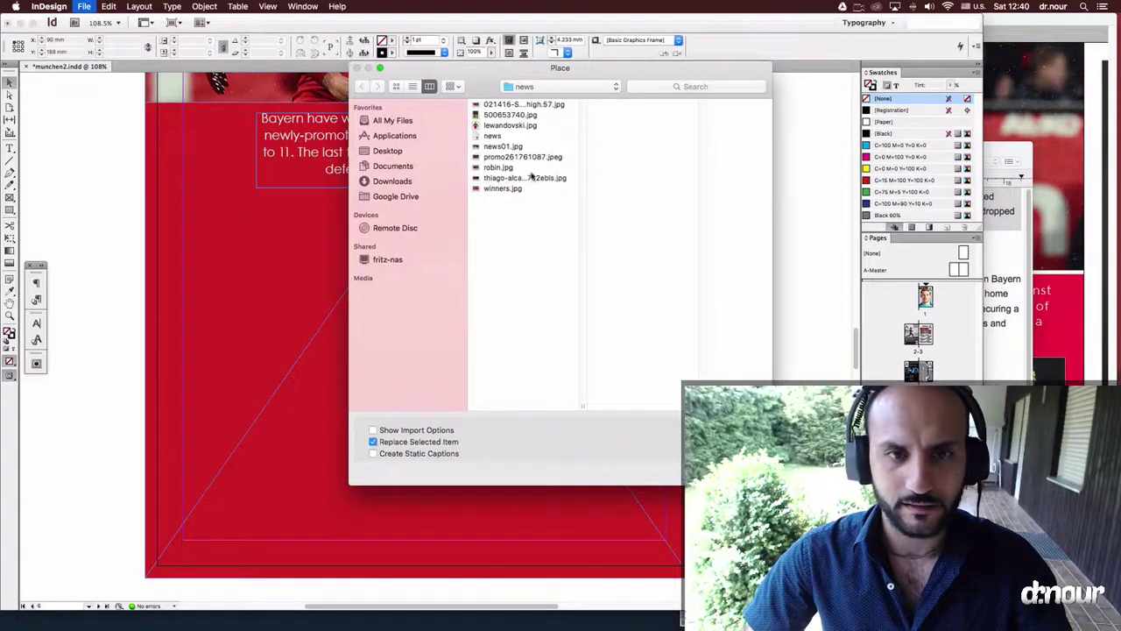
drag(523, 195, 515, 164)
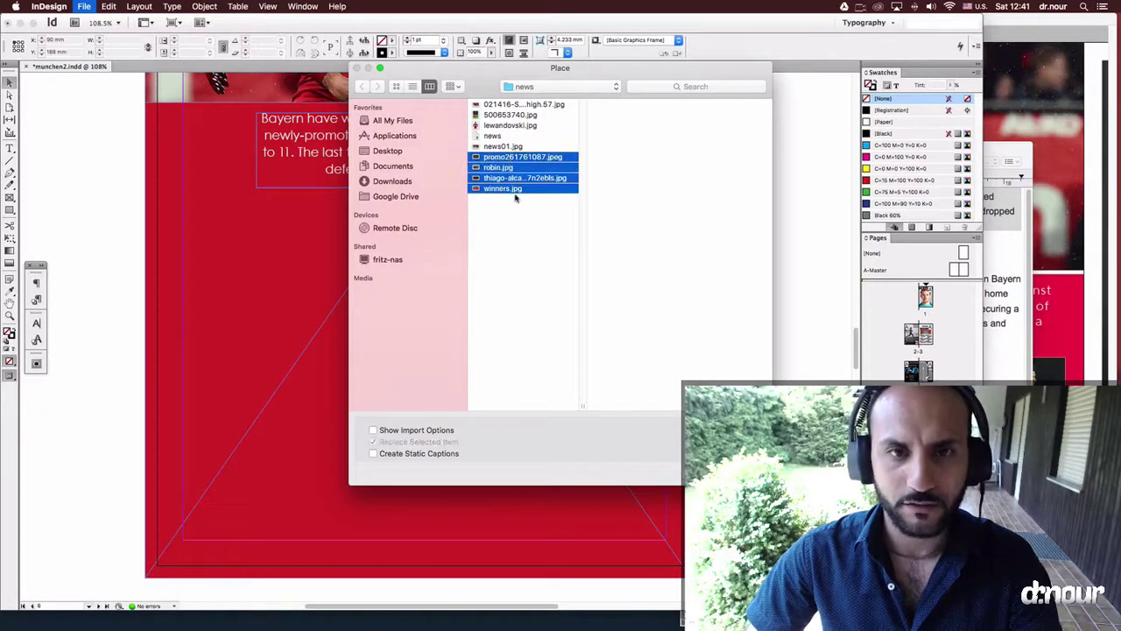
key(Return)
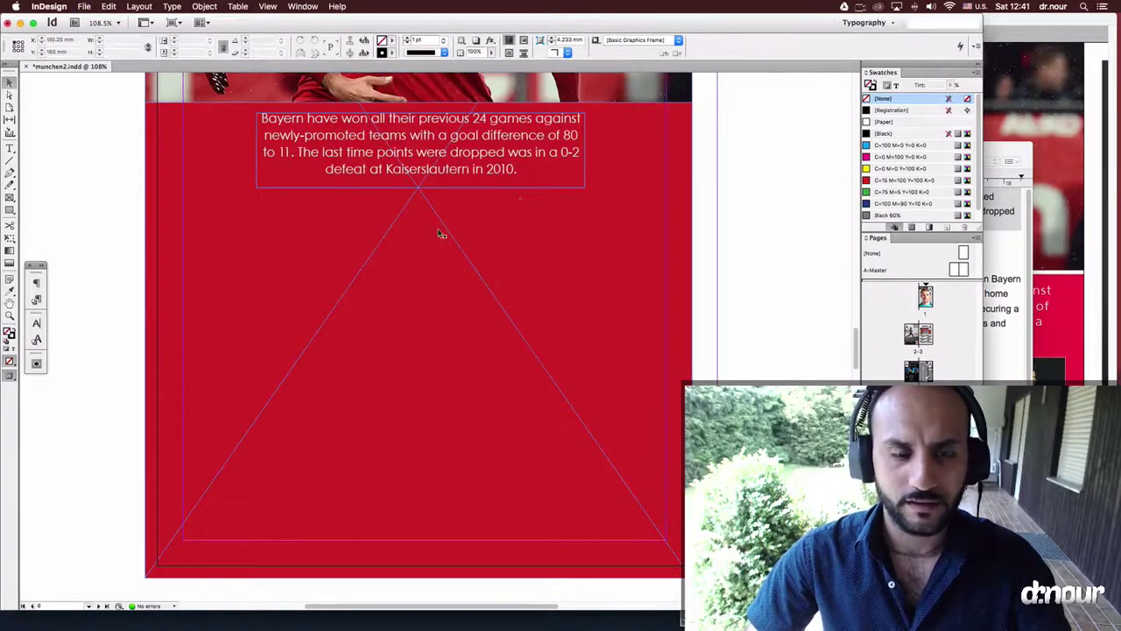
Place promo261761087.jpeg through winners.jpg as a row of four photos, 144.5 × 49.5 mm overall, below the paragraph, filling their frames proportionally
click(49, 6)
mouse_move(84, 6)
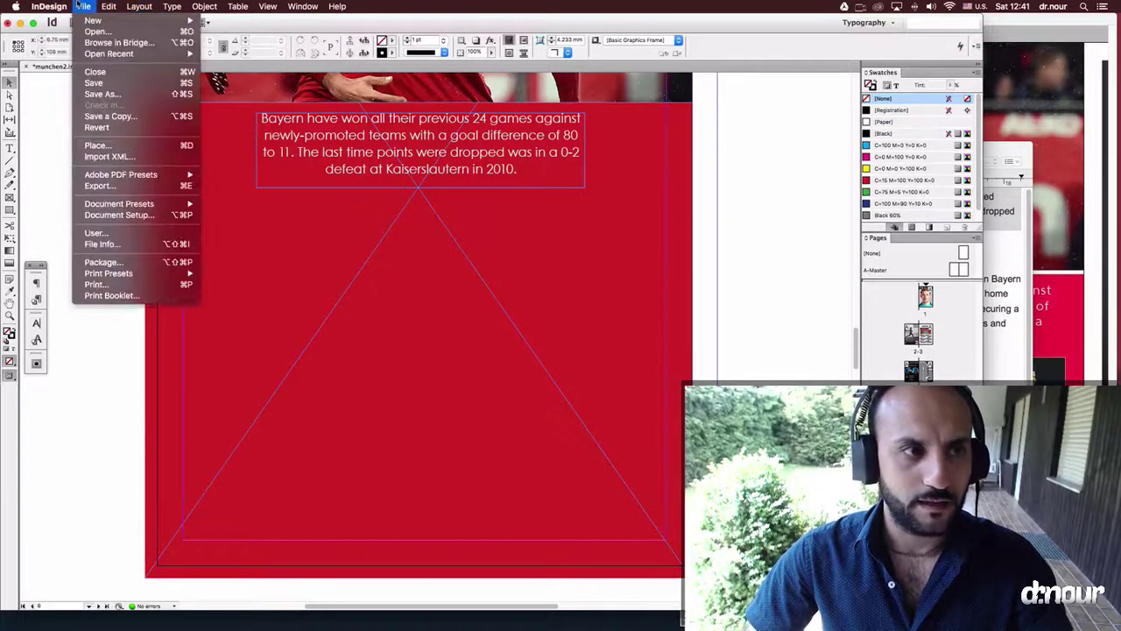
click(94, 145)
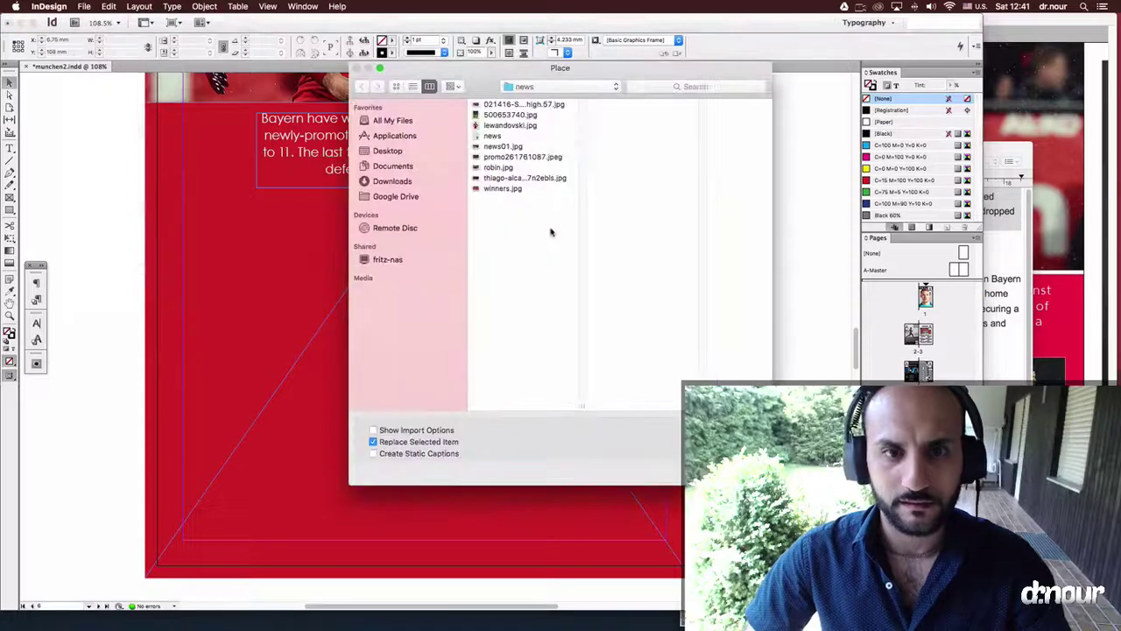
shift+click(501, 158)
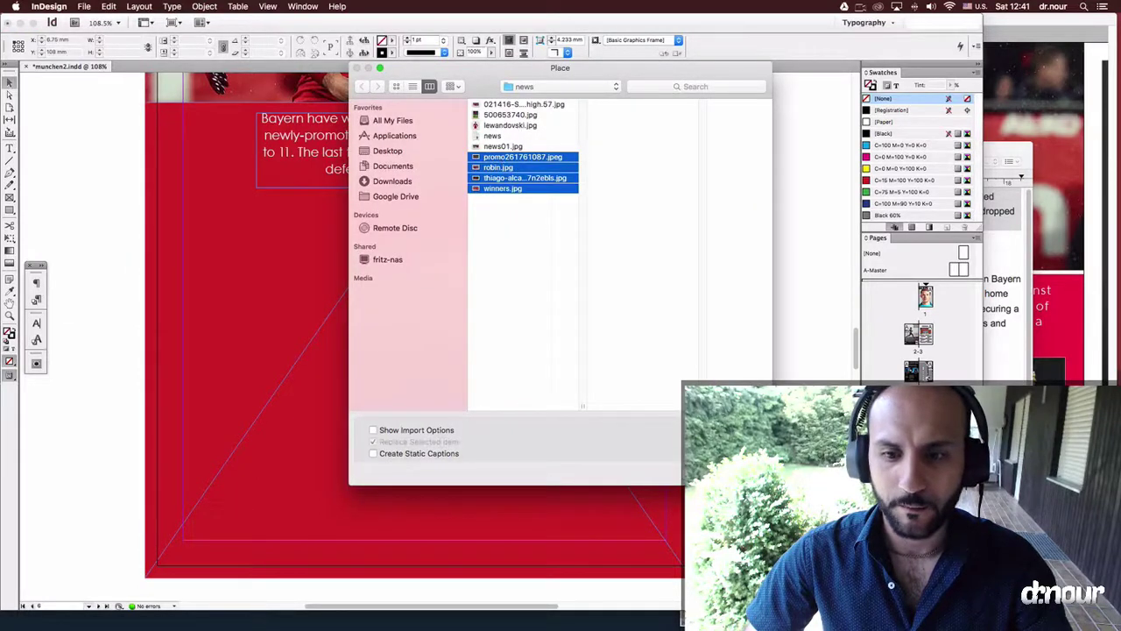
key(Return)
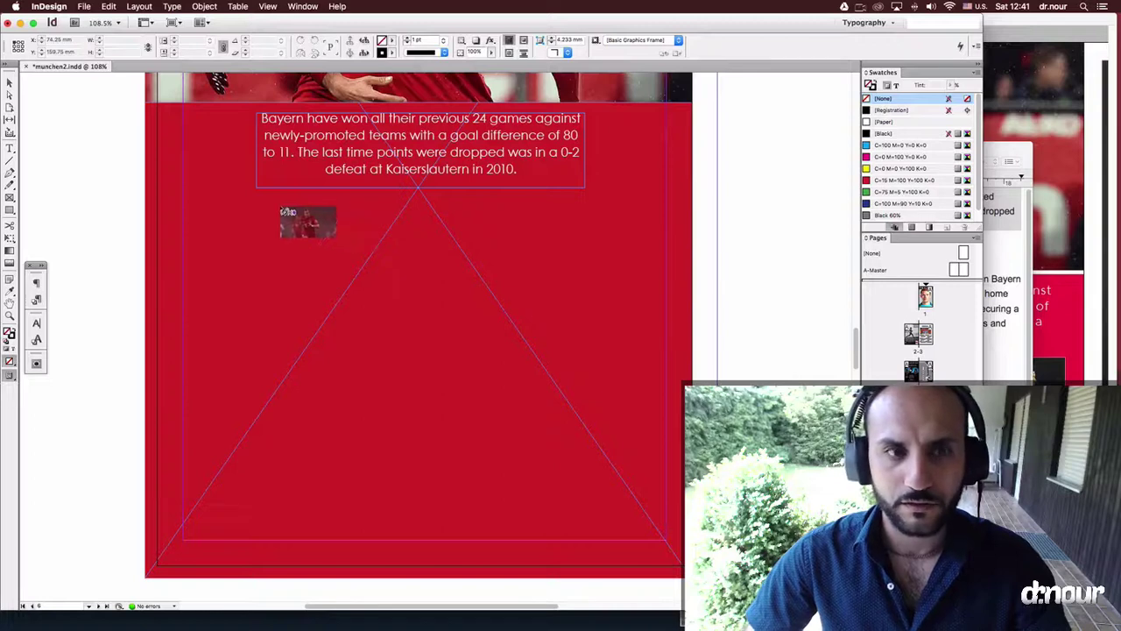
drag(247, 207, 614, 332)
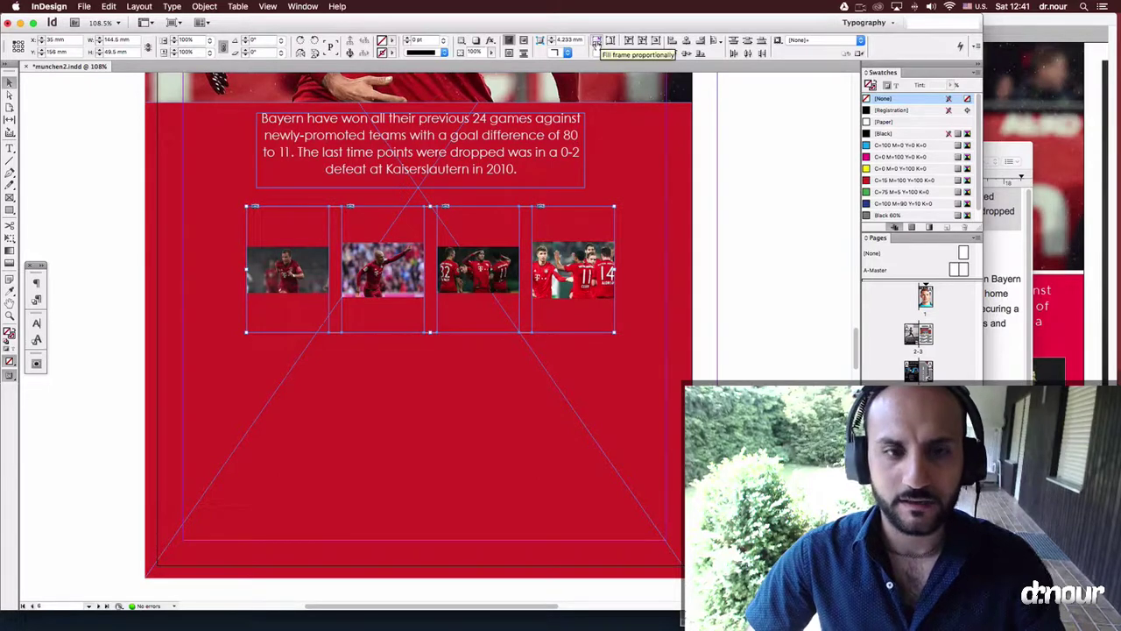
click(595, 42)
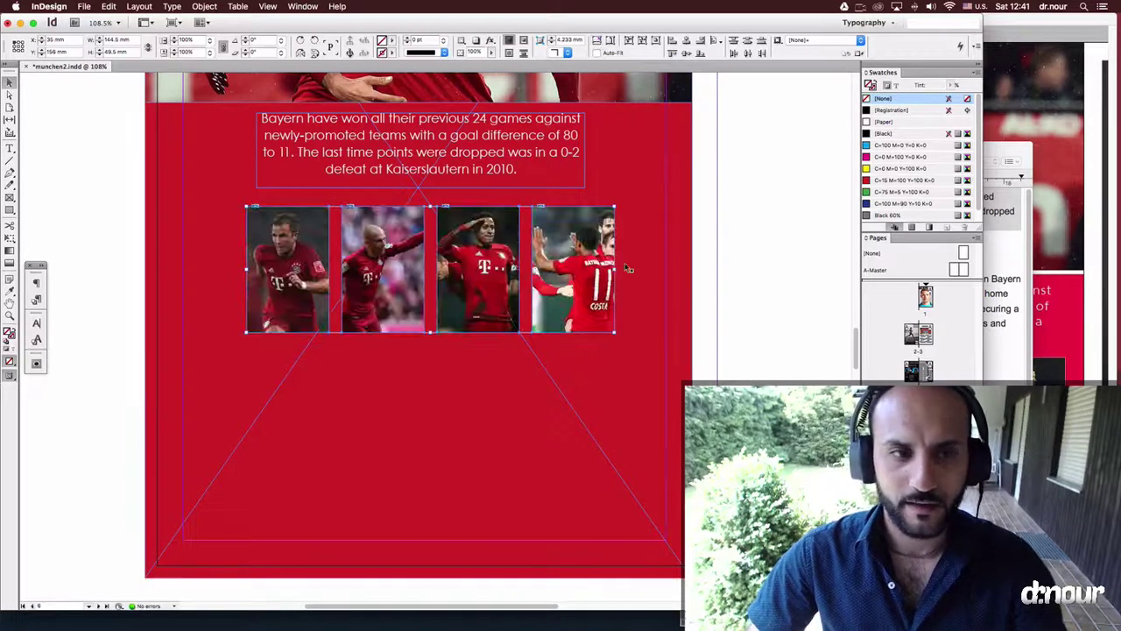
Shift the second and fourth photos to the right inside their frames so a player is well framed in each
key(a)
click(391, 281)
key(shift+Right)
key(shift+Right)
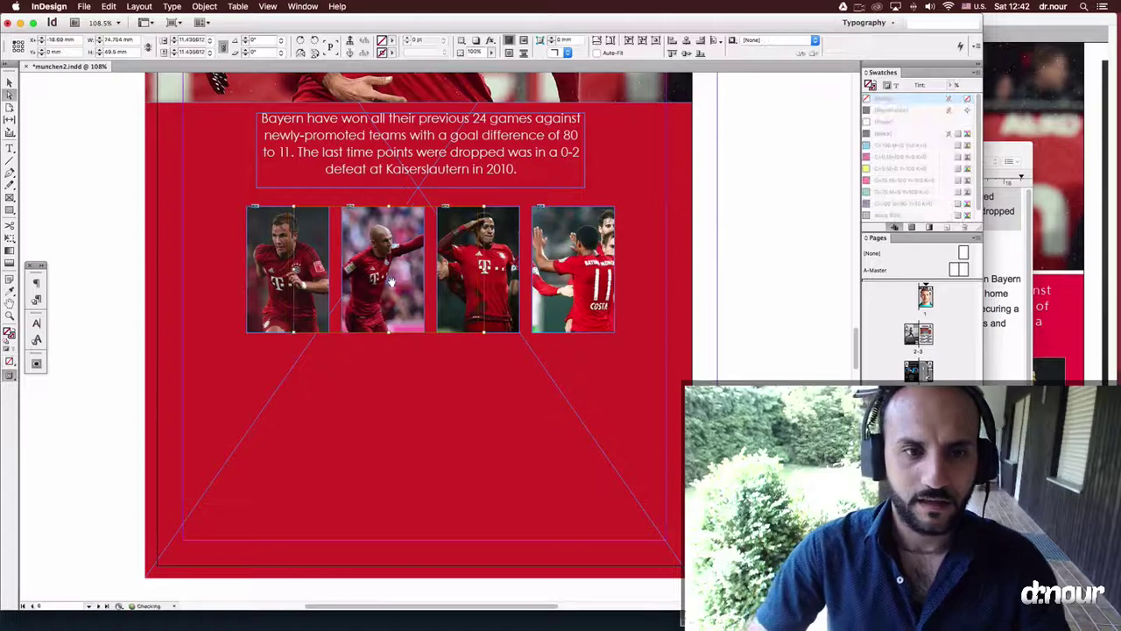
key(shift+Up)
drag(391, 281, 391, 280)
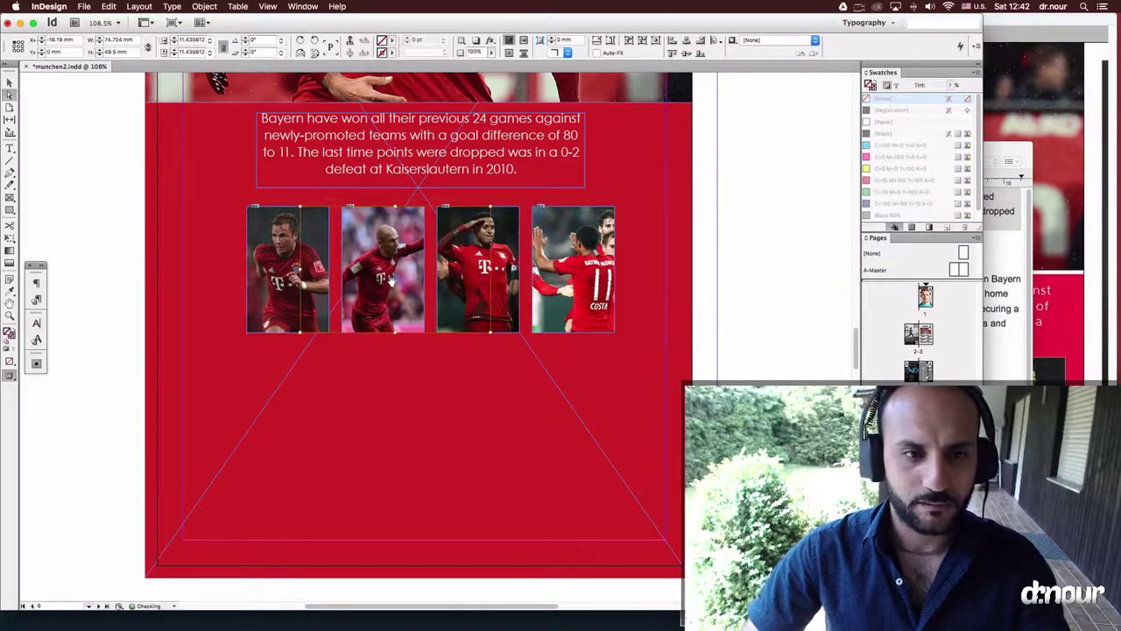
click(541, 266)
drag(542, 266, 592, 267)
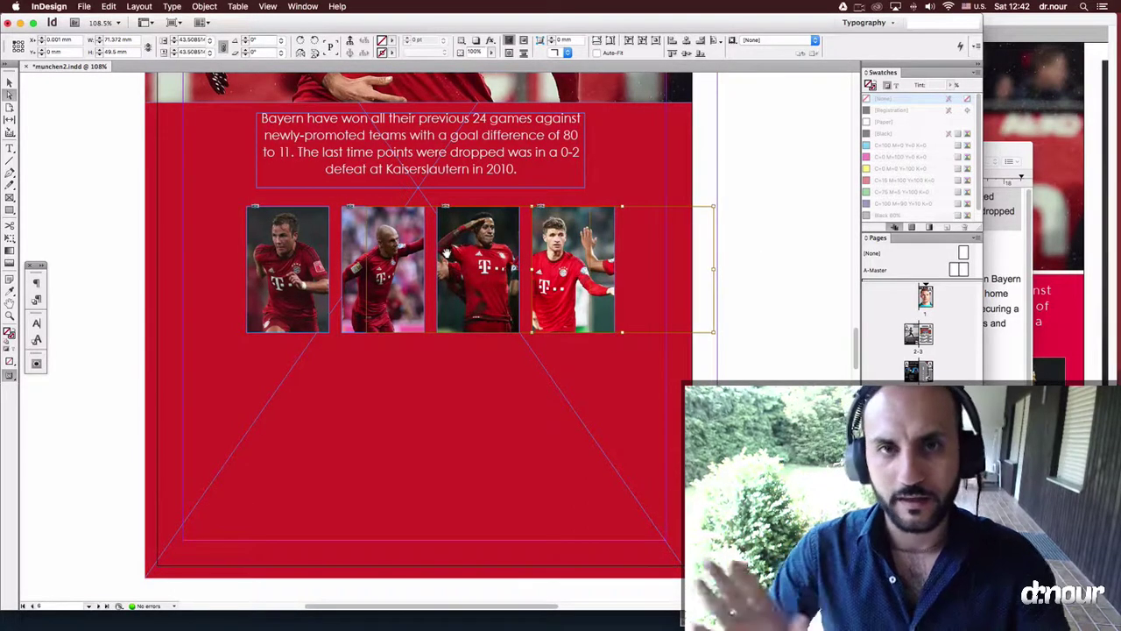
Try to flip the first photo's picture horizontally about its left edge
click(299, 254)
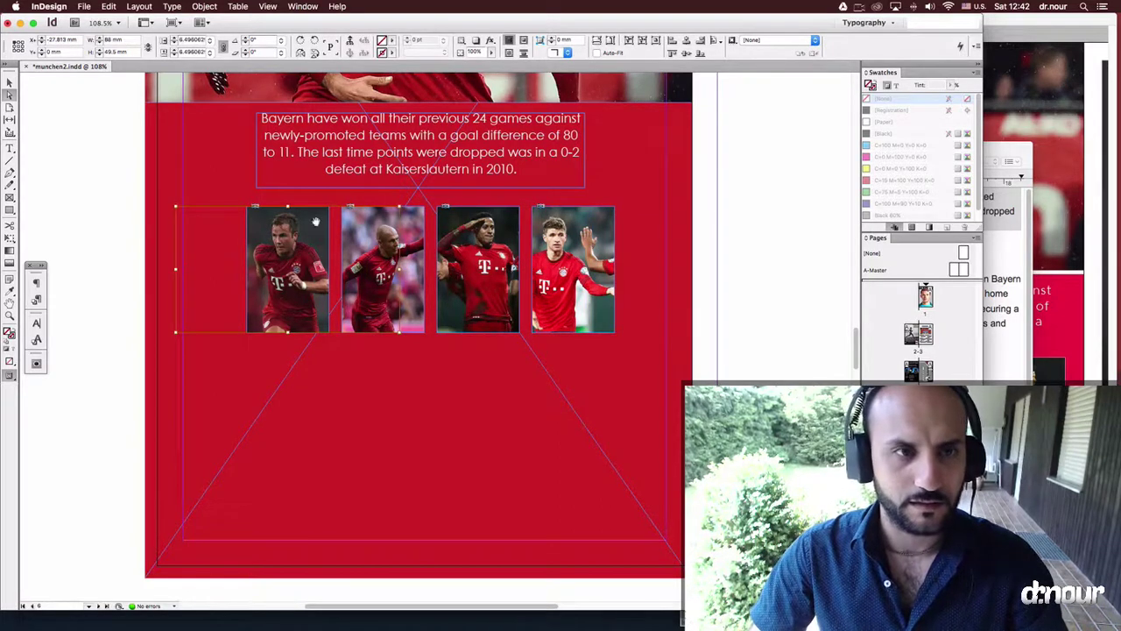
click(300, 54)
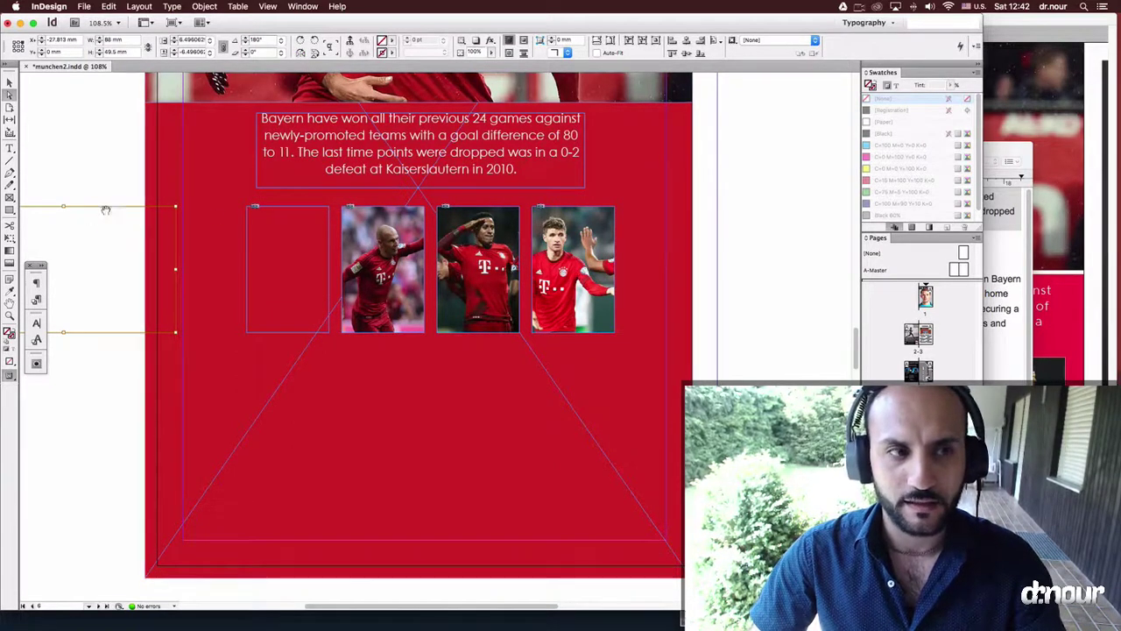
drag(109, 214, 219, 212)
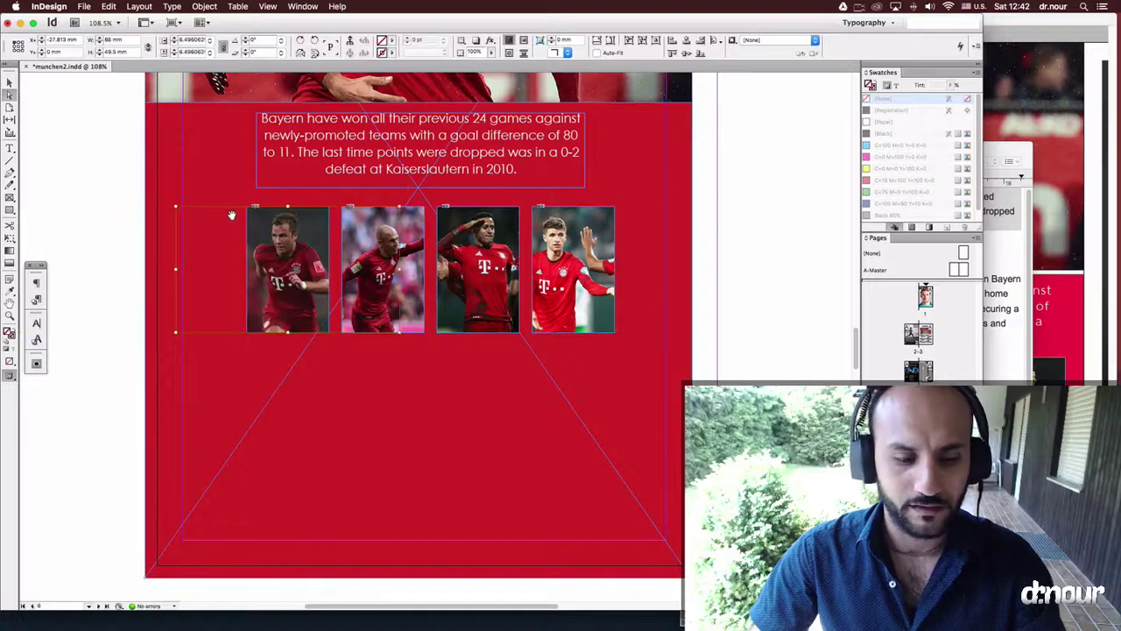
Flip the first picture horizontally about a point on the player, shift it left to centre him in the frame, and deselect it
key(r)
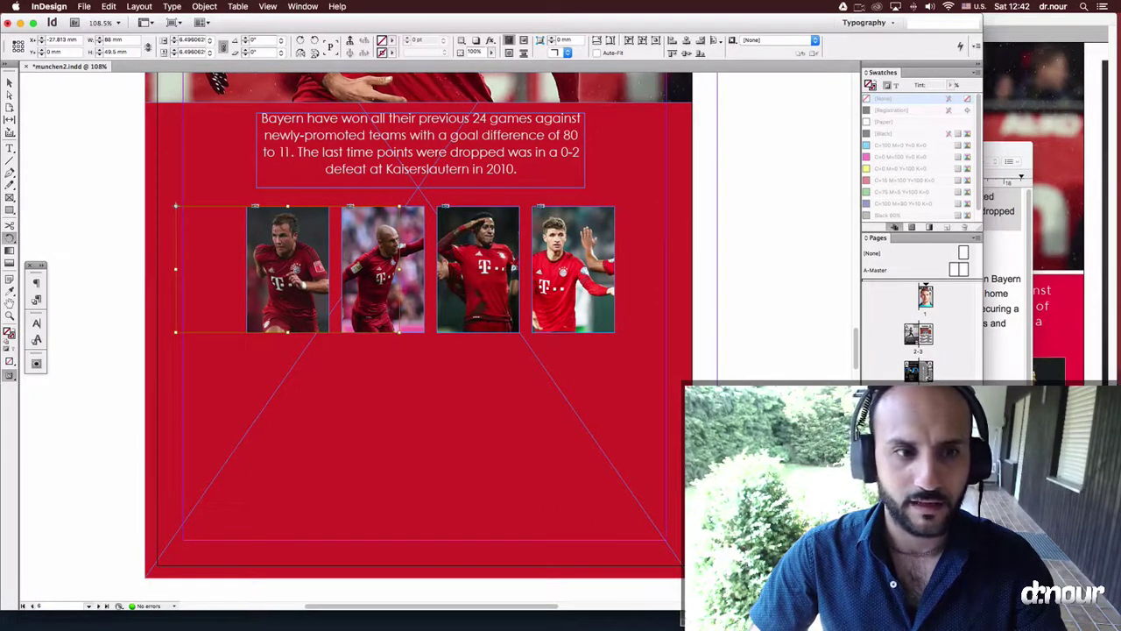
click(296, 265)
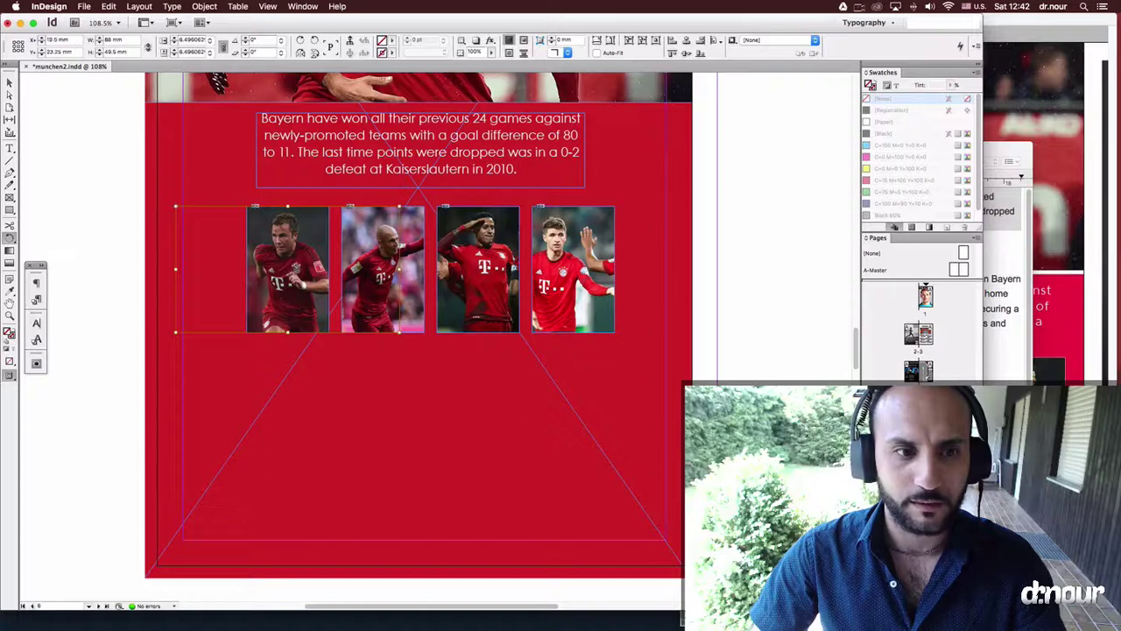
click(299, 54)
key(a)
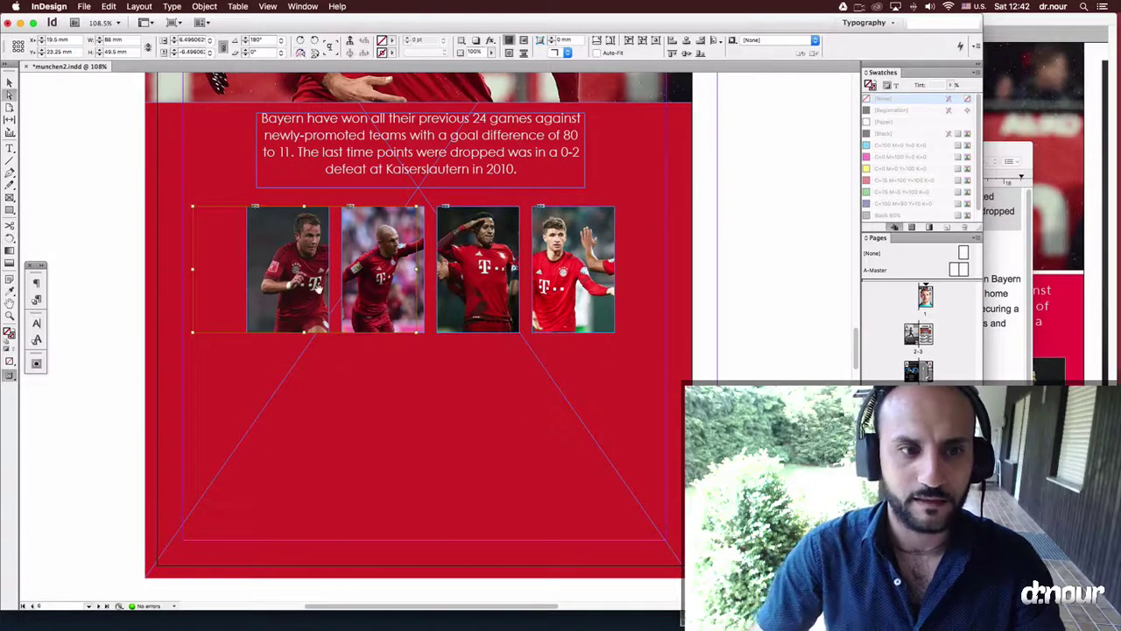
key(shift+Left)
key(shift+Left)
key(shift+Left)
key(shift+Right)
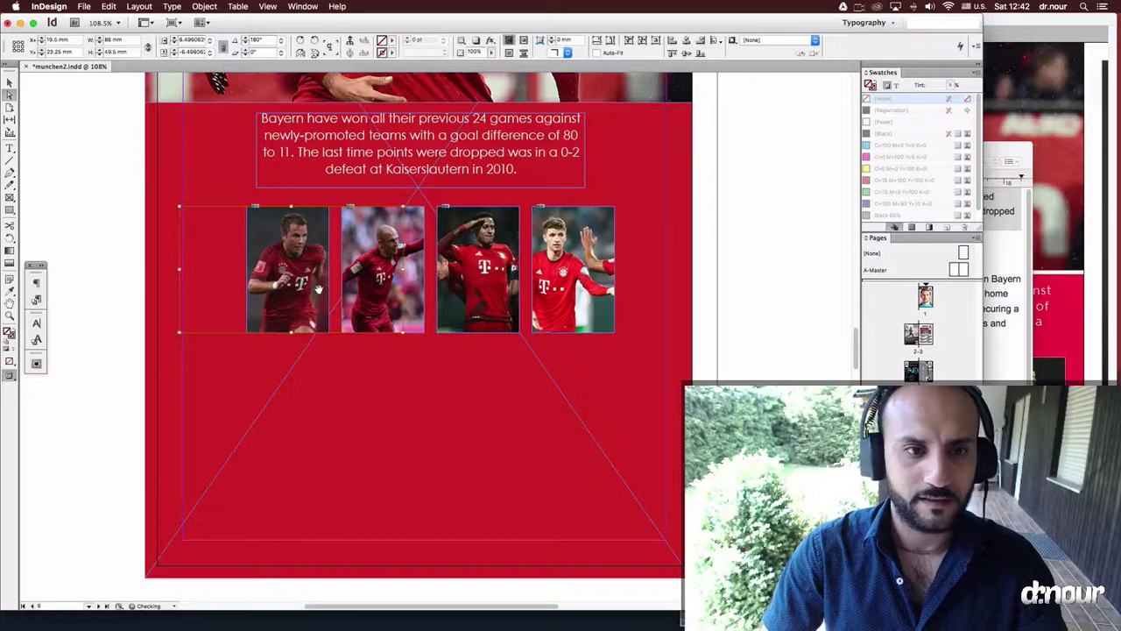
click(726, 251)
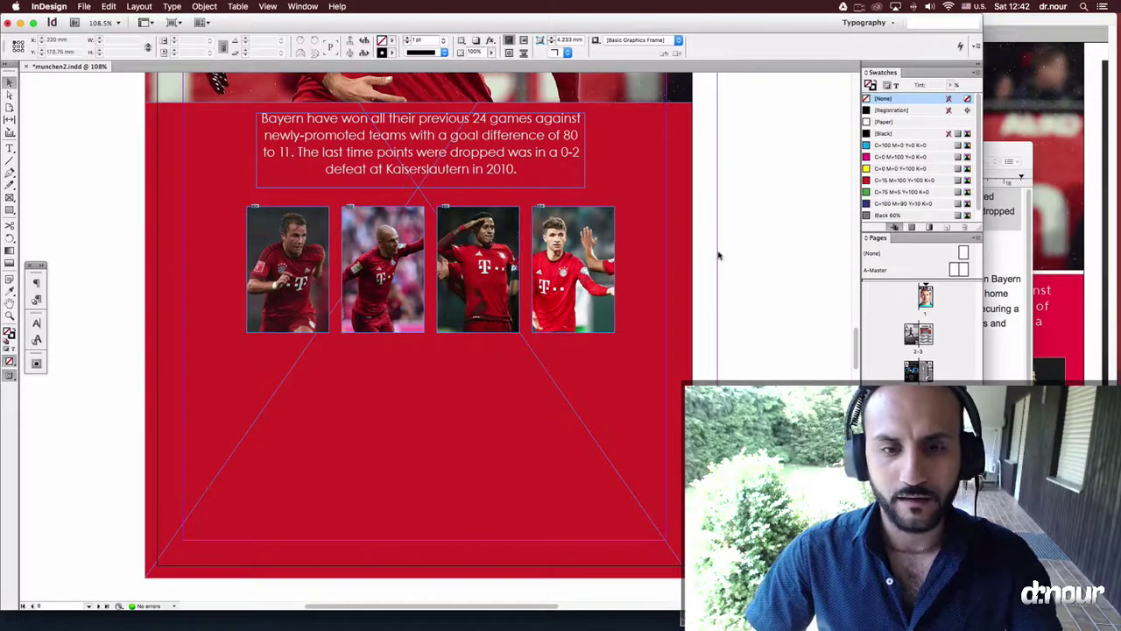
Duplicate the row of four photo frames directly below itself, keeping the copies aligned at Y 211.25 mm
click(309, 241)
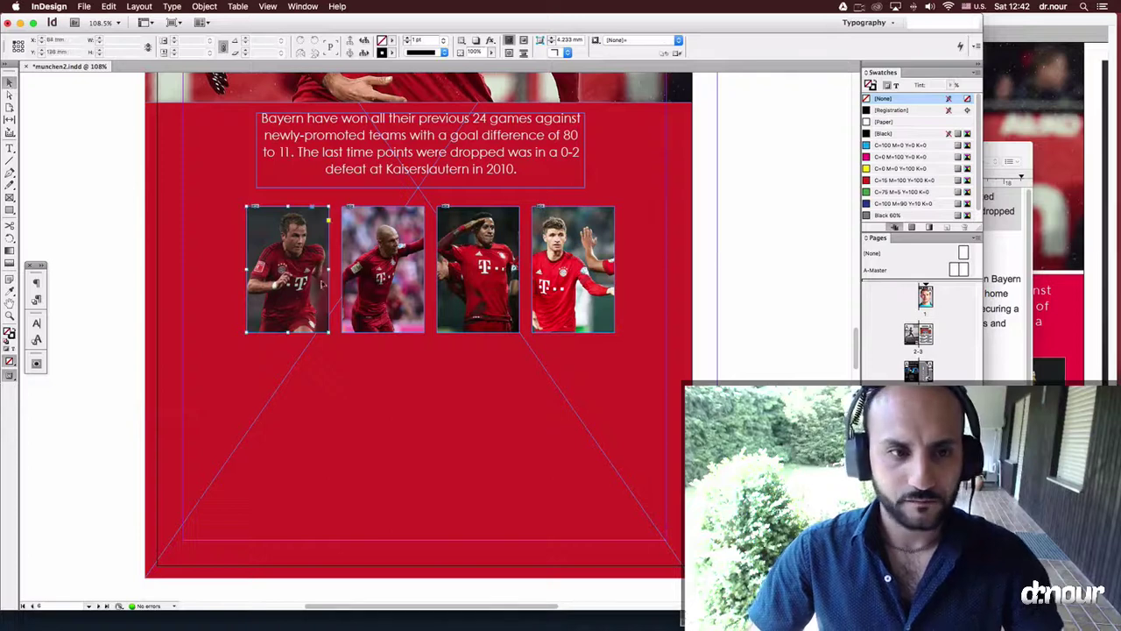
shift+click(396, 234)
shift+click(510, 239)
shift+click(578, 238)
drag(578, 239, 578, 377)
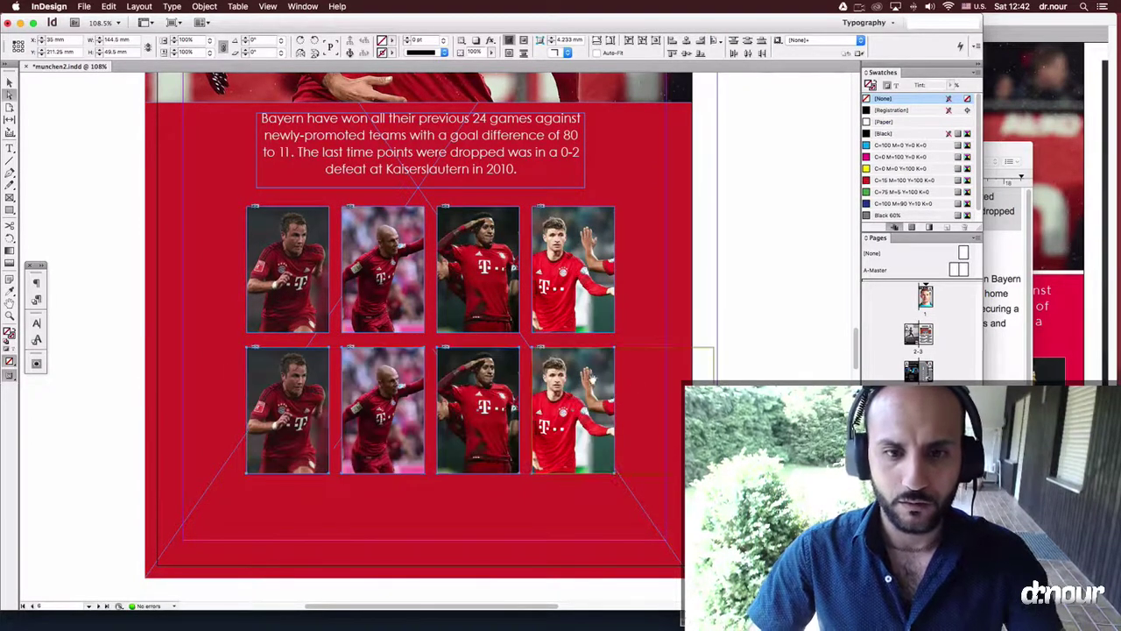
Remove the pictures from the four duplicated frames, leaving the frames empty
key(super+z)
key(super+z)
key(super+z)
key(super+z)
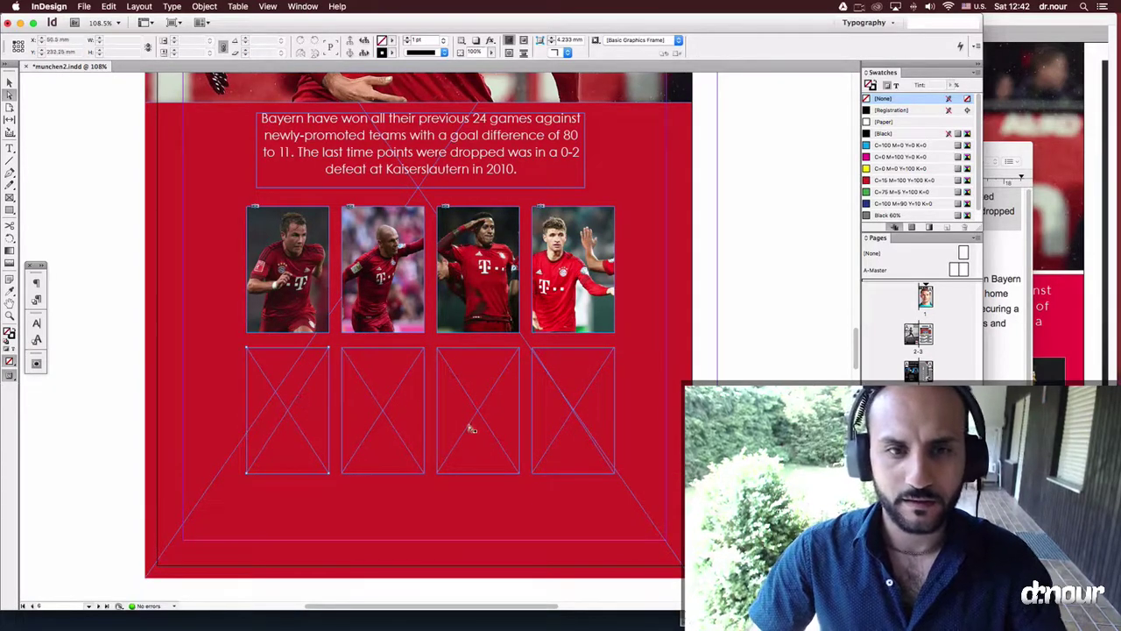
Copy the four news items from the TextEdit news document and paste one into each empty frame in InDesign
key(super+Tab)
drag(777, 348, 676, 254)
key(super+c)
key(super+Tab)
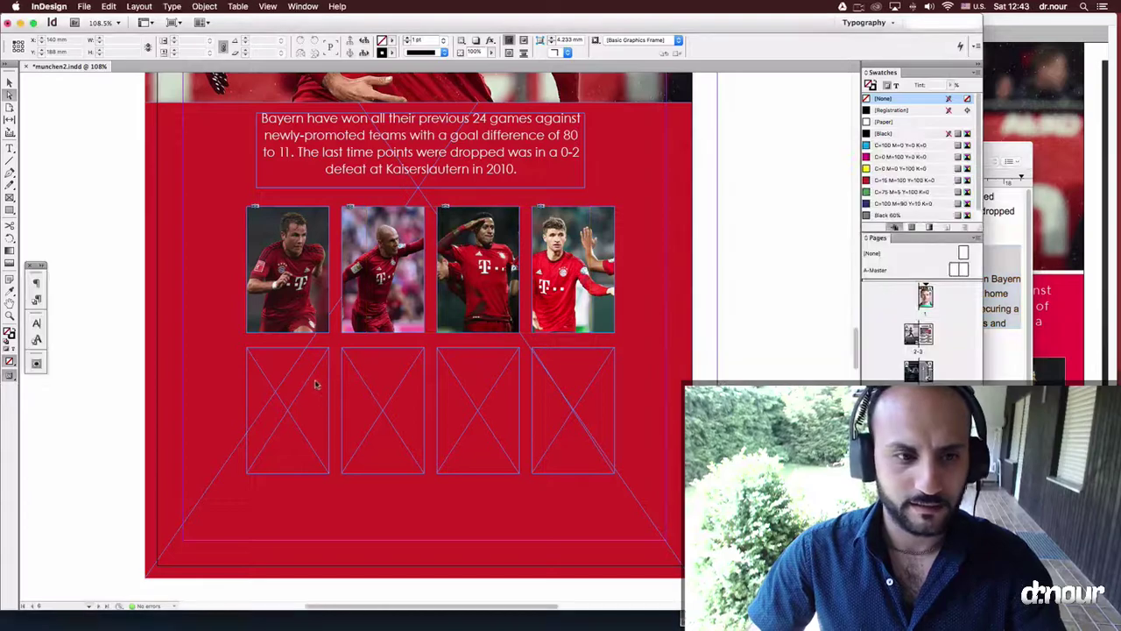
click(306, 366)
key(super+v)
key(super+Tab)
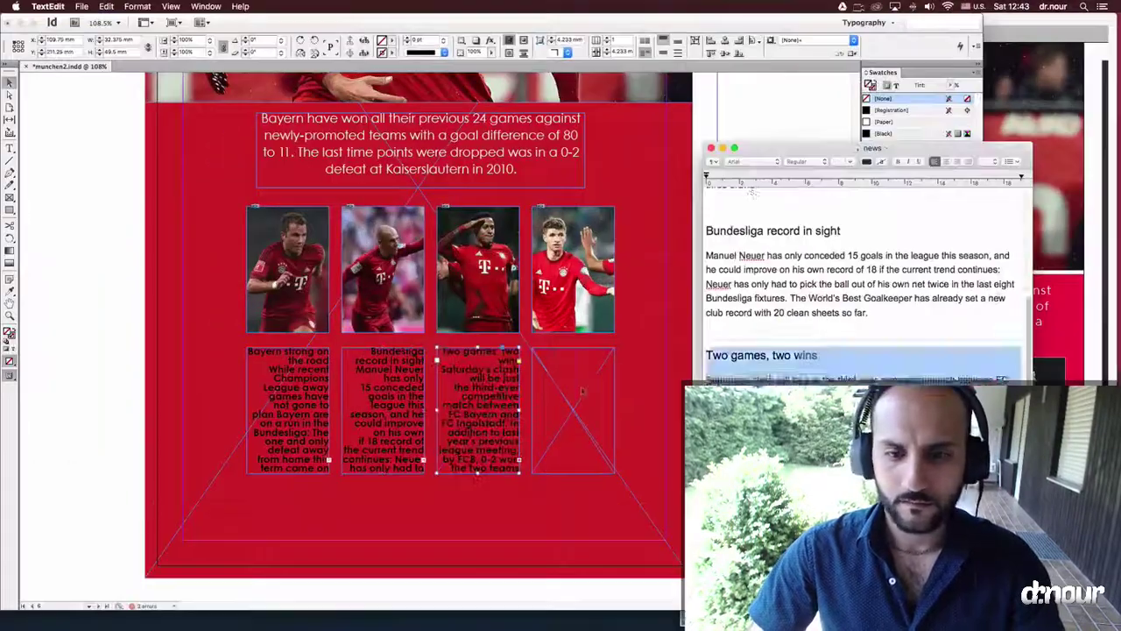
key(super+Tab)
click(582, 382)
key(super+v)
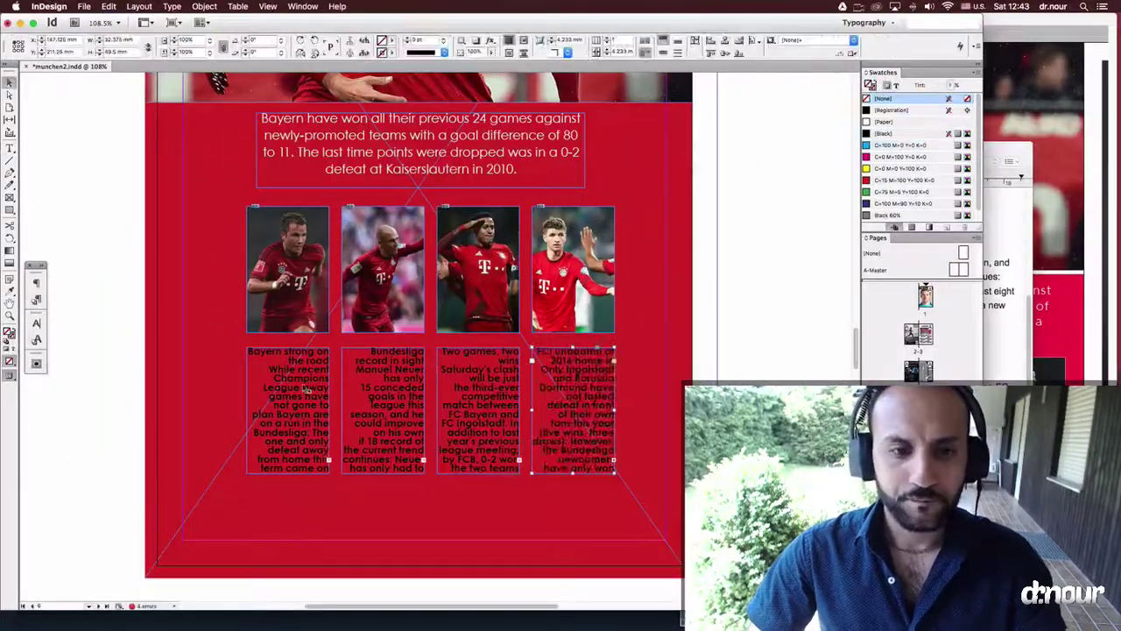
Centre the text in all four news frames and set its paragraph direction to left-to-right
double_click(306, 387)
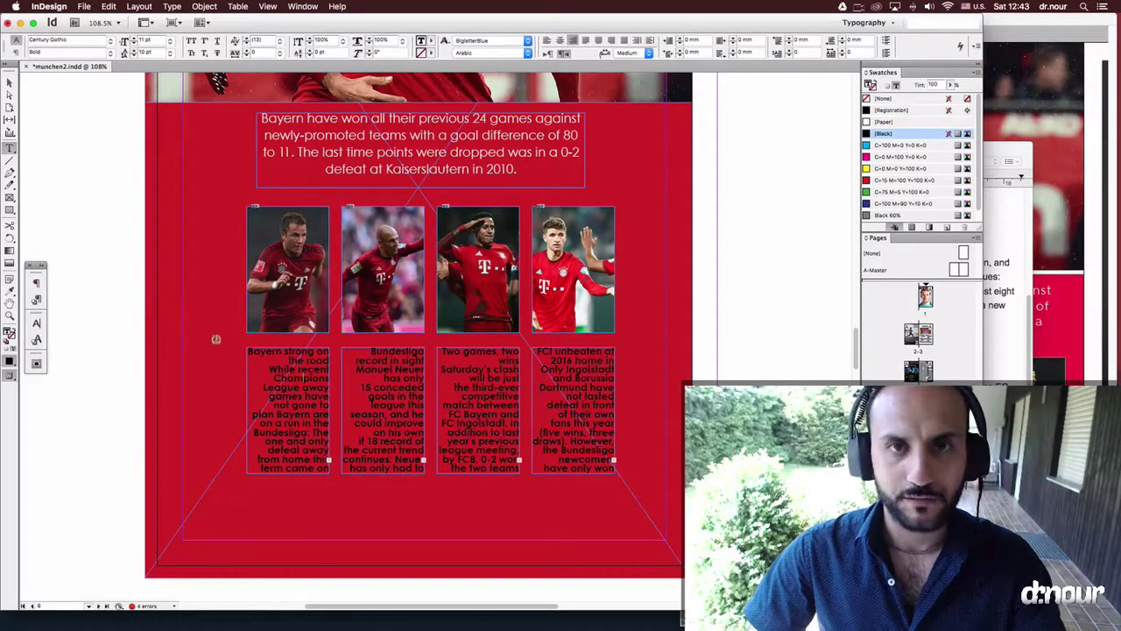
click(317, 394)
key(super+a)
key(Escape)
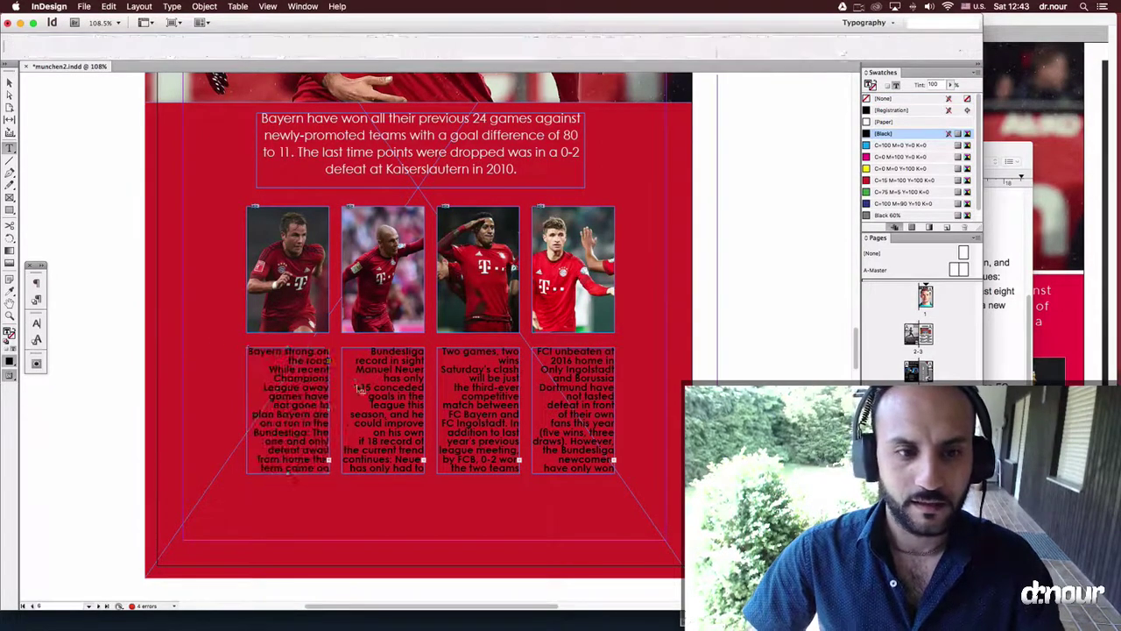
shift+click(380, 389)
shift+click(477, 398)
shift+click(573, 405)
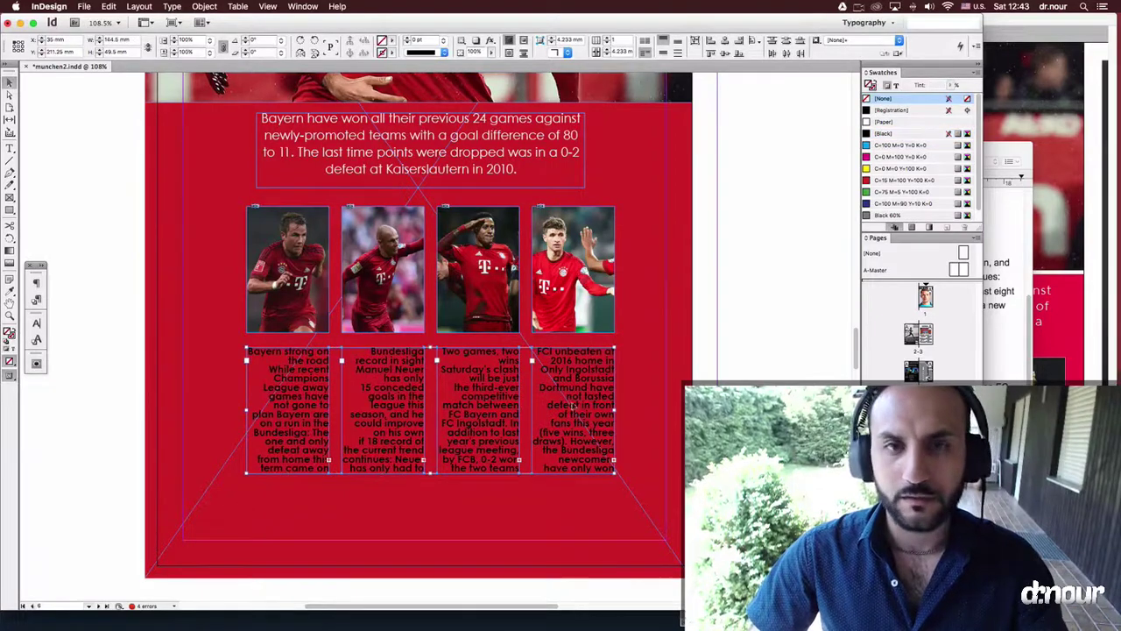
key(t)
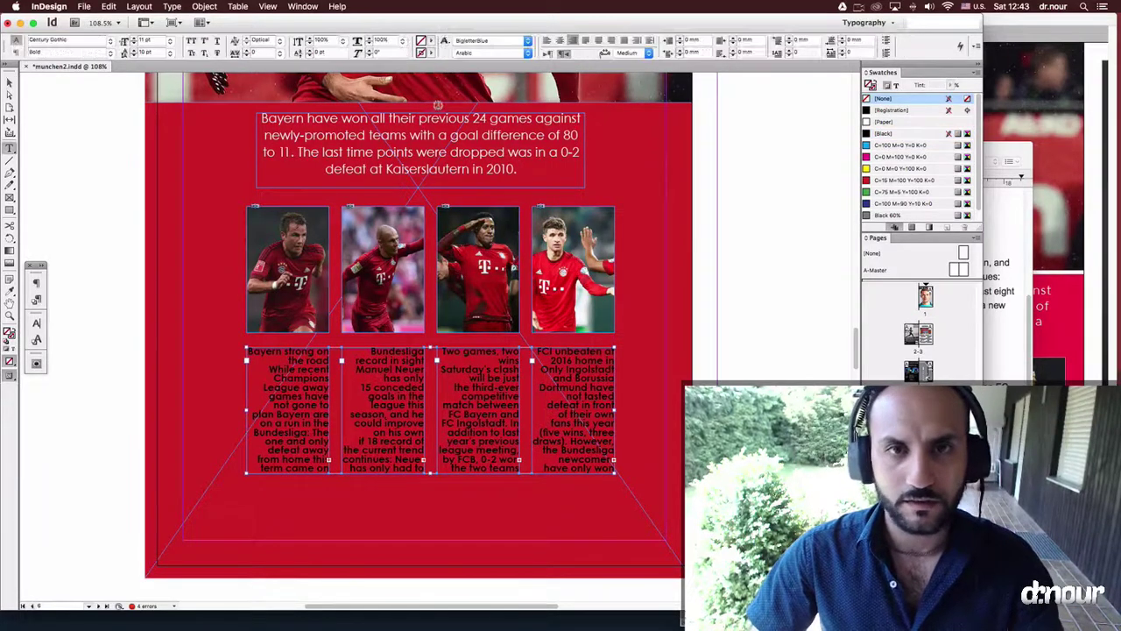
click(561, 41)
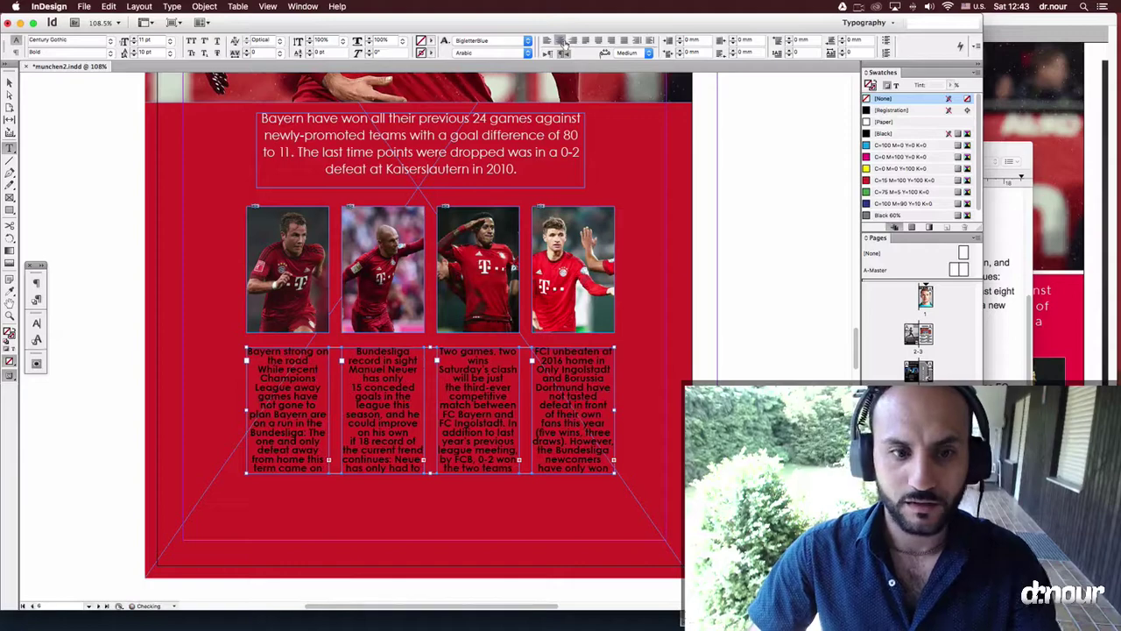
click(549, 53)
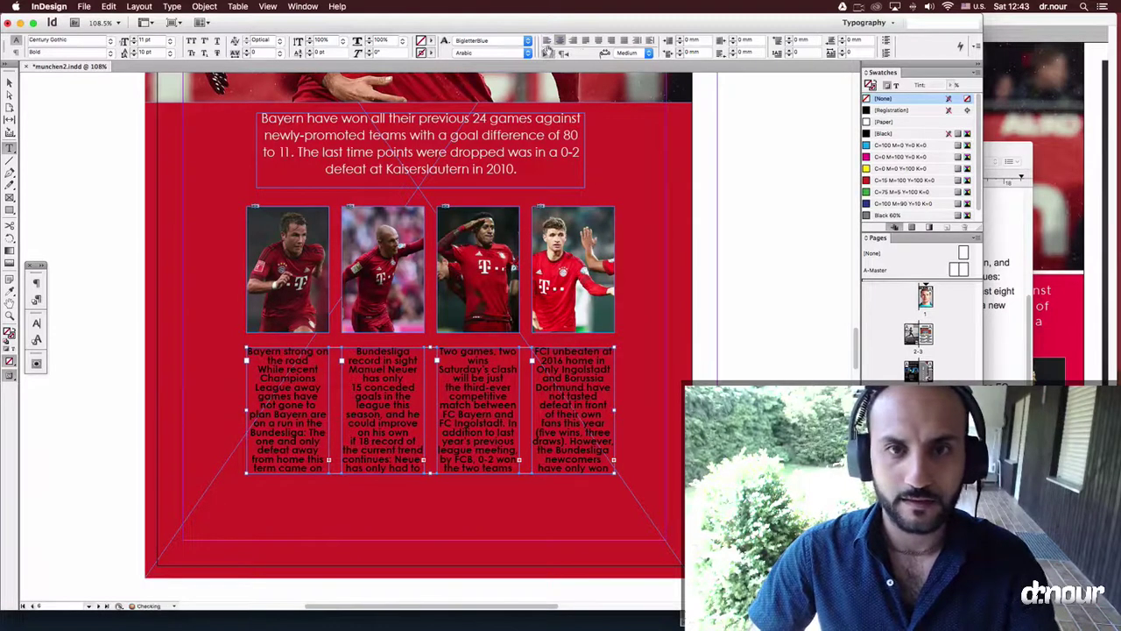
Set the text of the four news frames to 8 pt Century Gothic Regular
click(134, 43)
click(134, 43)
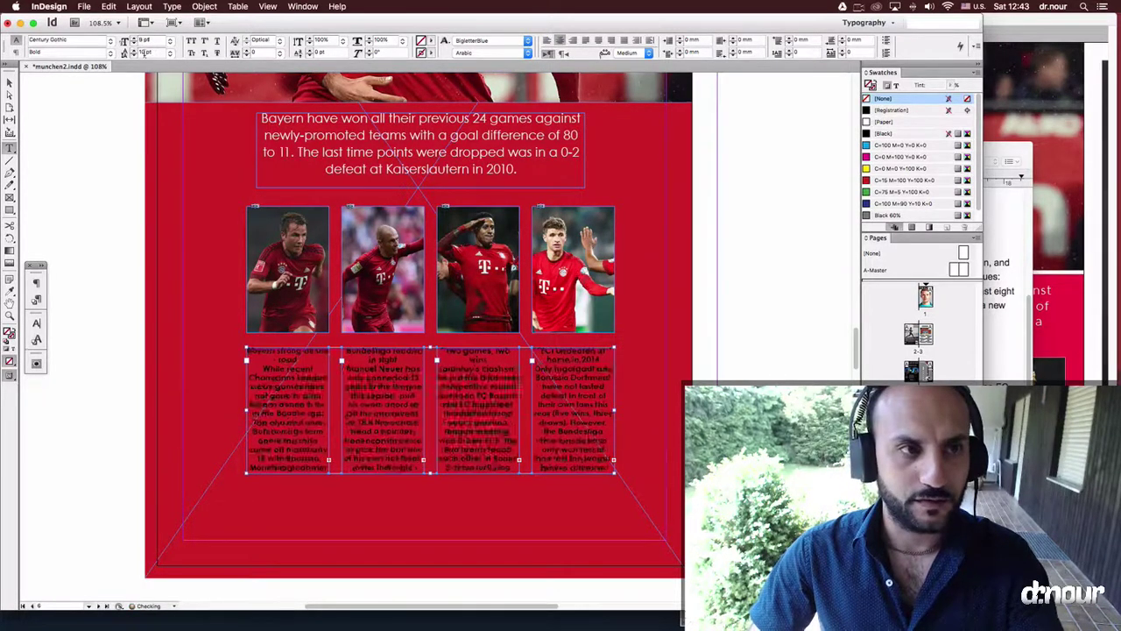
key(Up)
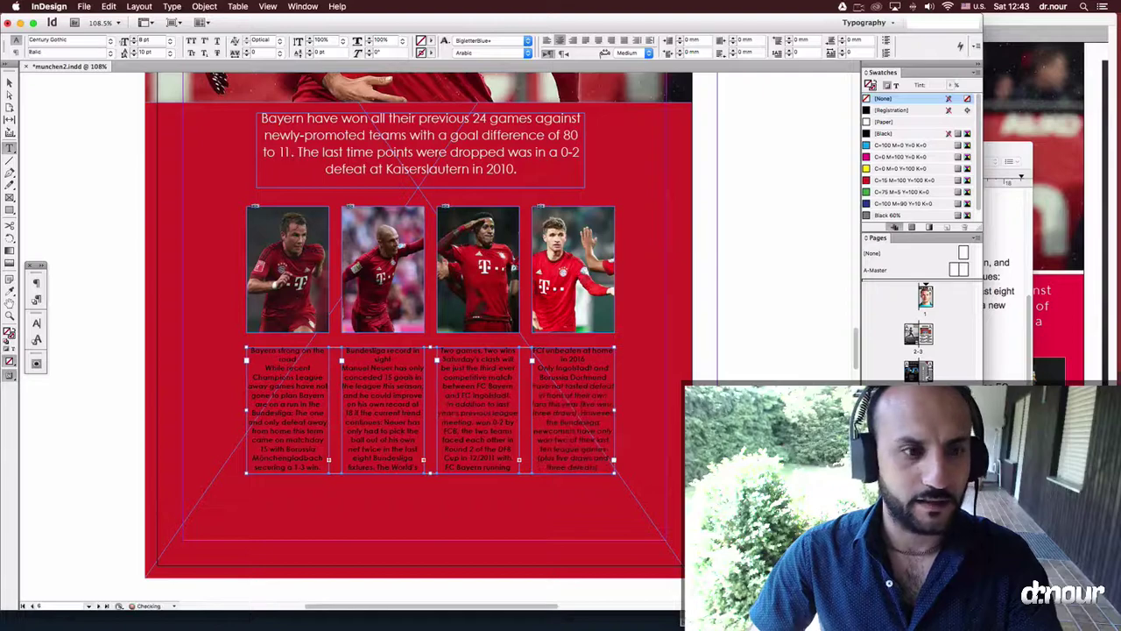
Try filling the four news text frames with the Paper swatch
click(875, 123)
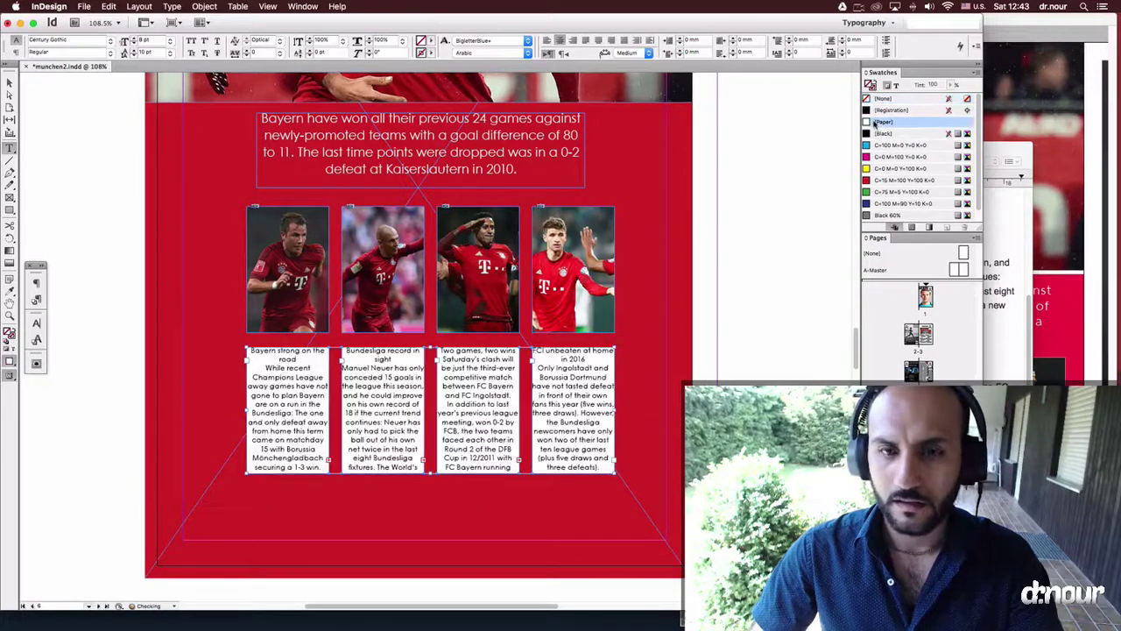
key(super+z)
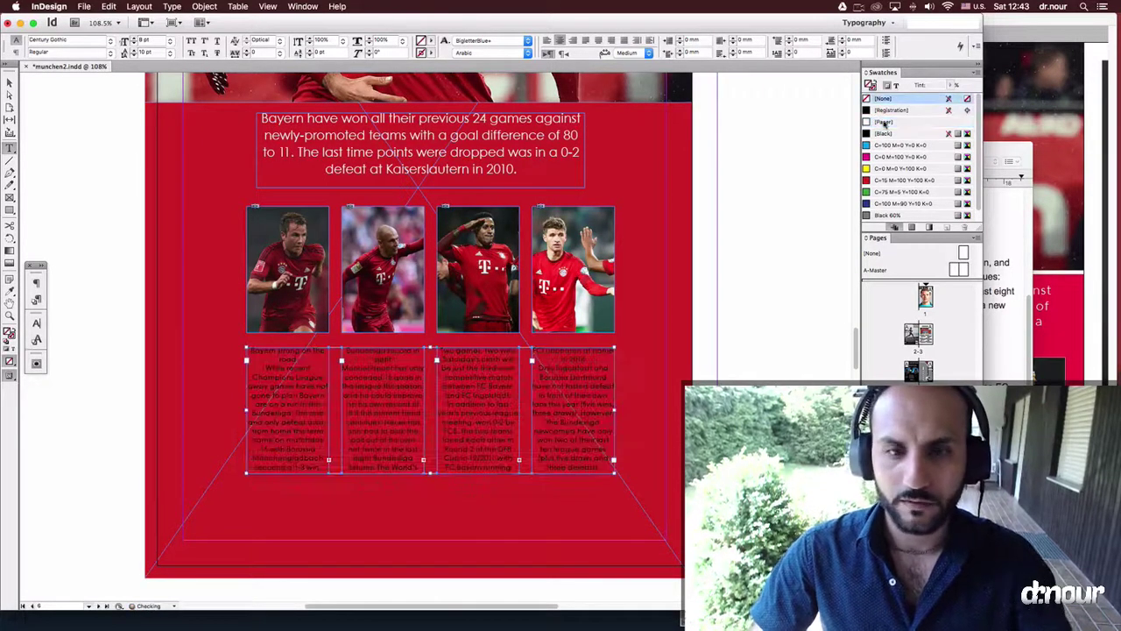
key(super+shift+z)
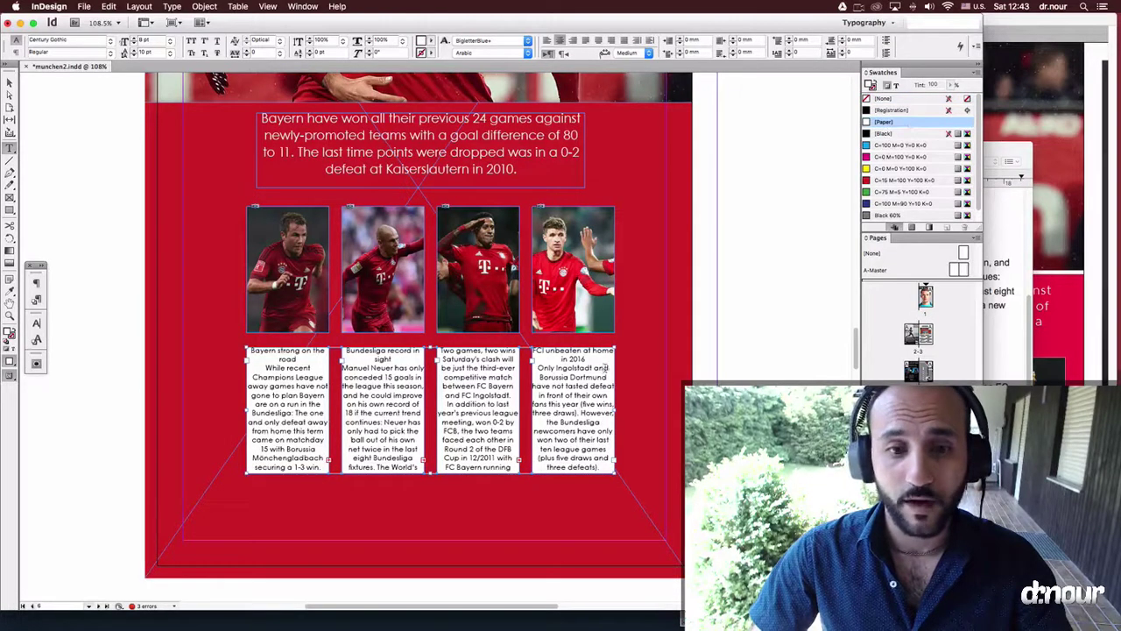
key(super+z)
Colour the text of the four news frames with the Paper swatch instead of the frames, and reduce it to 7 pt
click(896, 86)
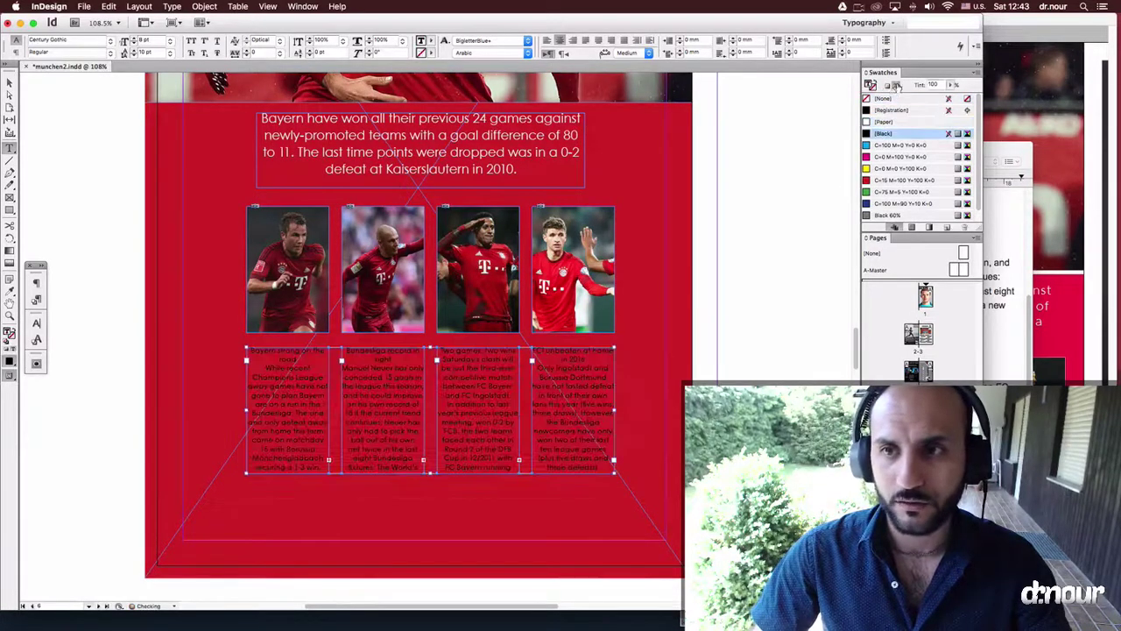
click(889, 122)
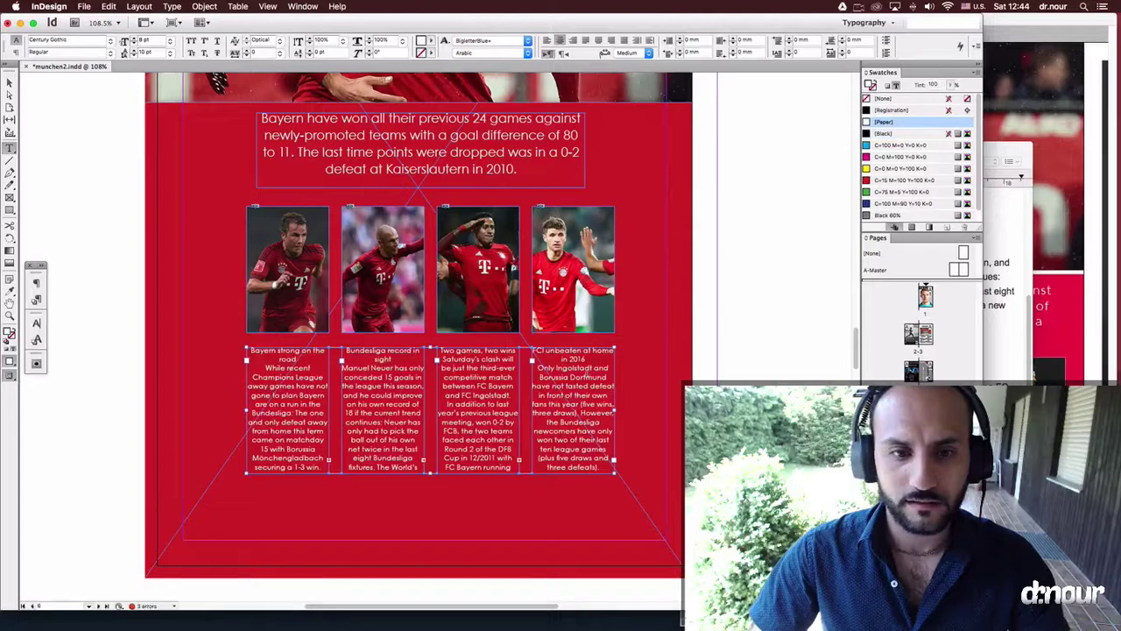
key(Escape)
key(w)
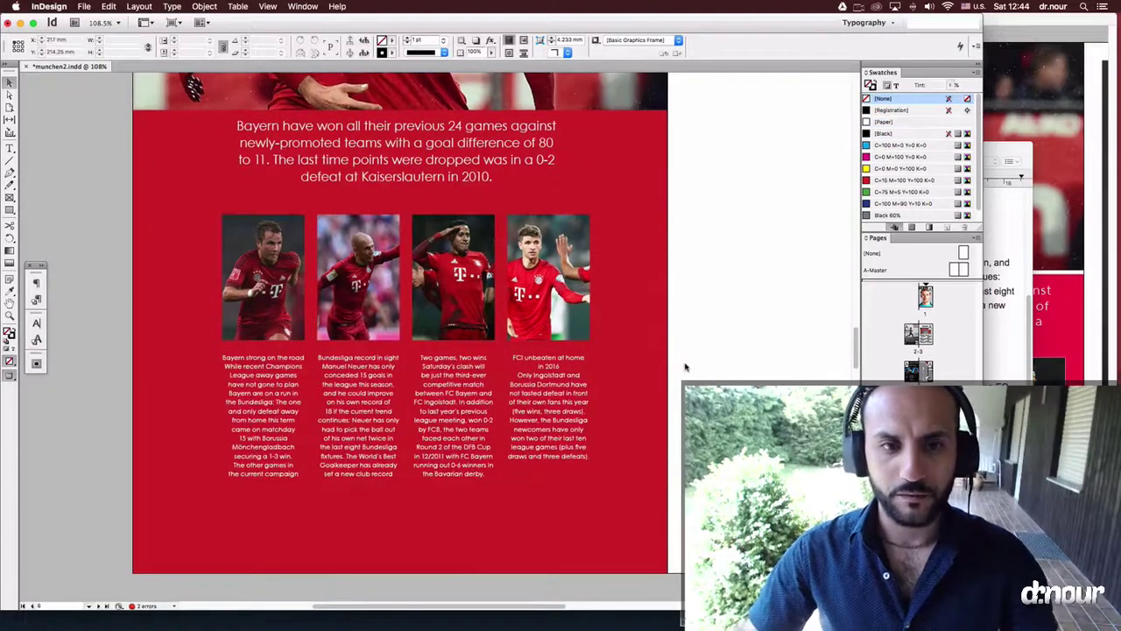
Compare the page at 75% zoom with the reference layout munchen.indd and return to munchen2.indd
key(super+0)
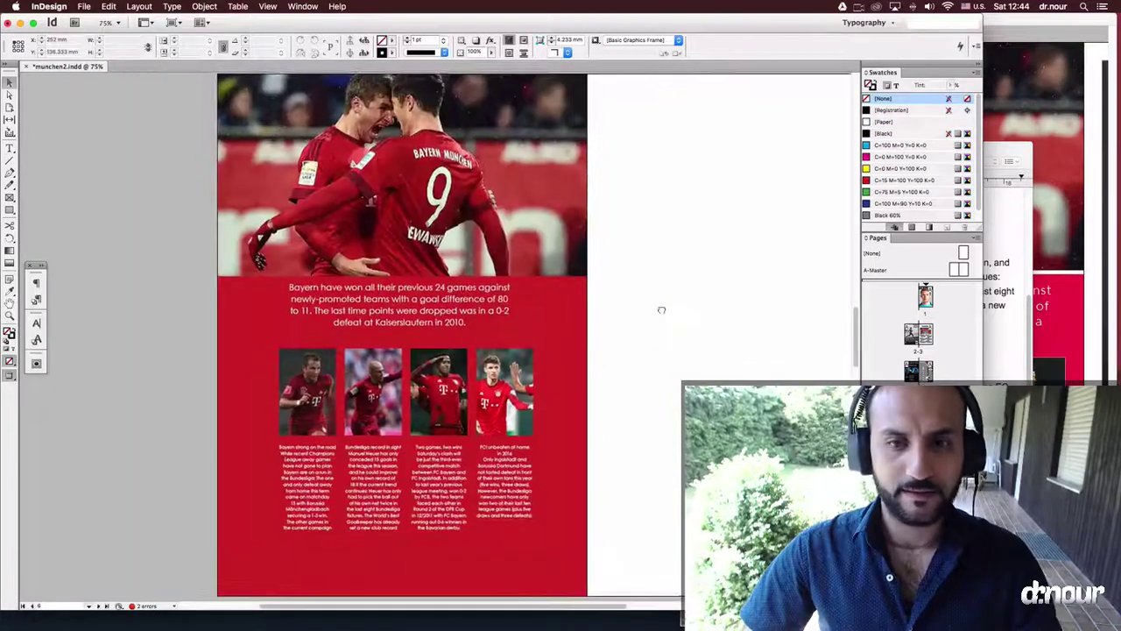
drag(661, 310, 656, 304)
click(1056, 208)
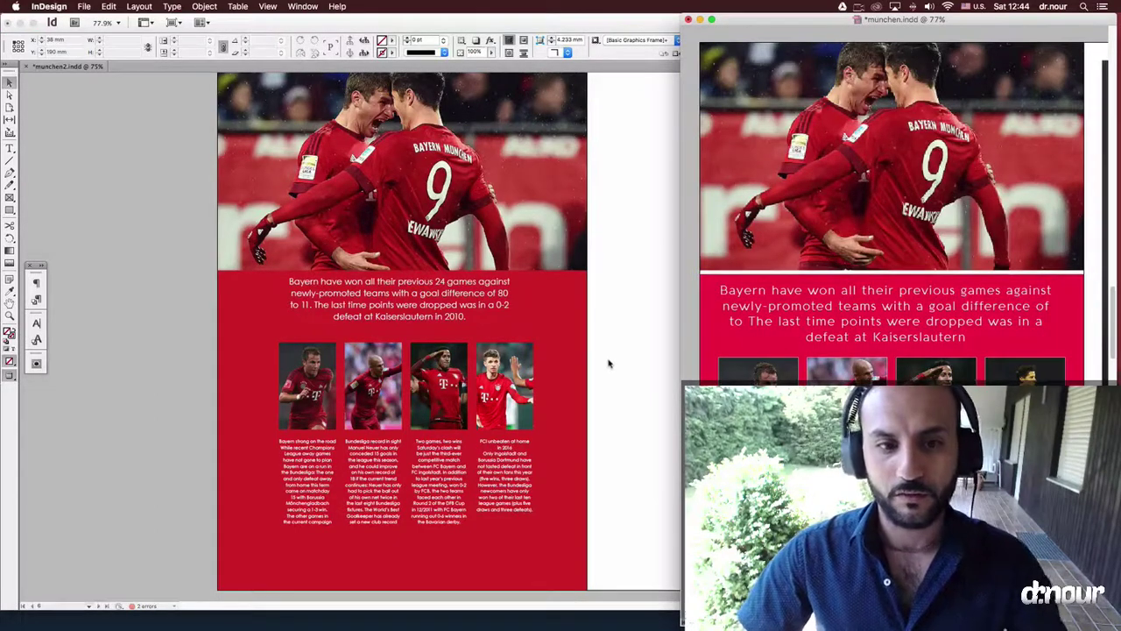
key(super+grave)
Widen the four player photo frames and four news text frames together, evenly about their centre, to about 167.5 mm overall
key(super+equal)
key(super+equal)
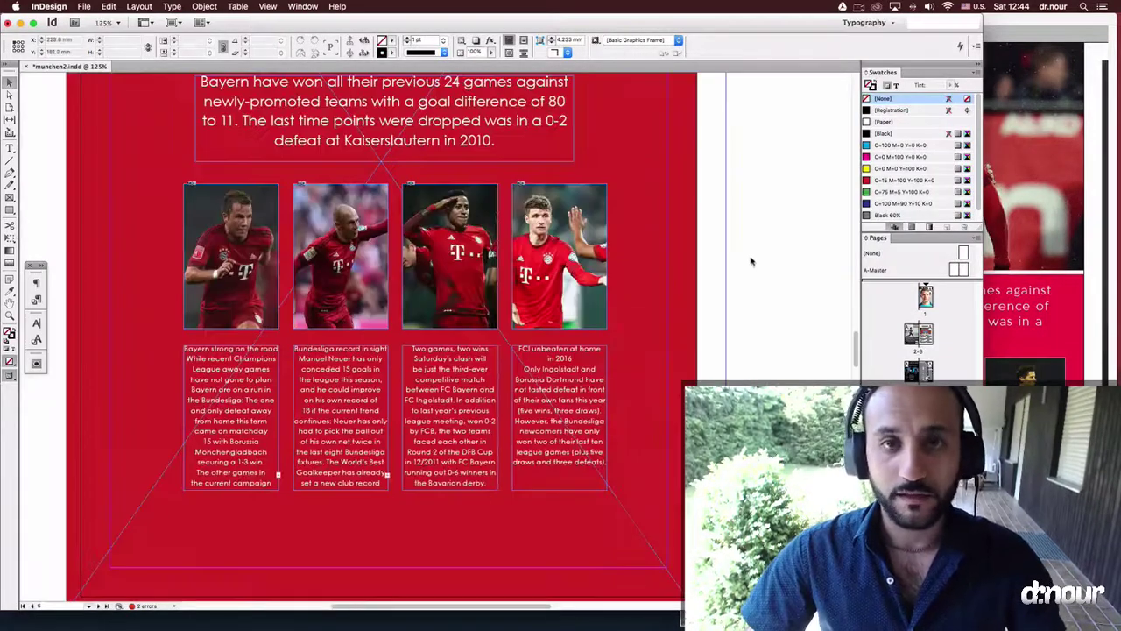
click(536, 214)
shift+click(451, 222)
shift+click(352, 224)
shift+click(264, 225)
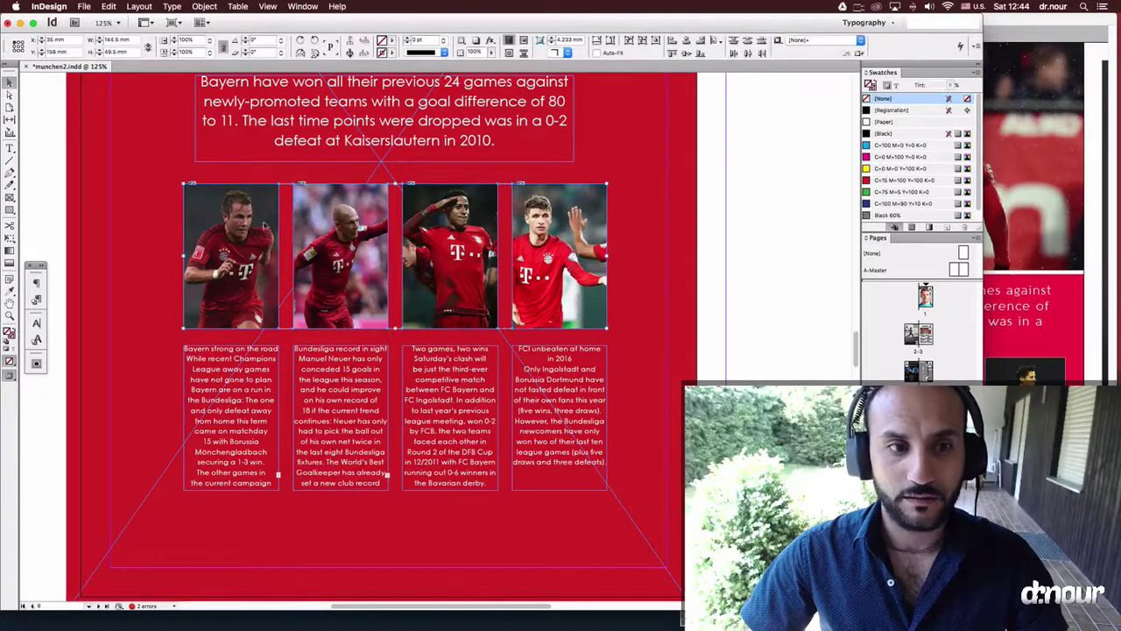
shift+click(234, 369)
shift+click(430, 390)
shift+click(523, 393)
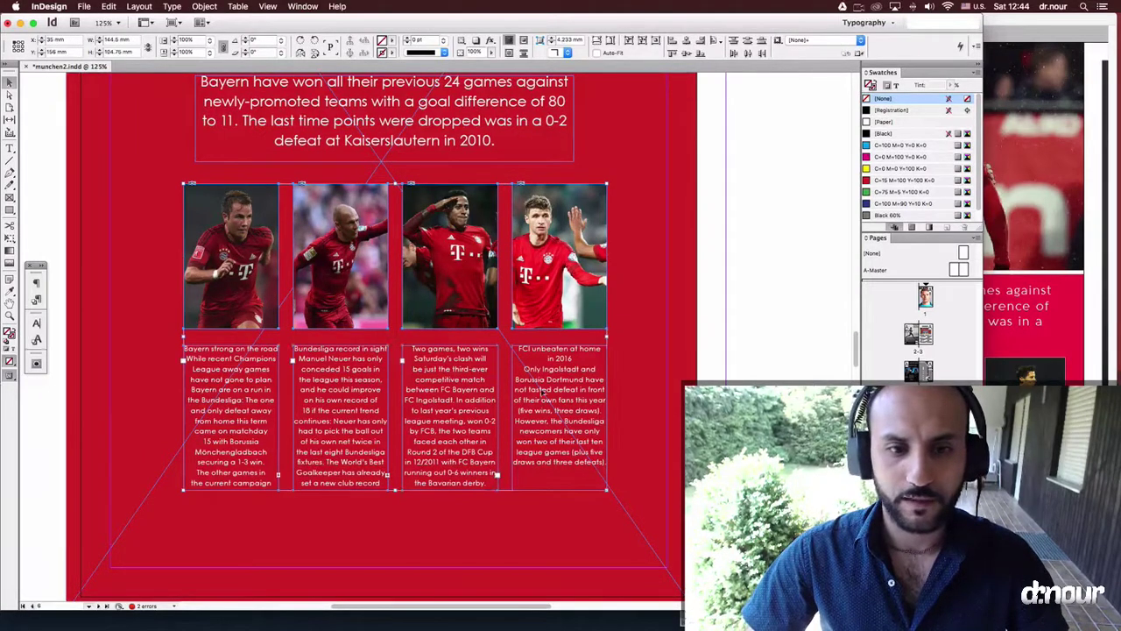
drag(609, 337, 638, 338)
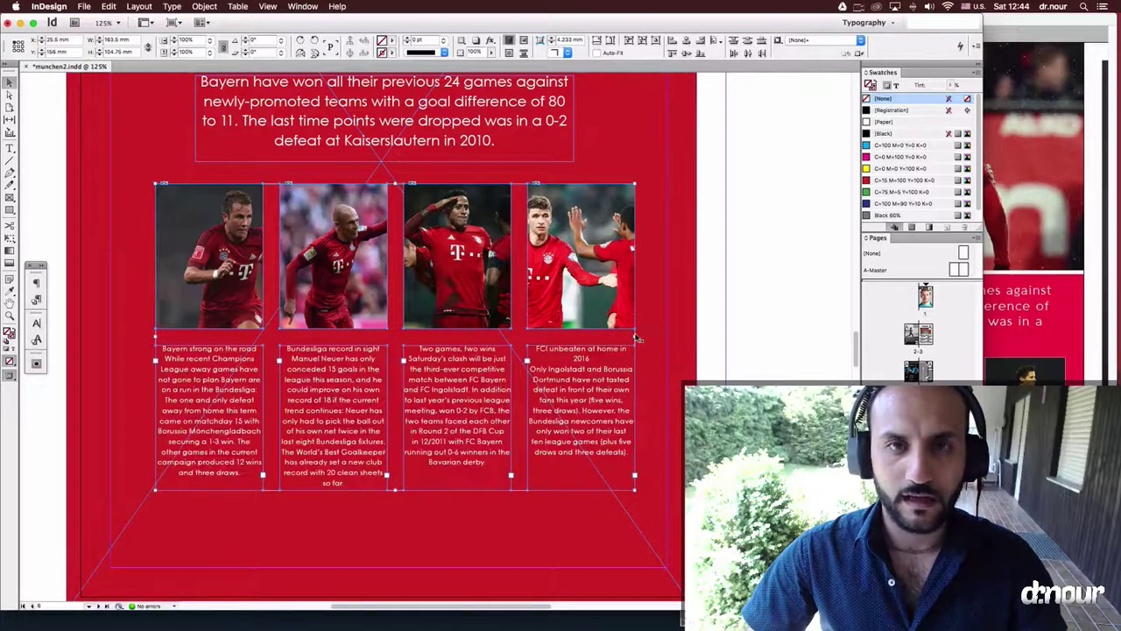
key(super+z)
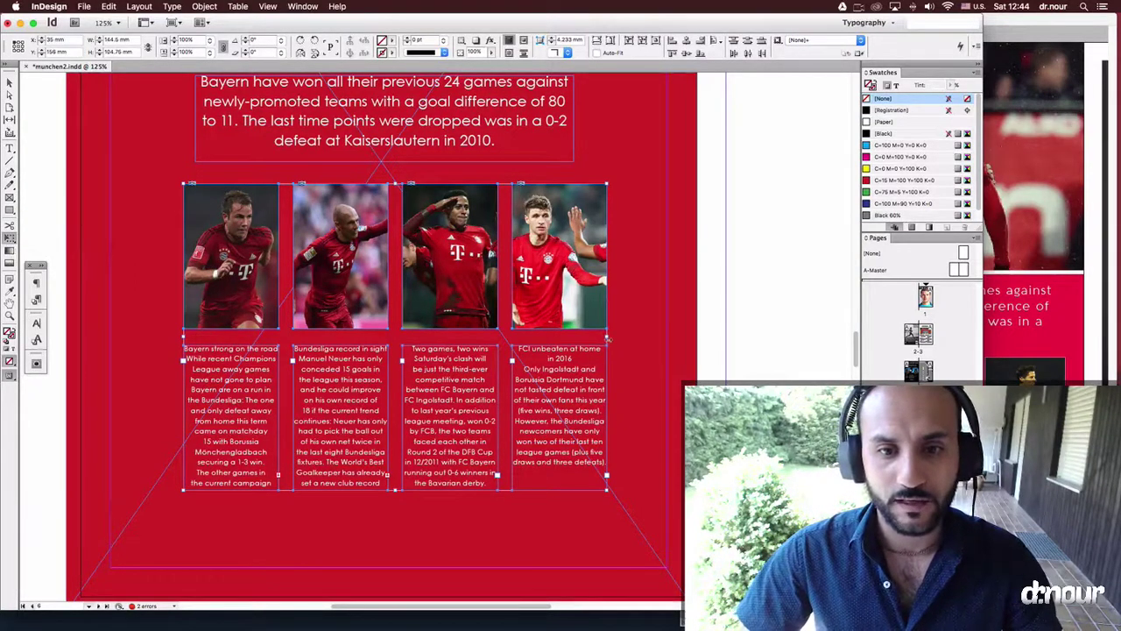
drag(609, 338, 640, 342)
click(734, 322)
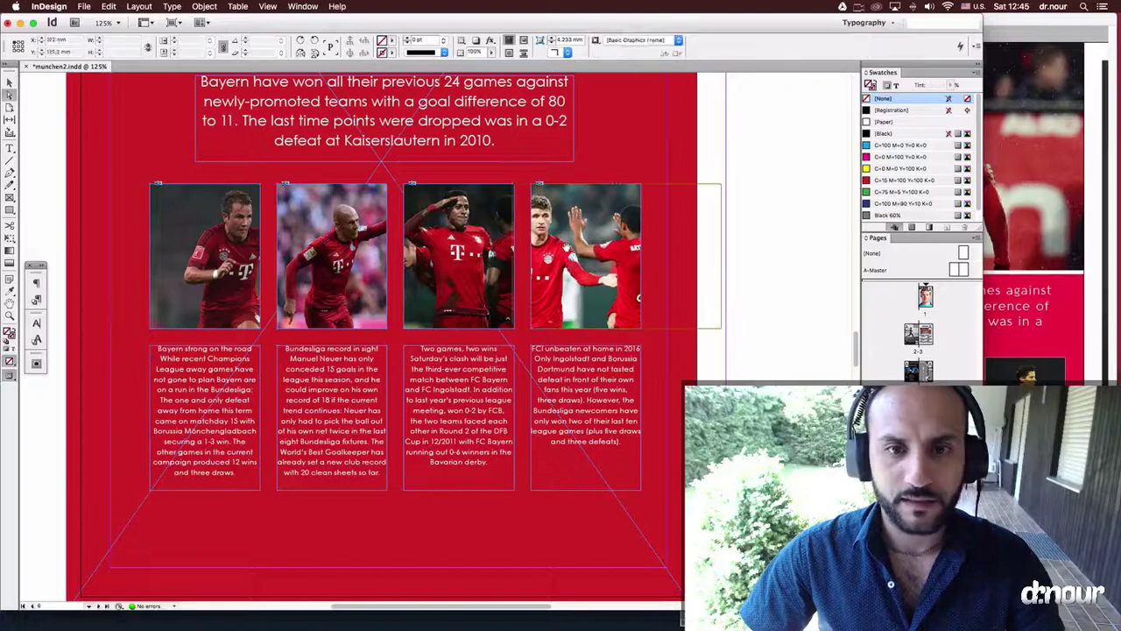
Enlarge and reposition the fourth player's photo within its frame, and enlarge the third player's photo to about 102 mm wide
key(a)
drag(548, 250, 562, 249)
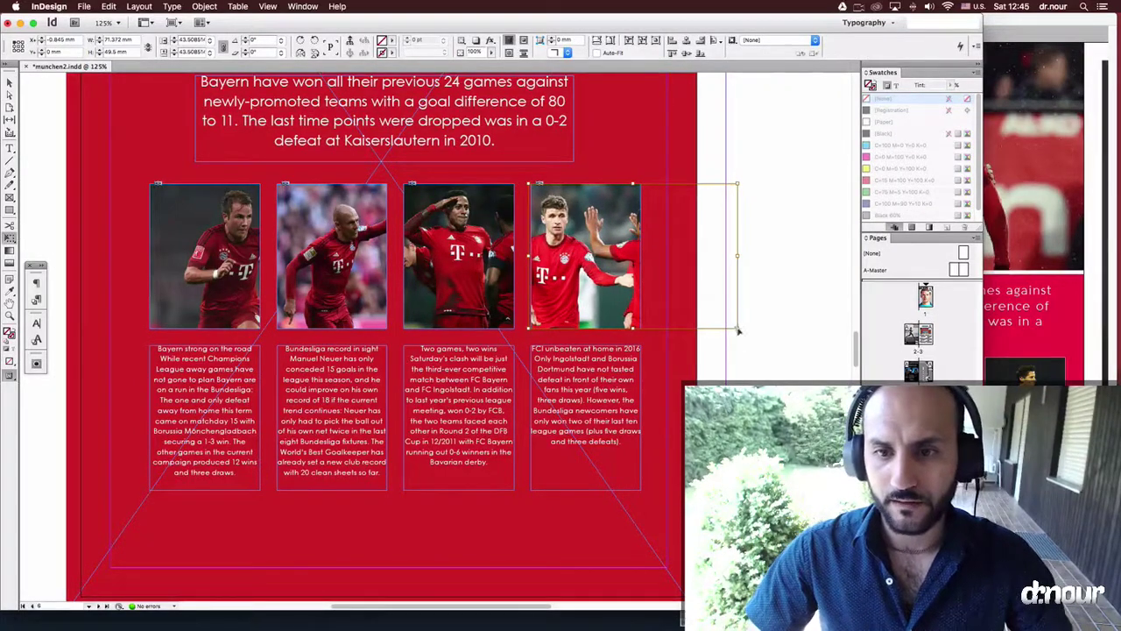
drag(737, 329, 796, 366)
key(v)
key(shift+Right)
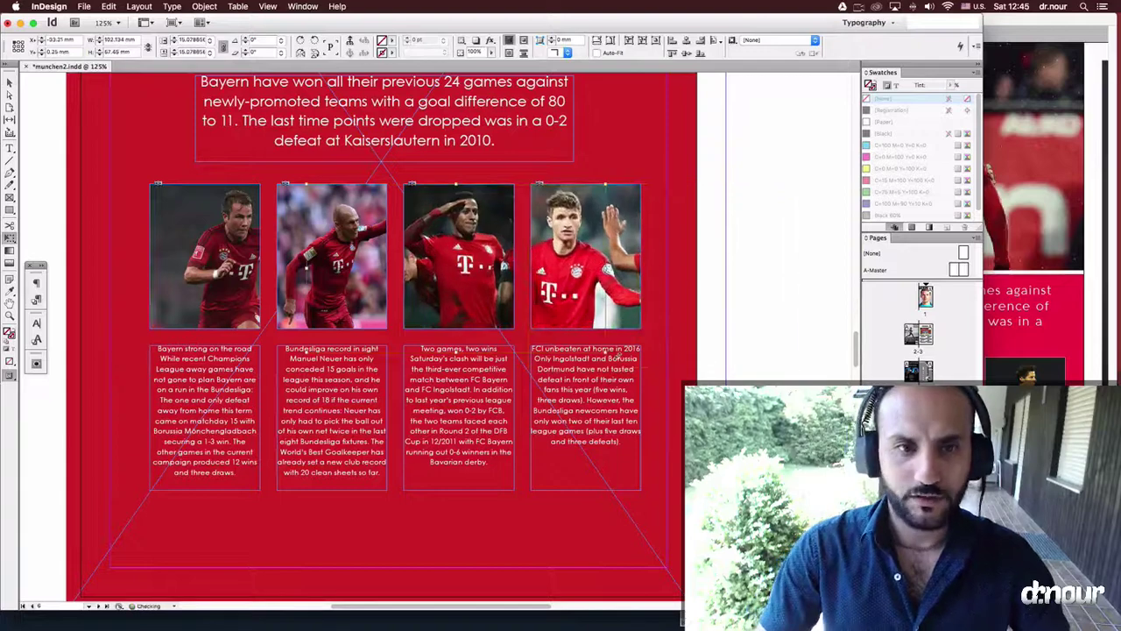
key(Left)
key(Up)
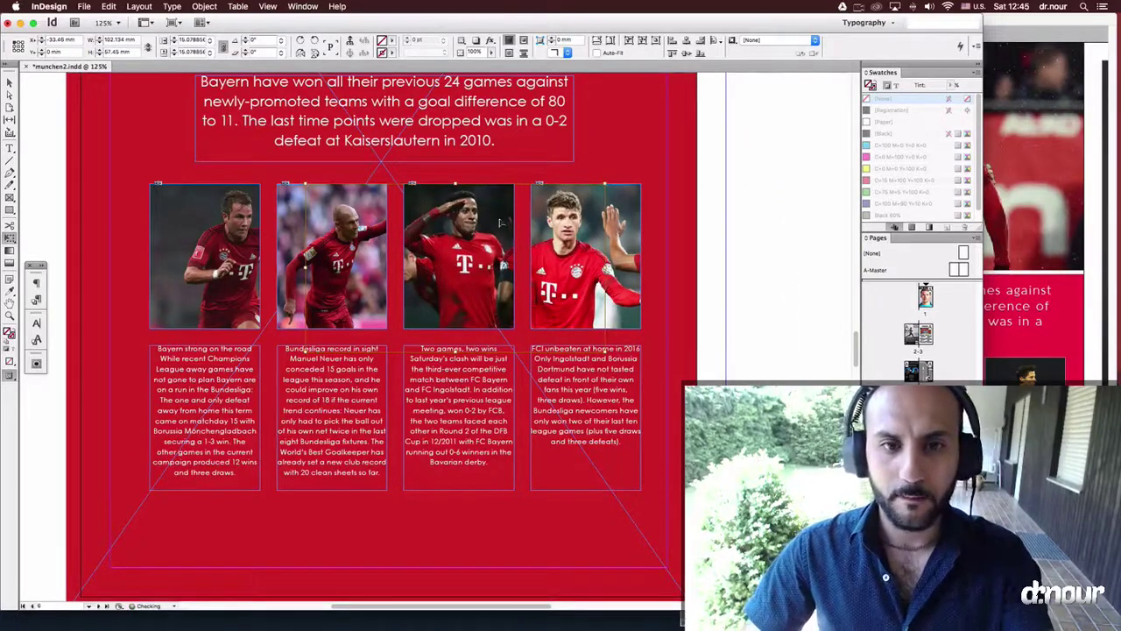
Enlarge the second player's photo within its frame to about 98 mm wide, and enlarge the first player's photo and shift it left
click(293, 221)
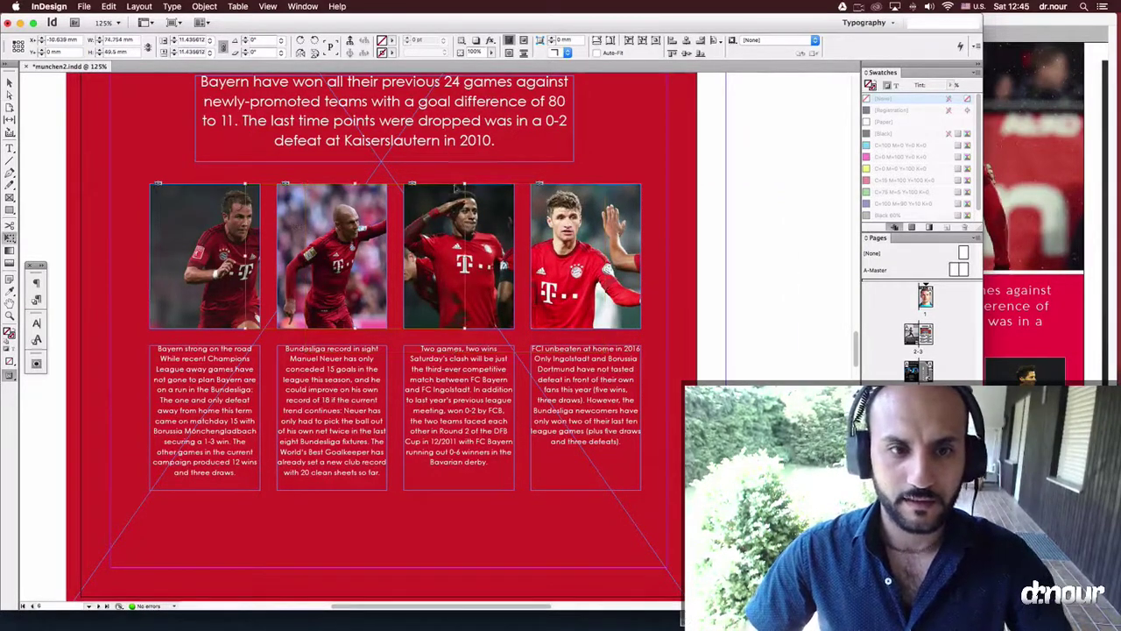
drag(465, 184, 502, 165)
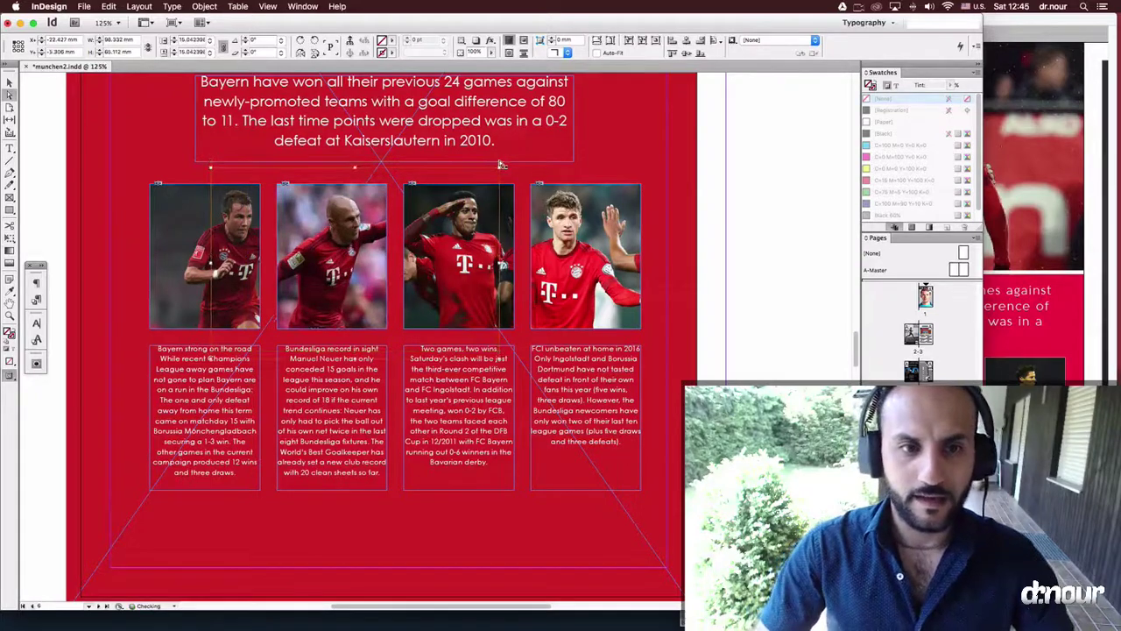
click(191, 238)
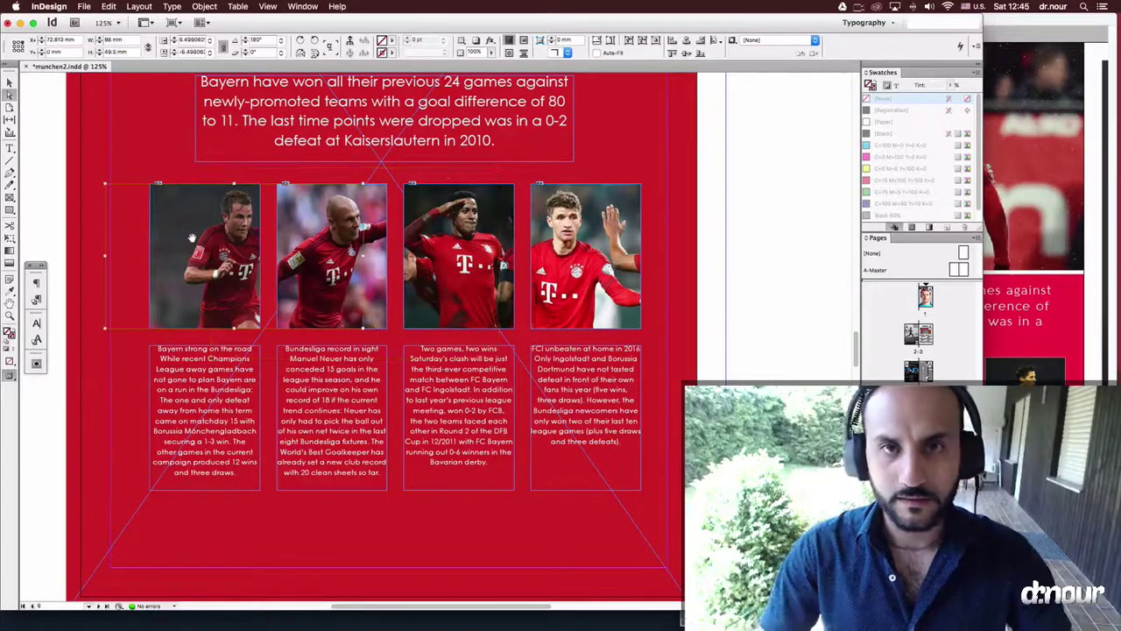
key(shift+Left)
drag(83, 328, 58, 344)
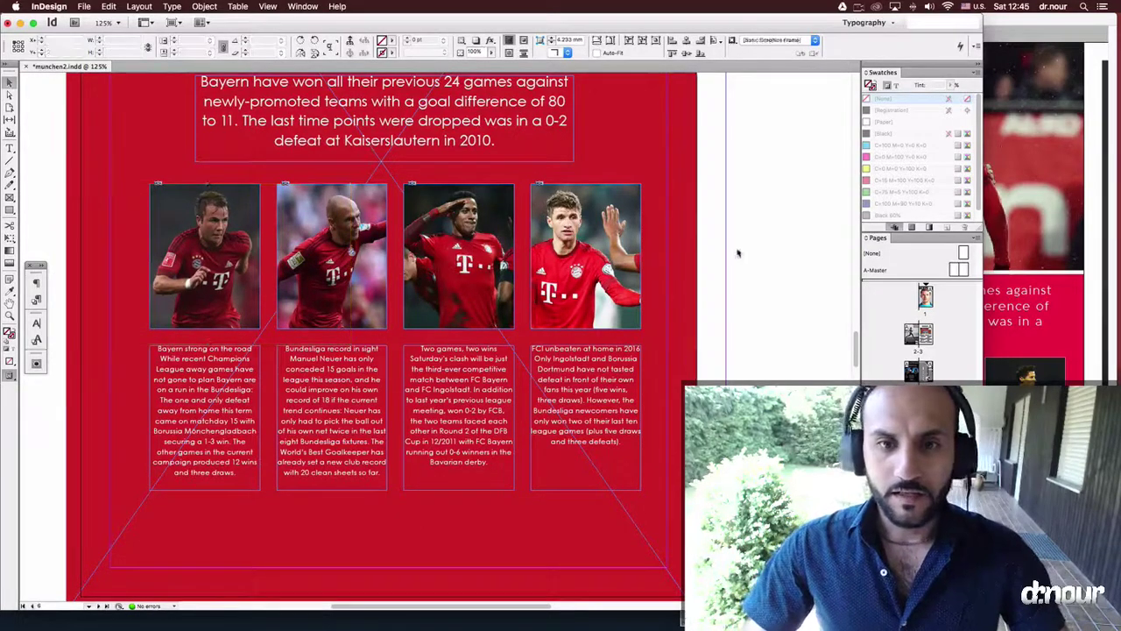
click(740, 252)
key(w)
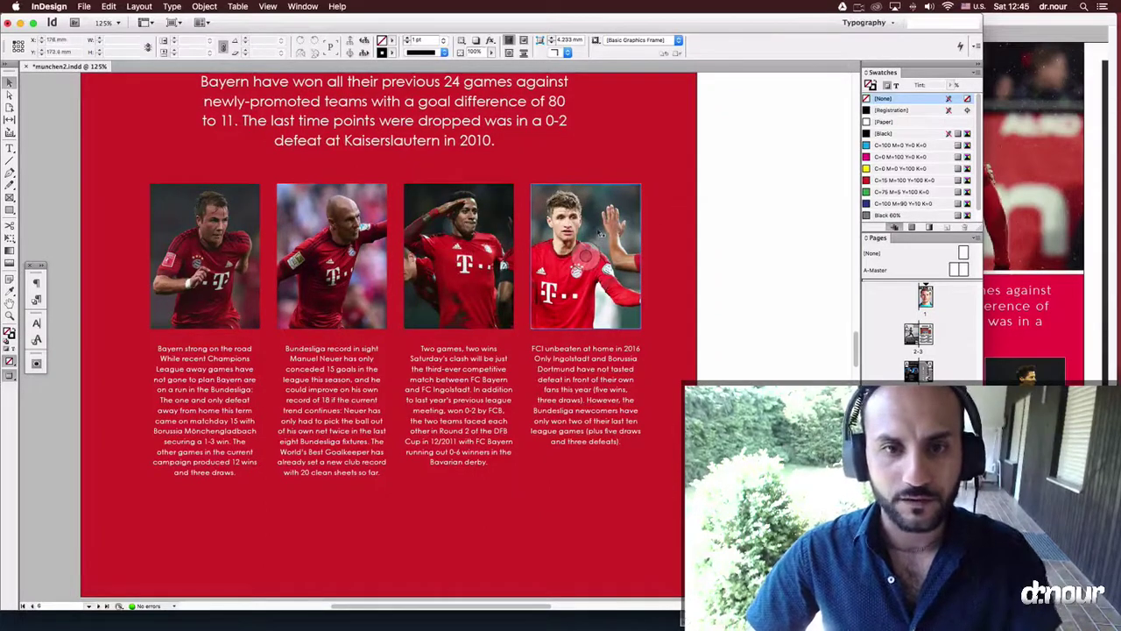
Outline the four player photo frames with a 1 pt white stroke
click(604, 229)
shift+click(478, 231)
shift+click(349, 231)
shift+click(214, 226)
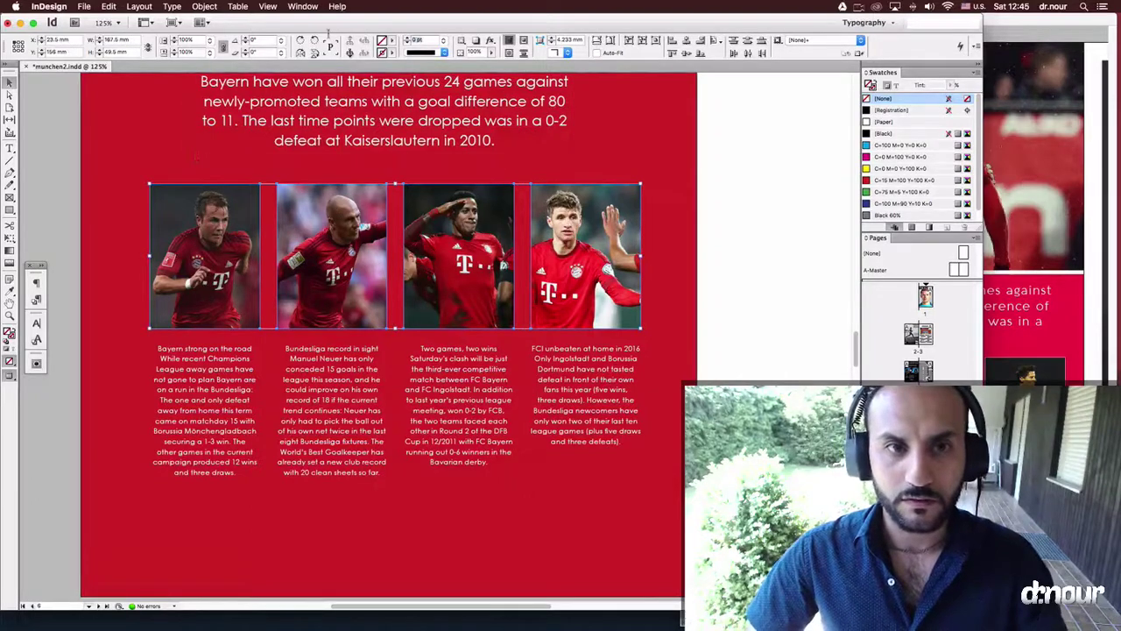
text(1)
key(Return)
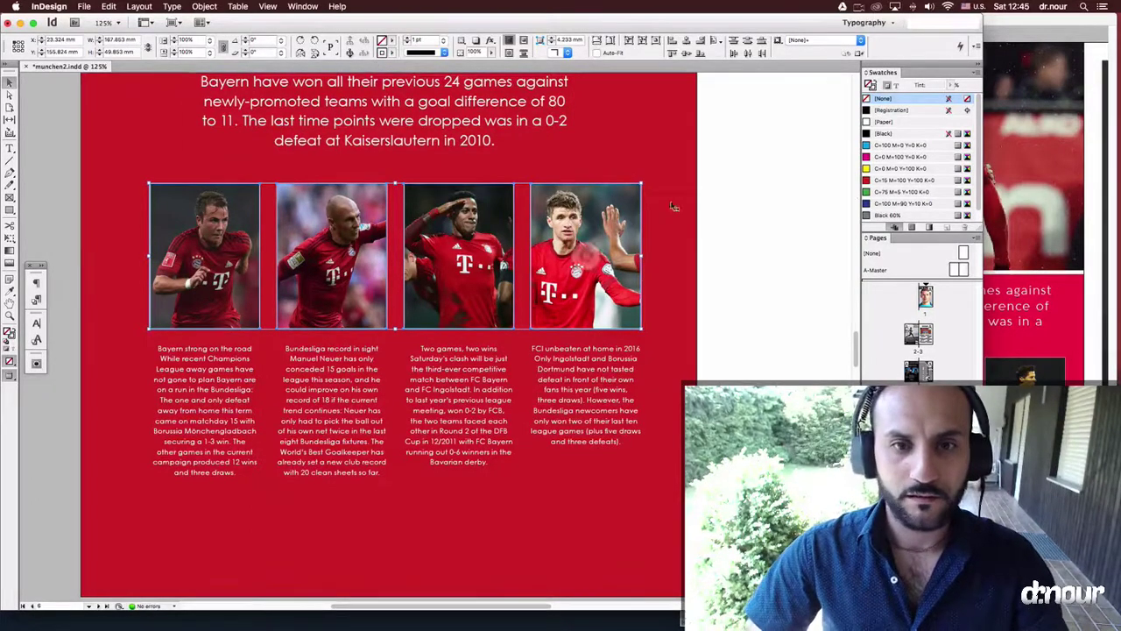
click(745, 225)
scroll(746, 225, left, 1)
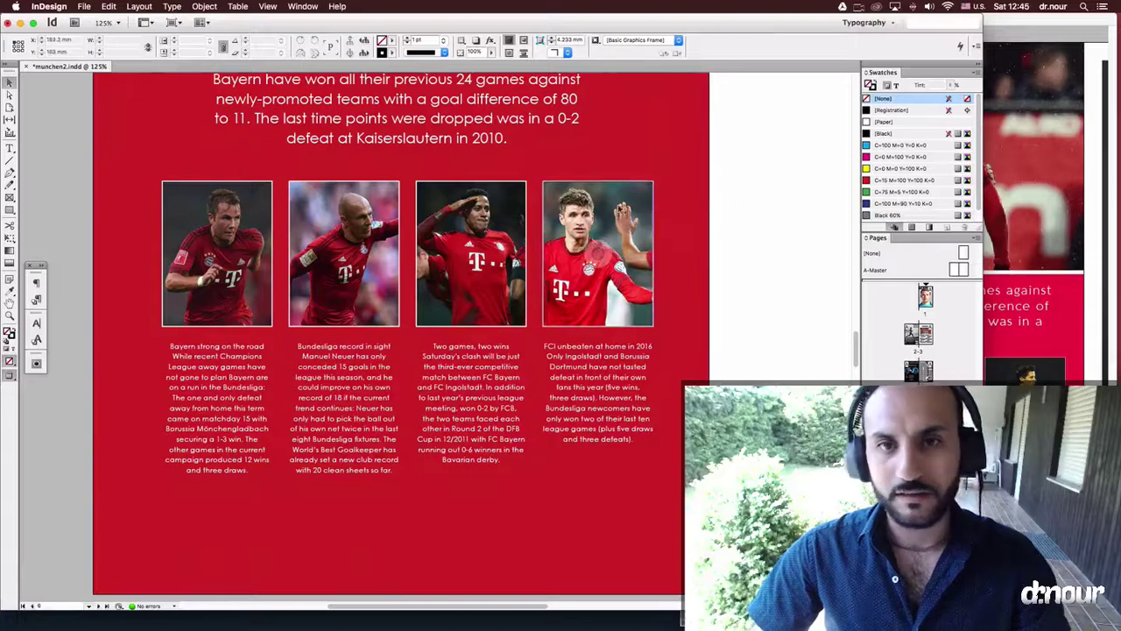
Reduce the stroke weight of the four player photo frames to a preset thinner than 1 pt
click(633, 200)
shift+click(509, 197)
shift+click(383, 194)
shift+click(265, 191)
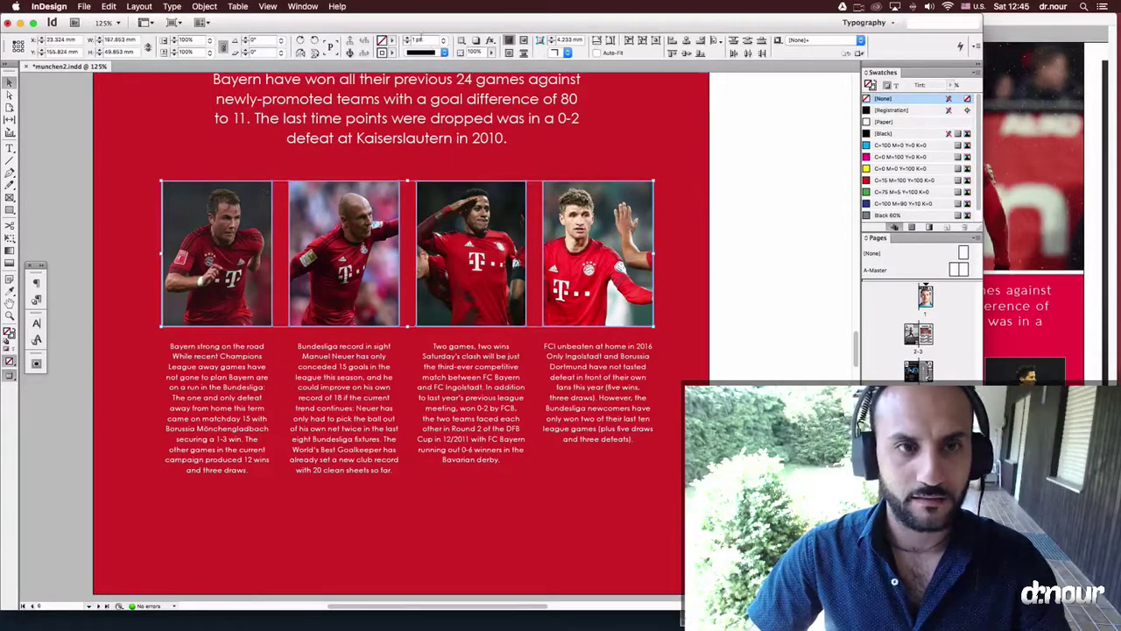
click(444, 41)
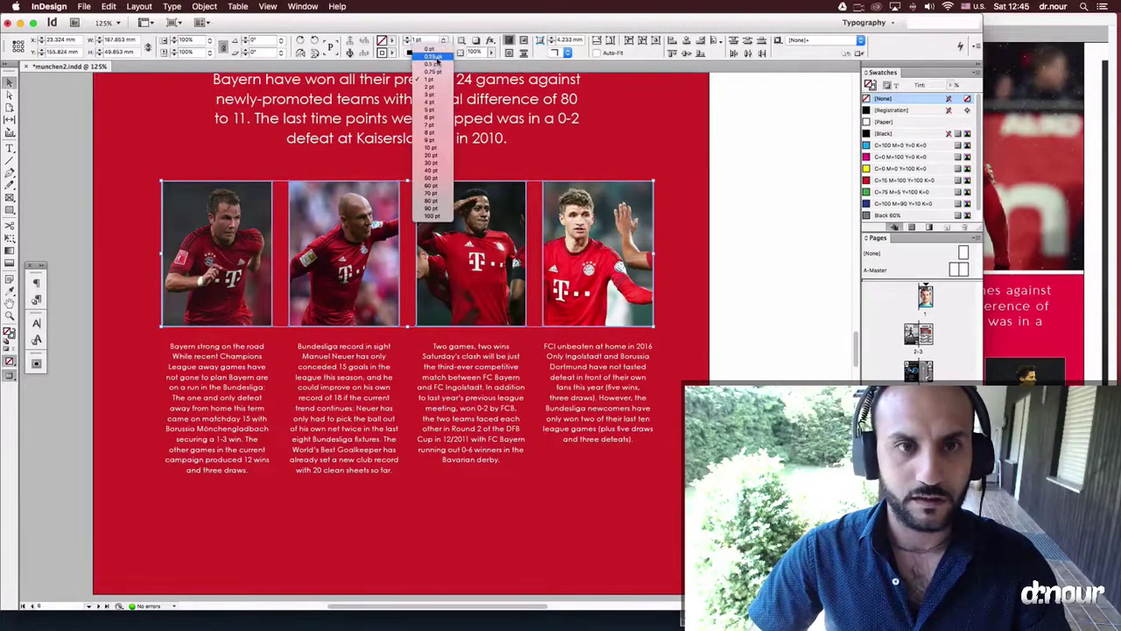
click(432, 61)
click(745, 225)
drag(745, 225, 744, 198)
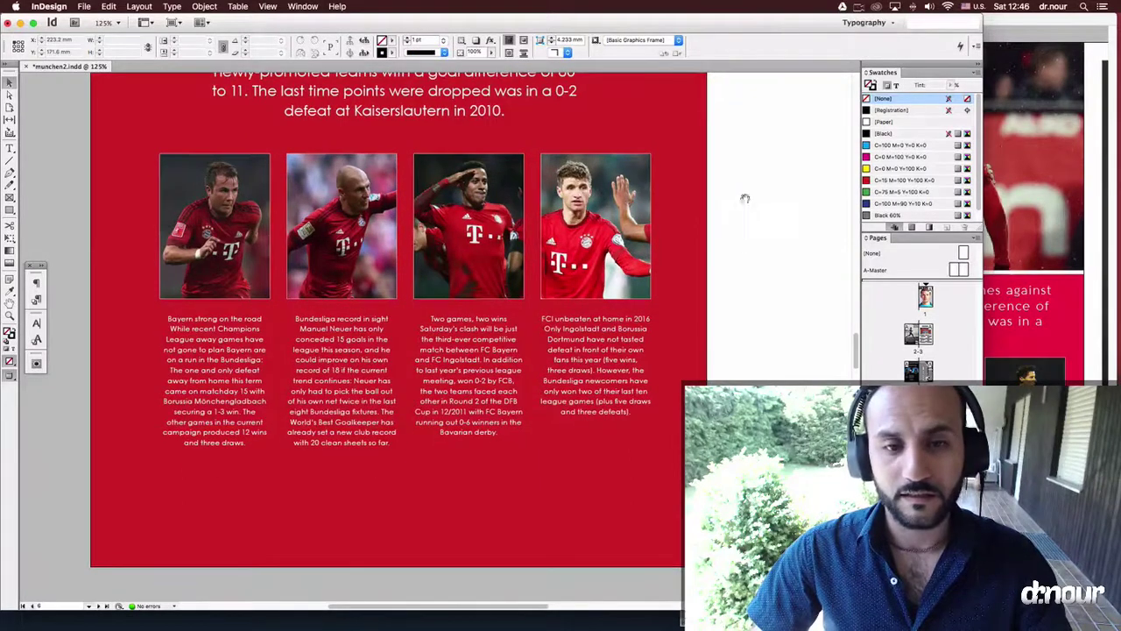
Try right-aligning the fourth news text and return it to centred
scroll(744, 198, down, 3)
key(w)
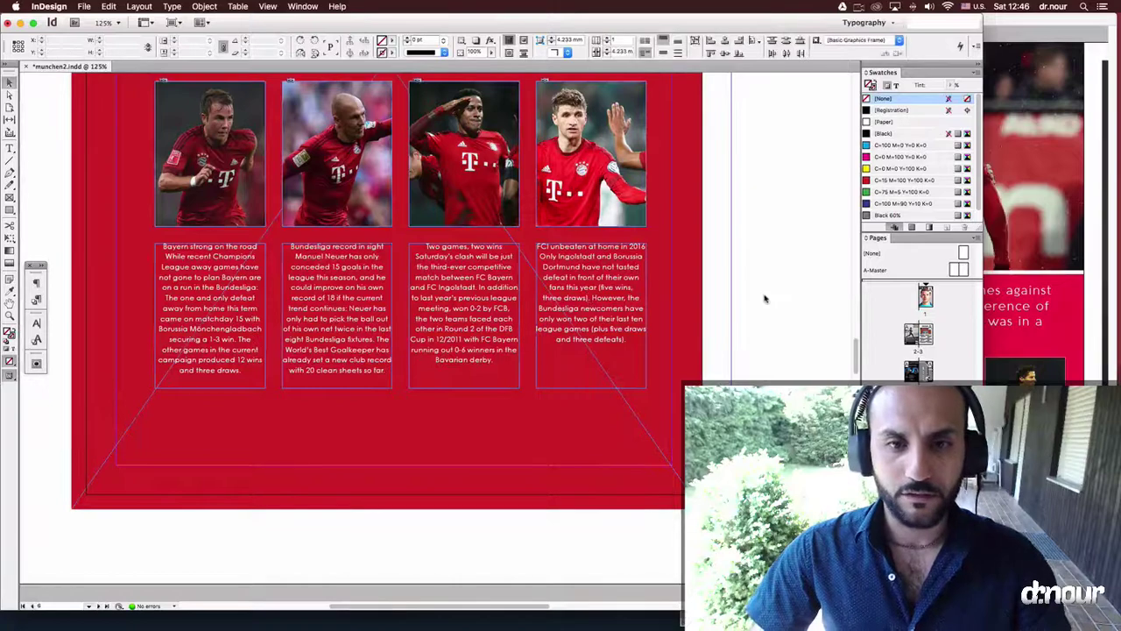
key(w)
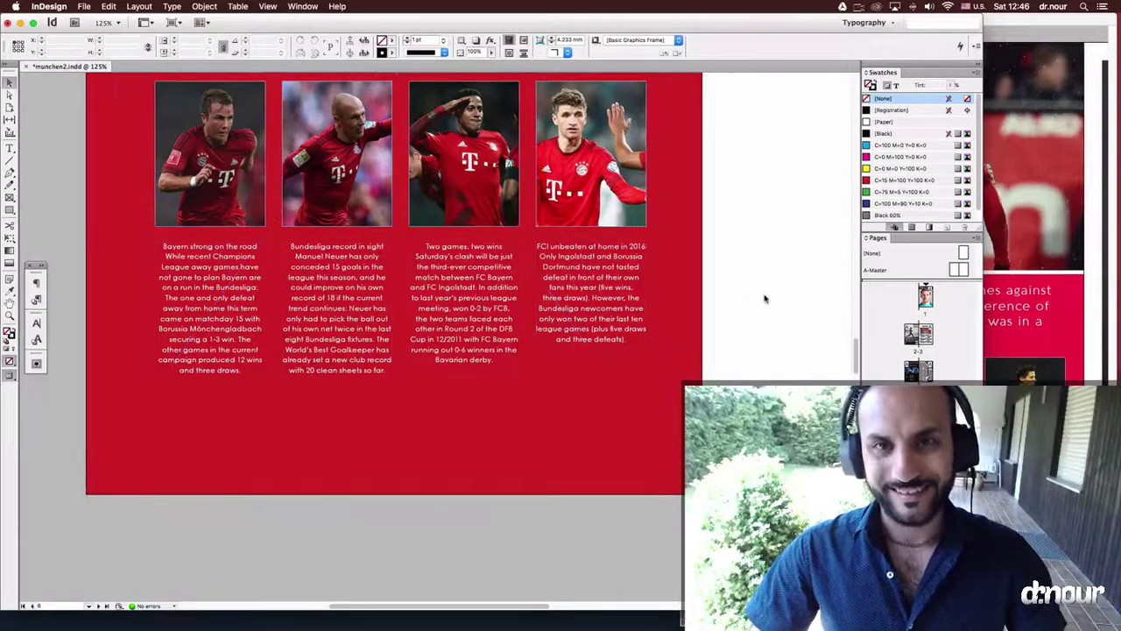
double_click(628, 295)
key(super+a)
key(super+shift+r)
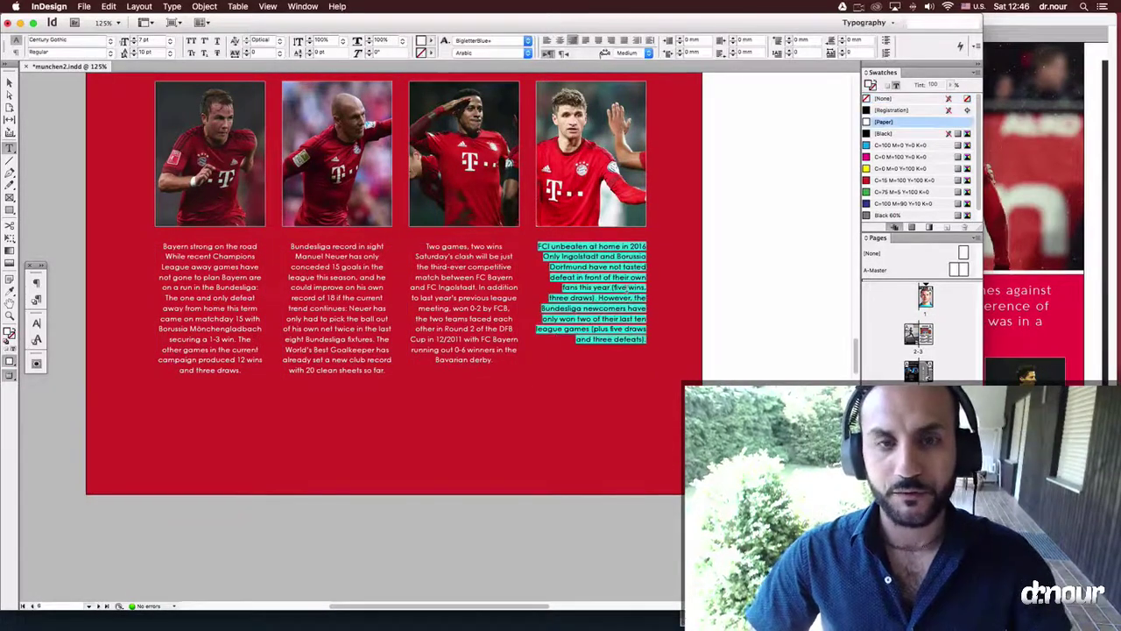
key(super+shift+c)
key(Escape)
Left-align the text in all four news frames
shift+click(466, 294)
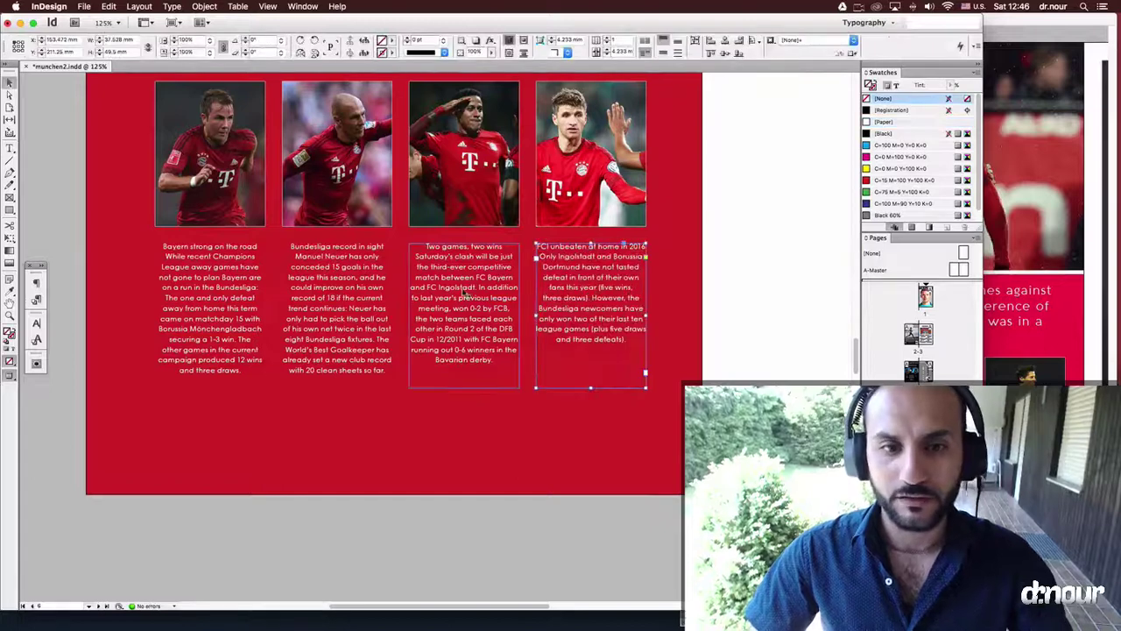
shift+click(340, 295)
shift+click(231, 298)
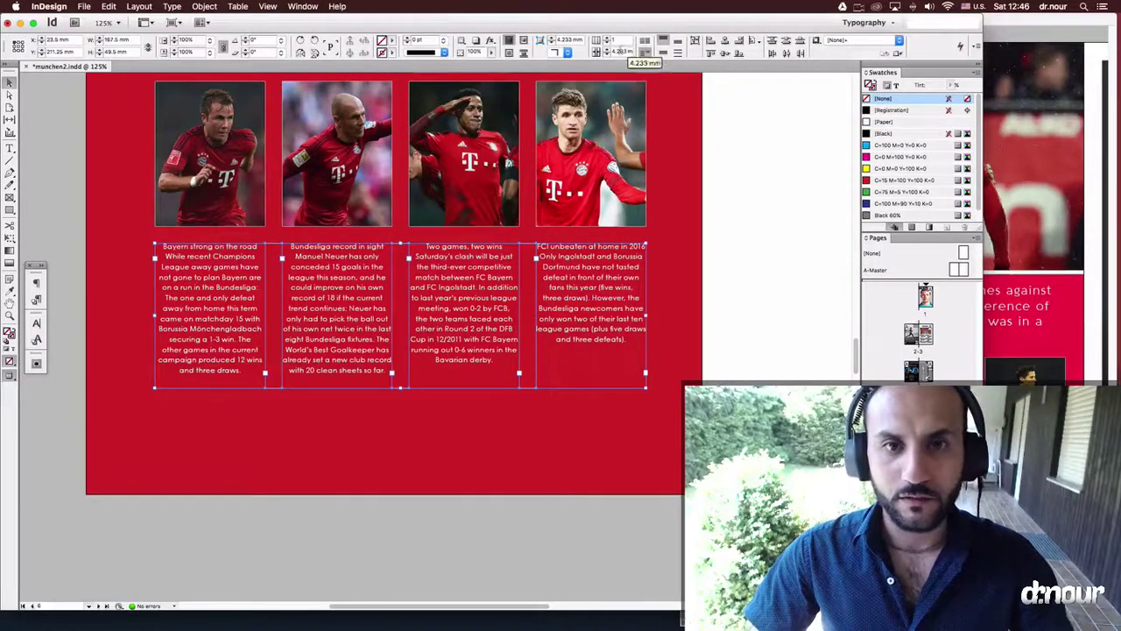
key(t)
click(546, 41)
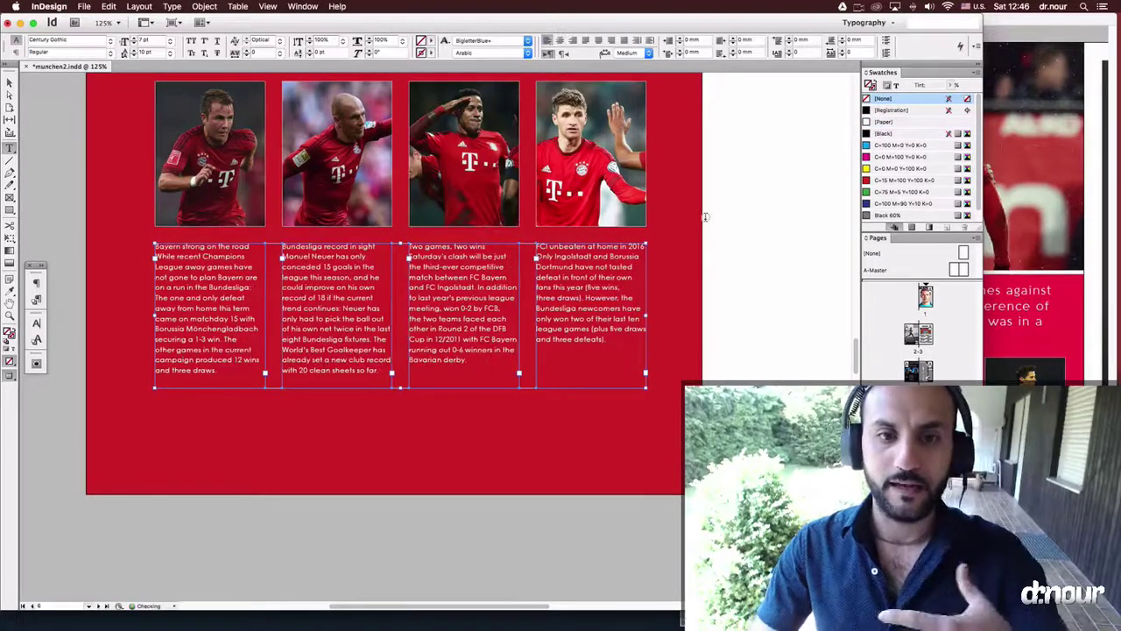
key(Escape)
click(733, 226)
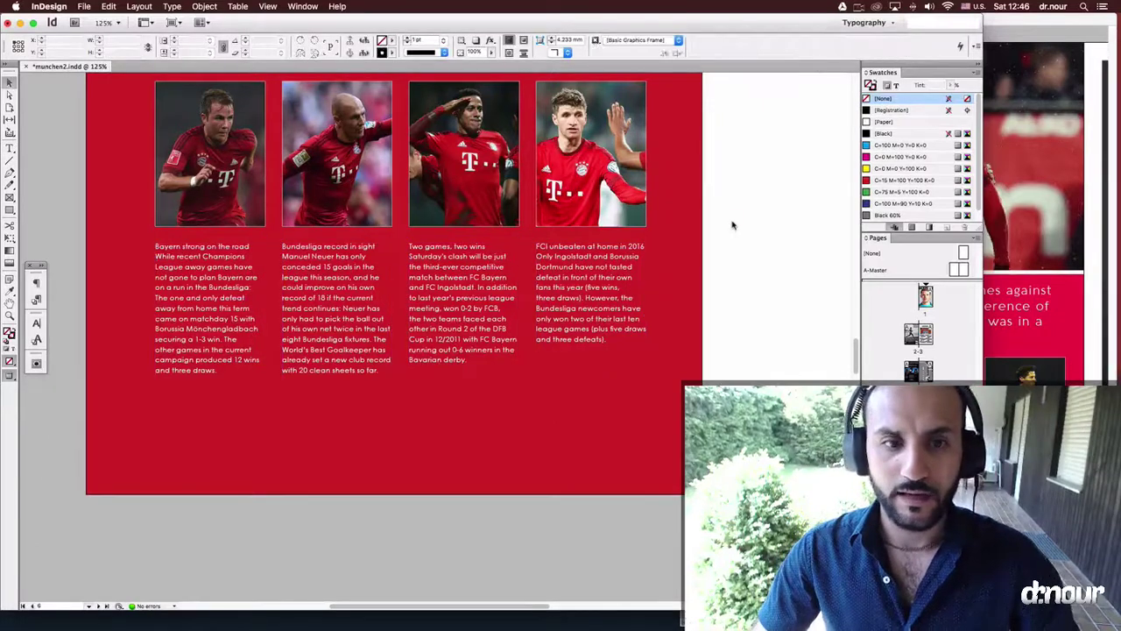
Set the leading of the text in all four news frames to 11 pt
click(596, 298)
shift+click(465, 298)
shift+click(337, 298)
shift+click(244, 299)
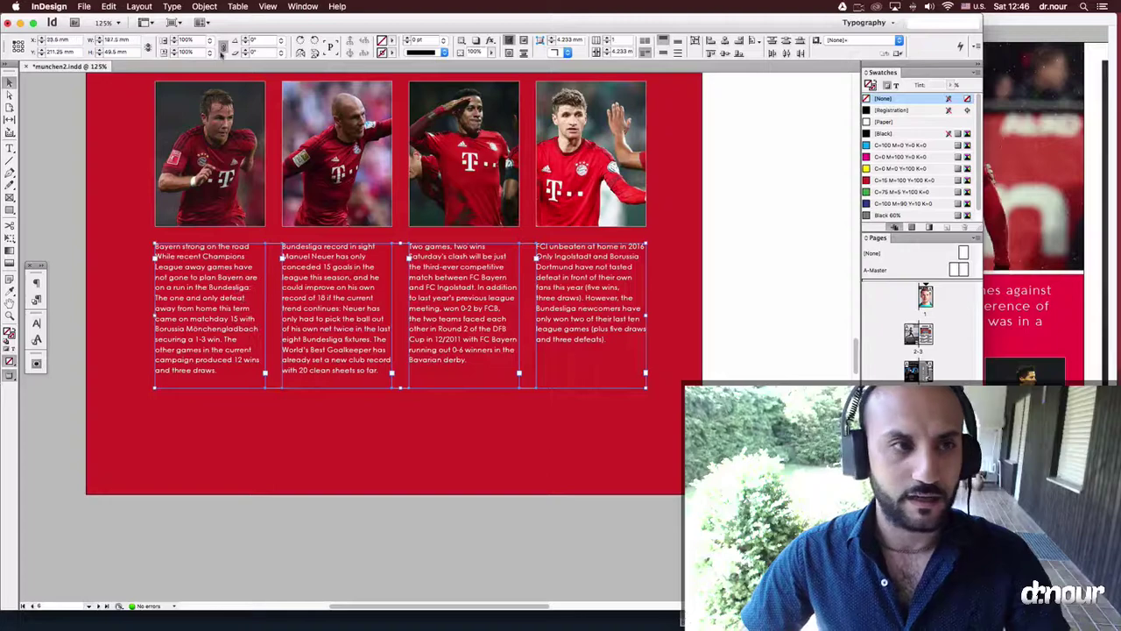
key(t)
key(Up)
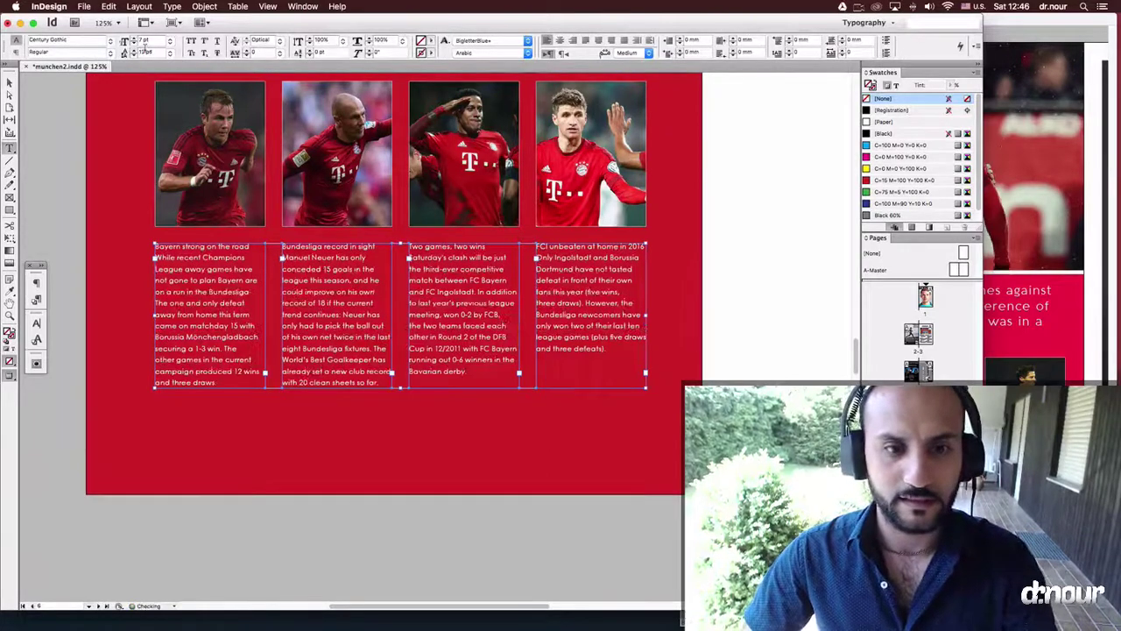
key(Up)
key(Down)
key(v)
click(702, 268)
Zoom out to 75% and compare the page with the reference layout munchen.indd
key(super+minus)
key(super+minus)
drag(701, 268, 629, 321)
click(1007, 210)
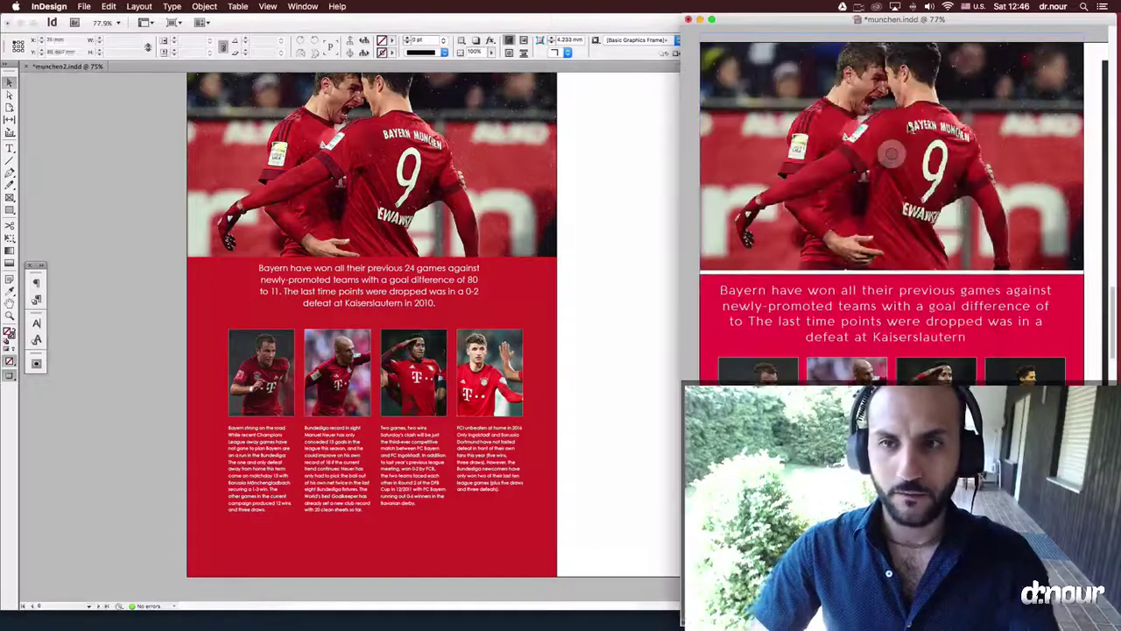
Move the intro text, player photos and news texts lower in the red area to open space below the top photo
click(613, 272)
scroll(618, 237, down, 5)
scroll(623, 224, up, 6)
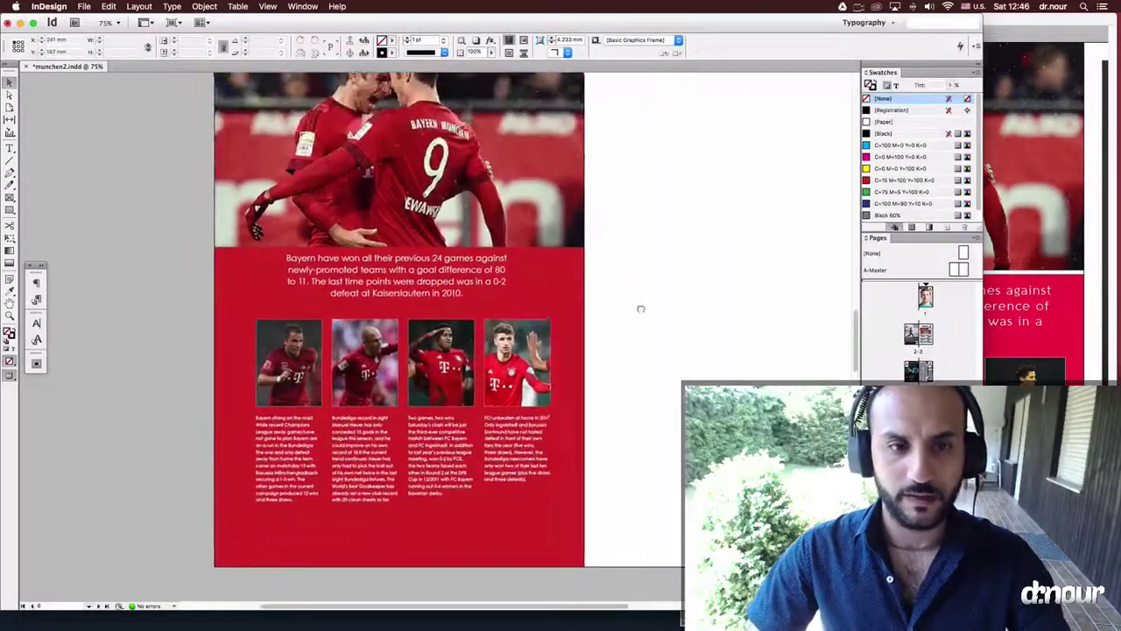
scroll(631, 336, down, 1)
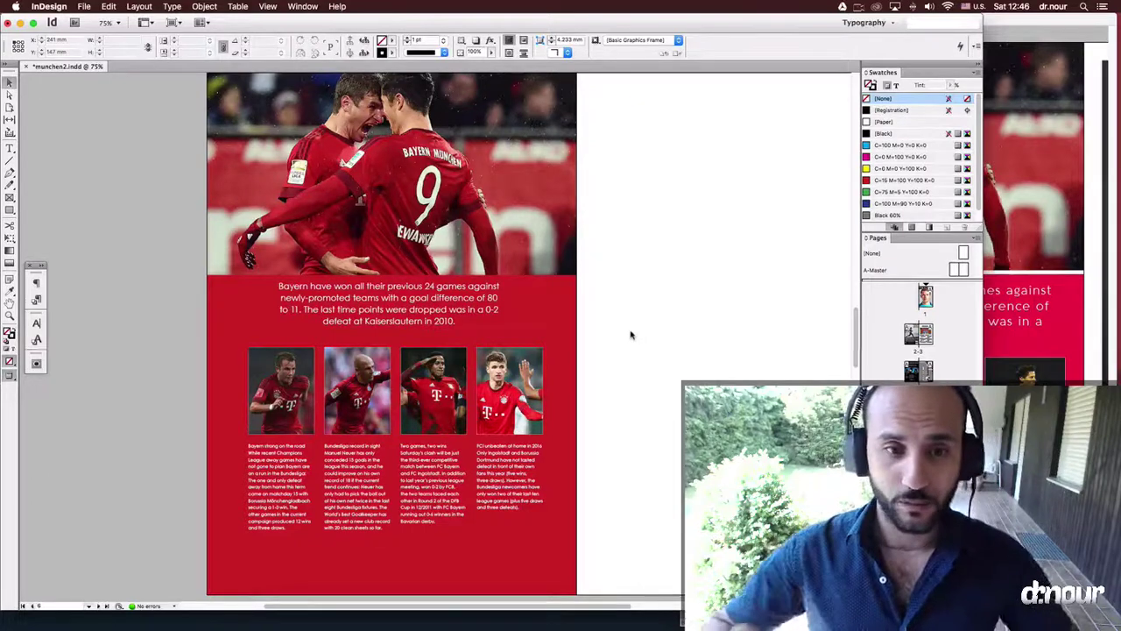
drag(631, 330, 350, 517)
shift+click(320, 508)
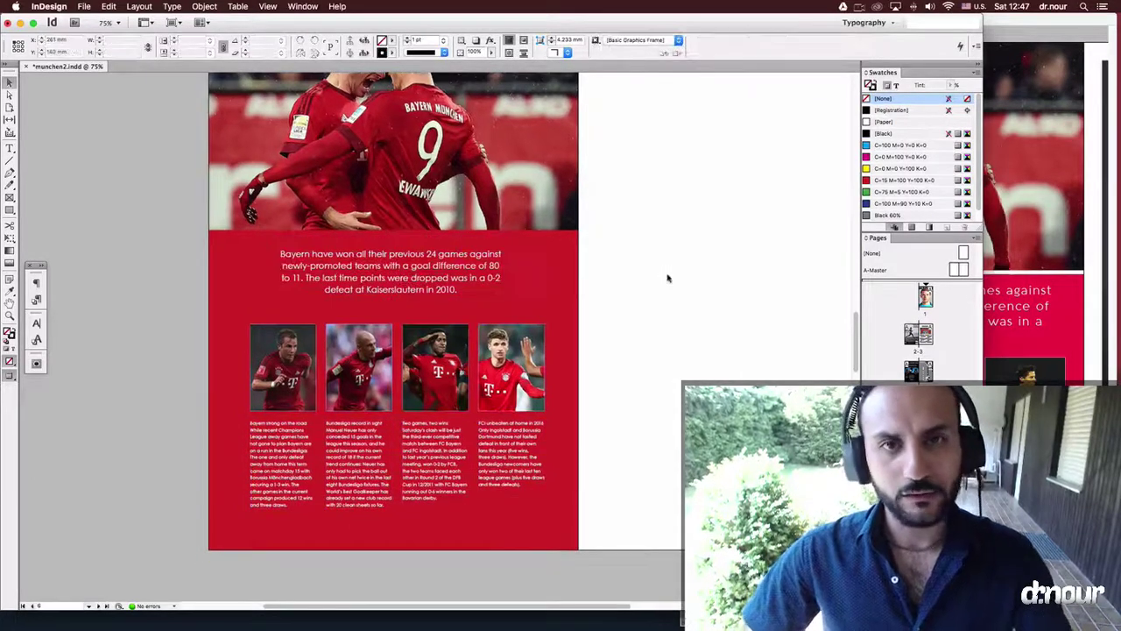
Put a white letter B in a separate text frame on the pasteboard and set its font to Aquawax
key(t)
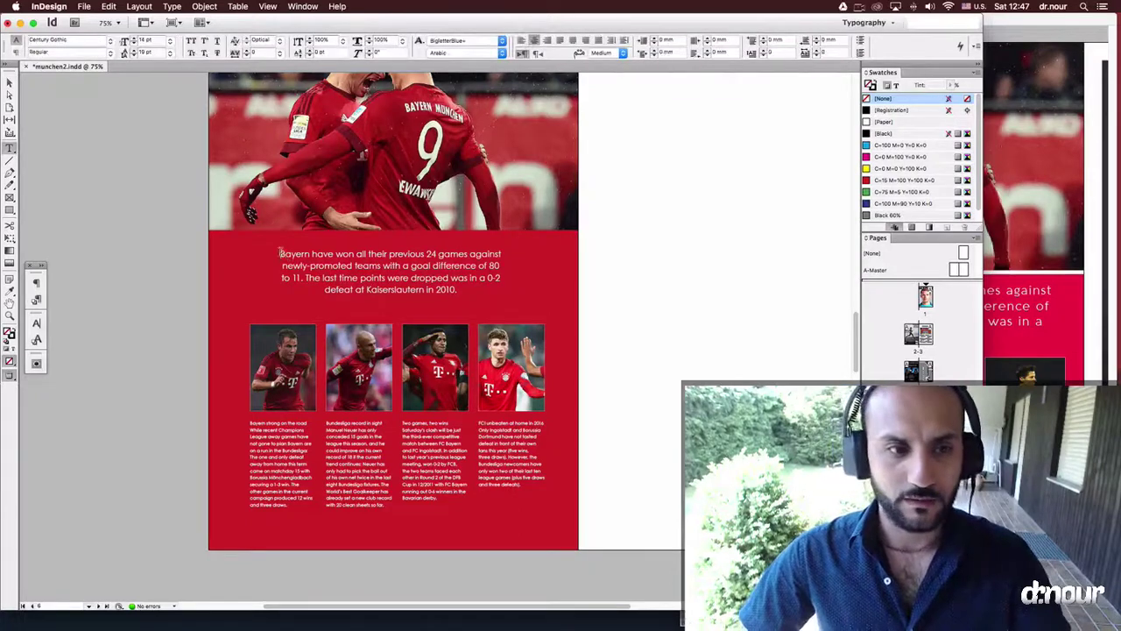
click(281, 254)
key(Escape)
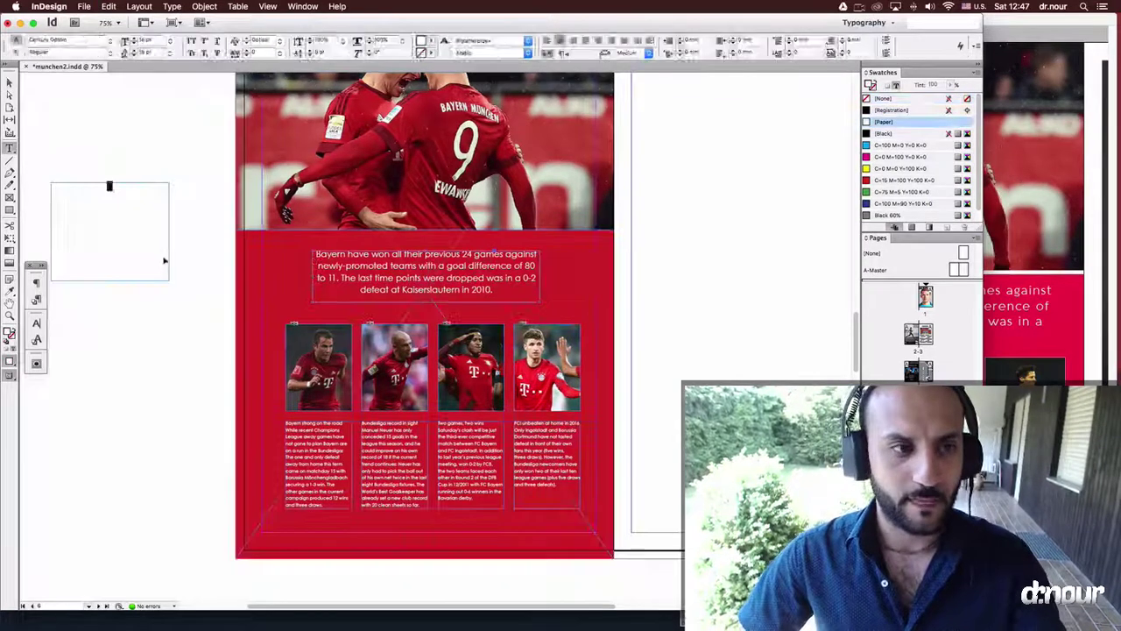
key(Escape)
double_click(131, 215)
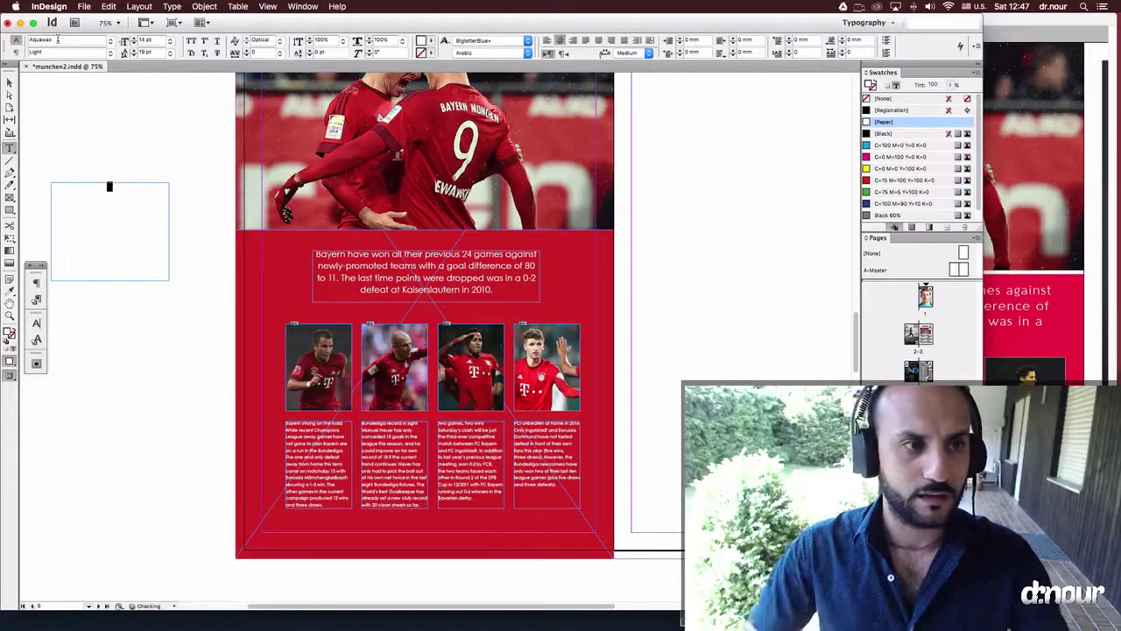
key(Escape)
Set the letter B in Aquawax Medium, enlarge it and place it across the photo's lower edge at the intro's start
drag(127, 205, 359, 191)
key(e)
key(alt+super+c)
key(super+z)
key(super+z)
key(t)
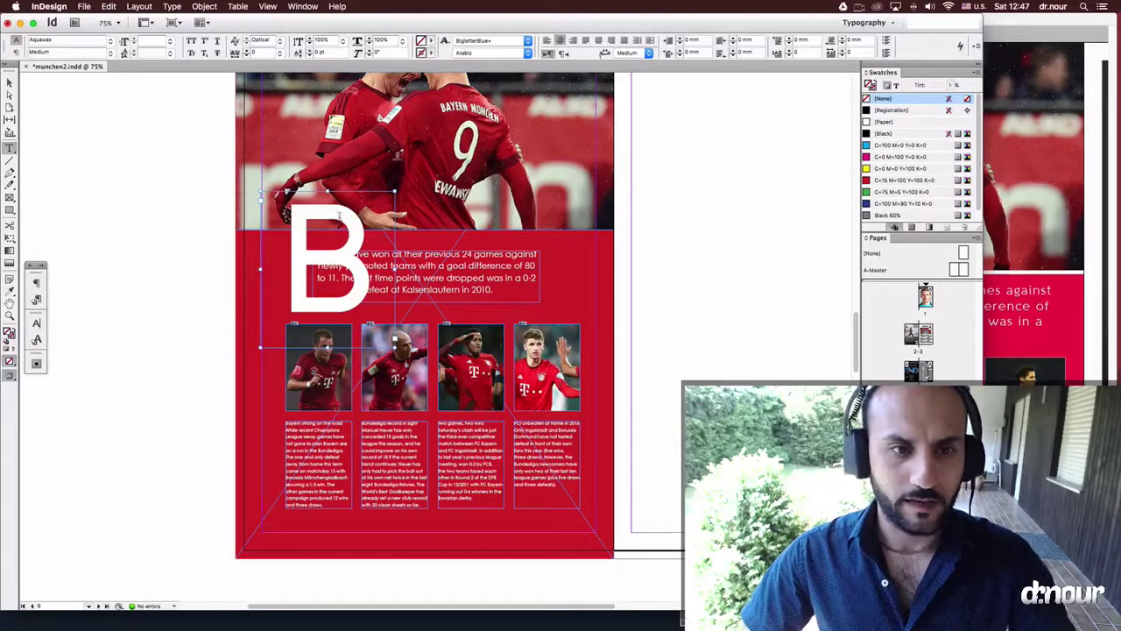
key(Escape)
key(w)
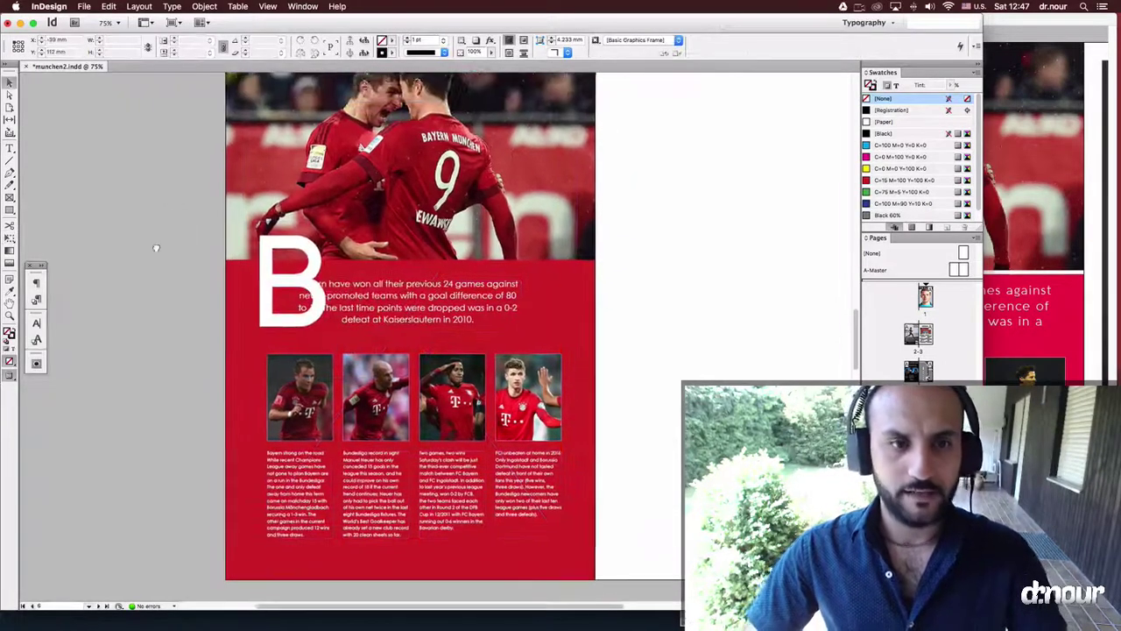
Shift the intro text frame right of the large B and left-align its text
drag(156, 247, 155, 240)
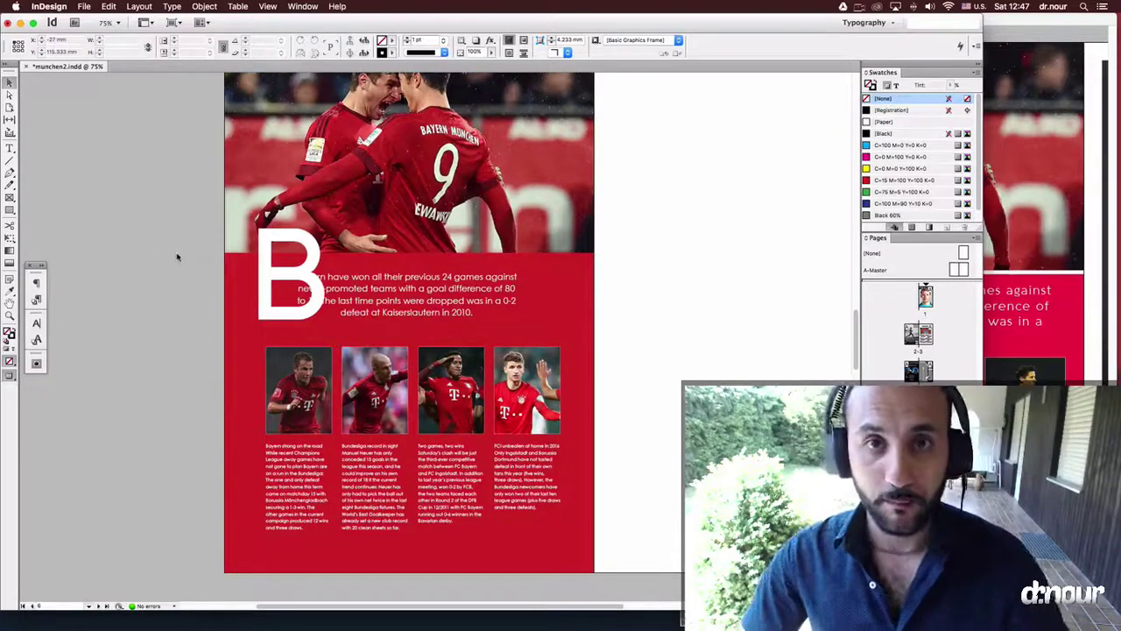
scroll(626, 237, up, 1)
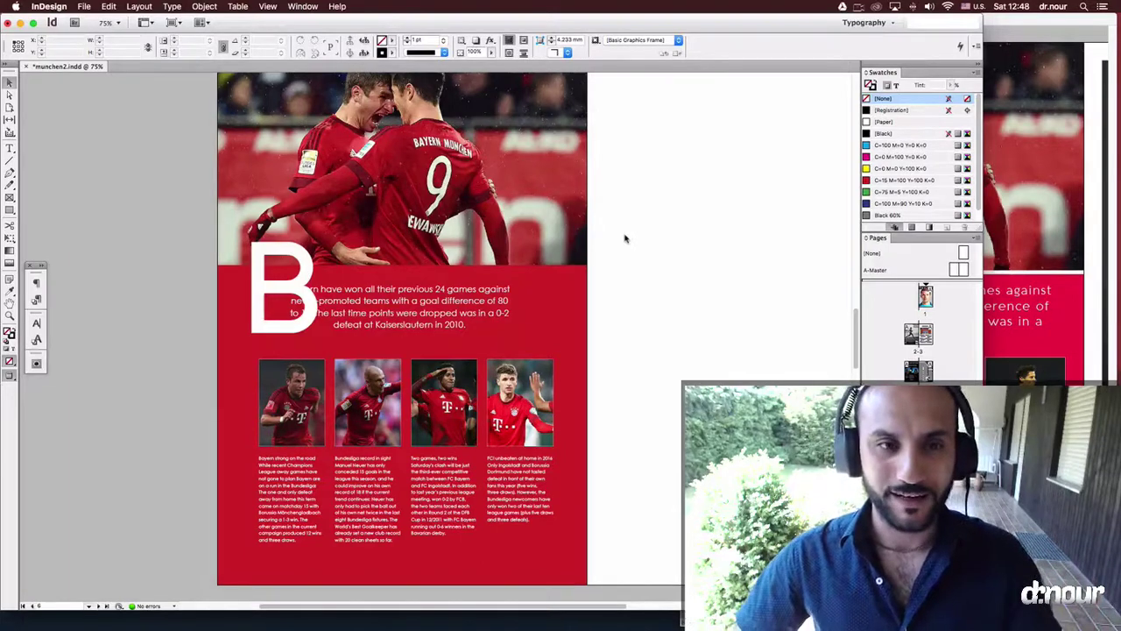
scroll(613, 237, up, 2)
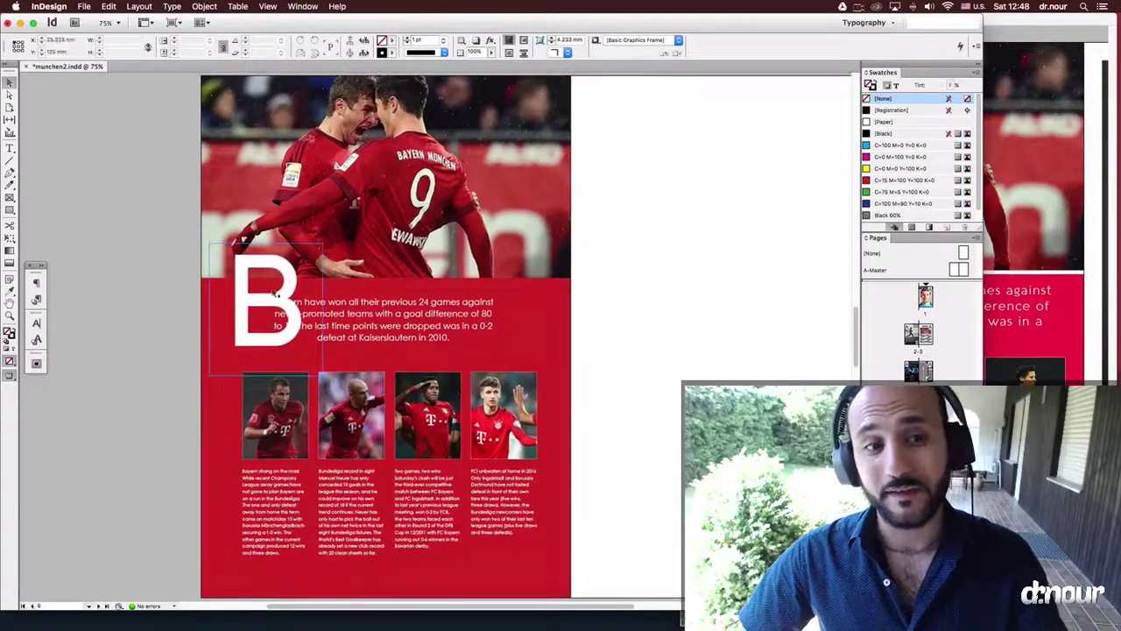
click(363, 308)
key(shift+Right)
key(shift+Right)
key(shift+Right)
key(shift+Right)
key(shift+Right)
key(shift+Right)
key(shift+Right)
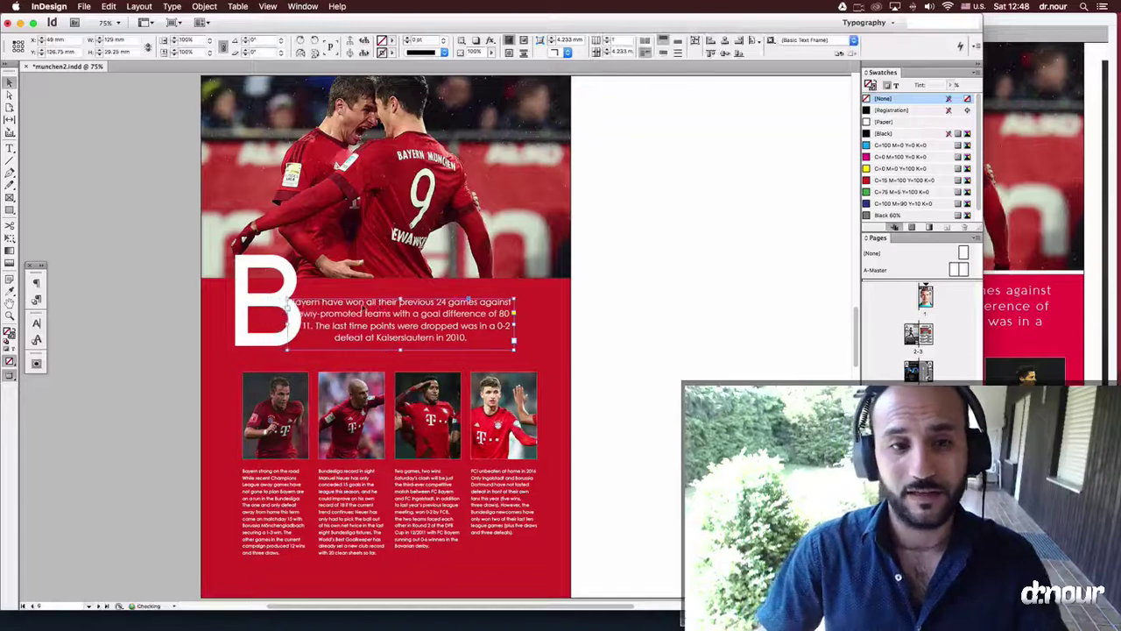
key(shift+Right)
double_click(363, 307)
key(super+shift+l)
key(Escape)
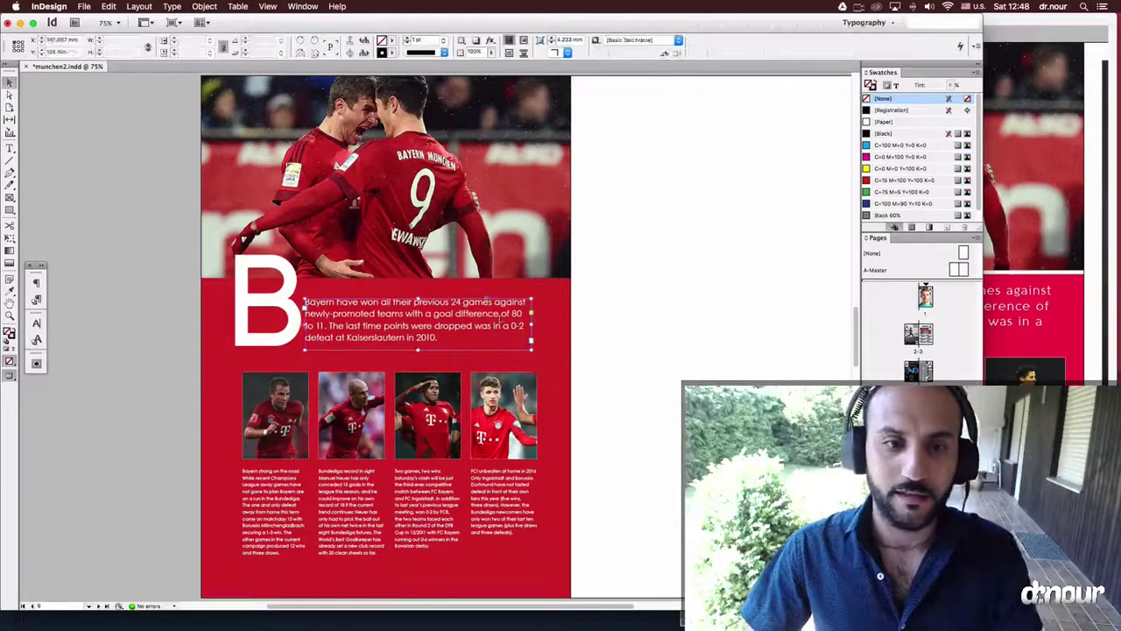
key(shift+Right)
Nudge the large B to the right and scale it up slightly
drag(591, 313, 610, 297)
click(611, 298)
drag(285, 289, 297, 289)
drag(347, 224, 360, 210)
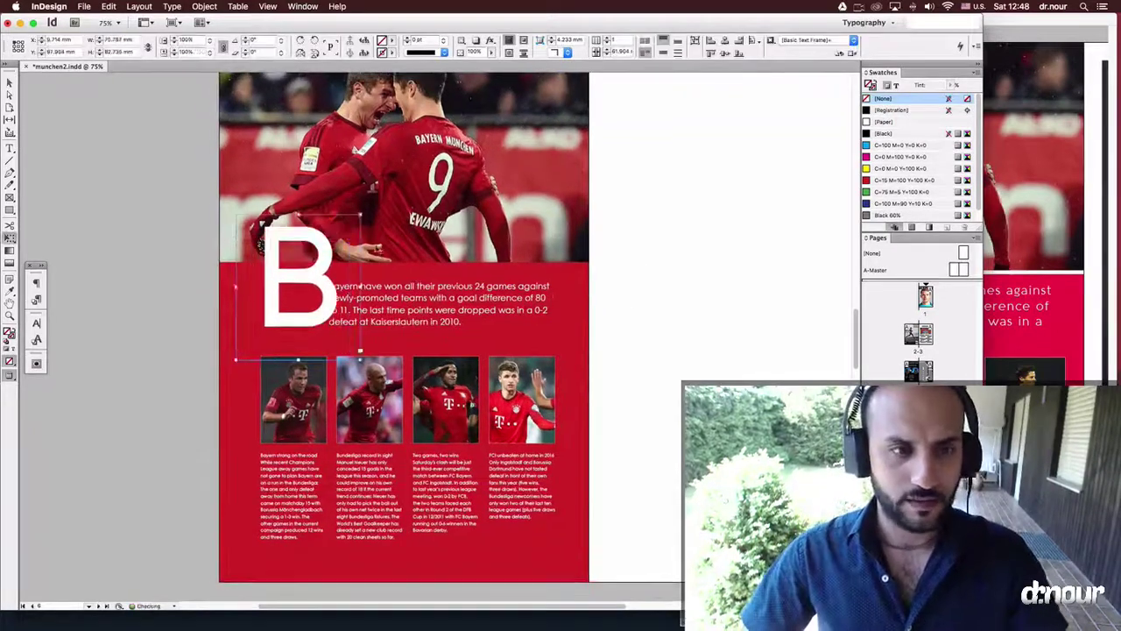
drag(635, 296, 633, 310)
click(633, 309)
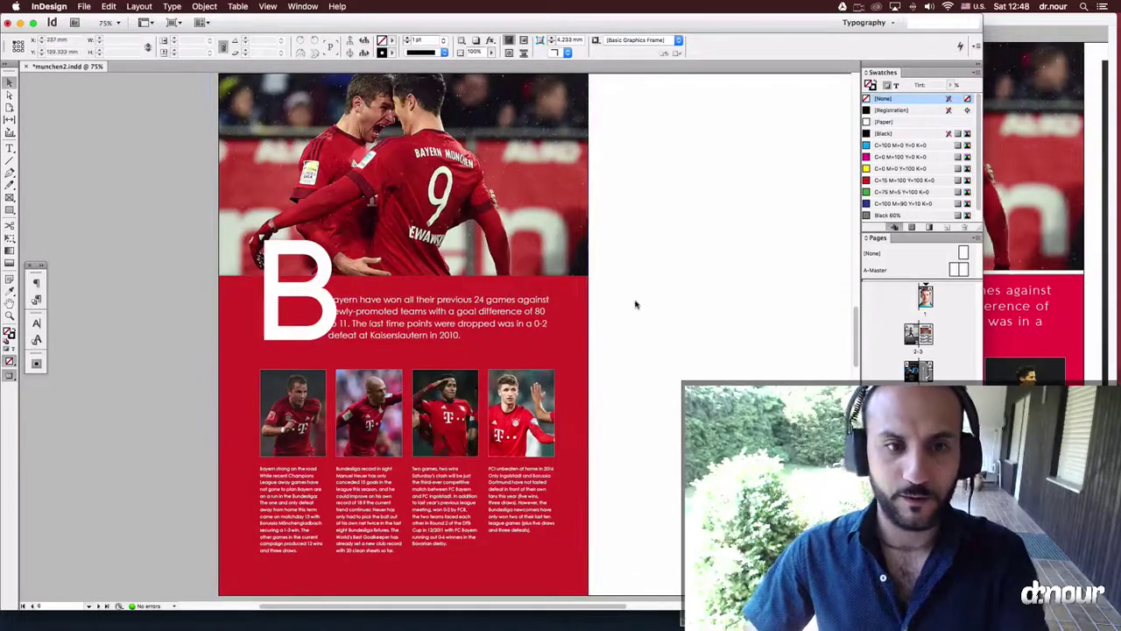
Draw a 210 by 2 mm strip along the photo's lower edge and fill it with Paper, without a stroke
key(m)
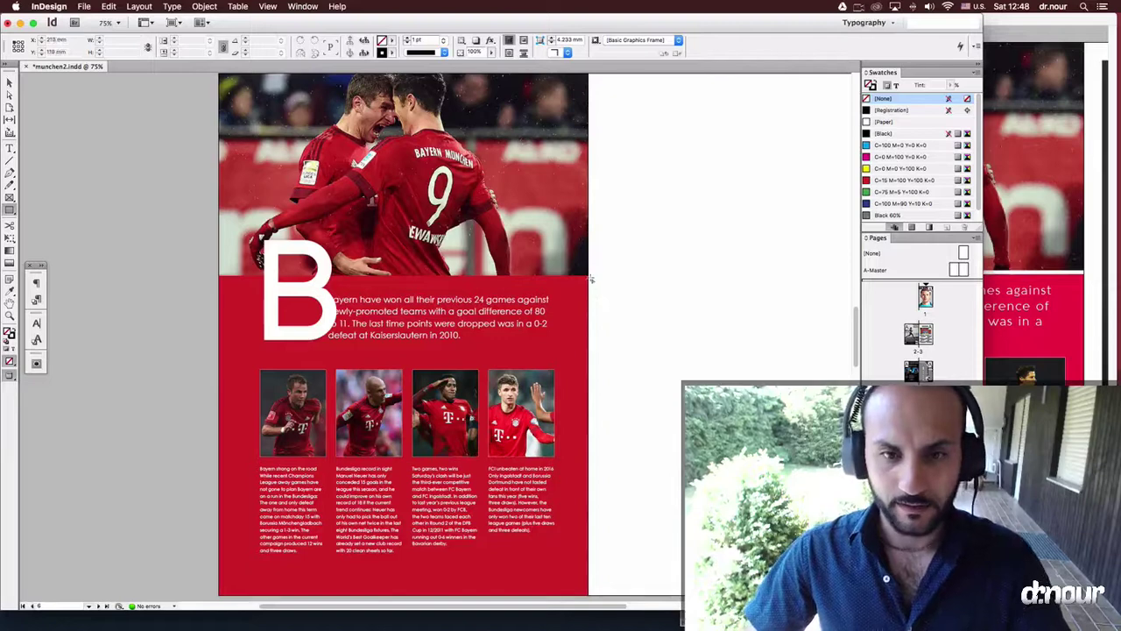
drag(589, 274, 220, 276)
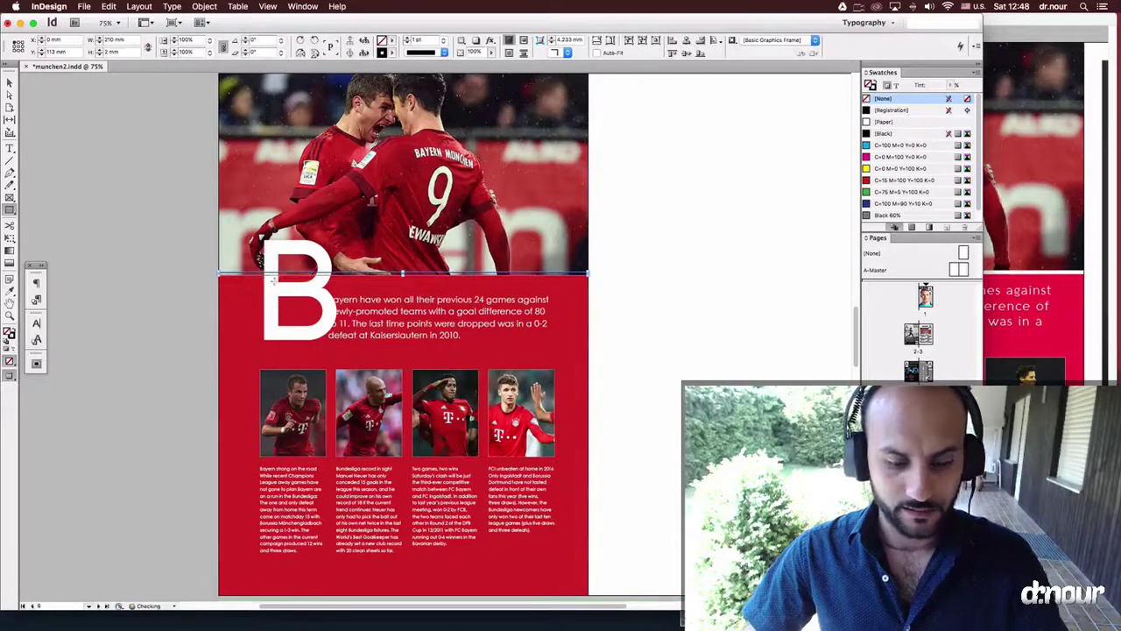
key(shift+x)
key(v)
click(882, 122)
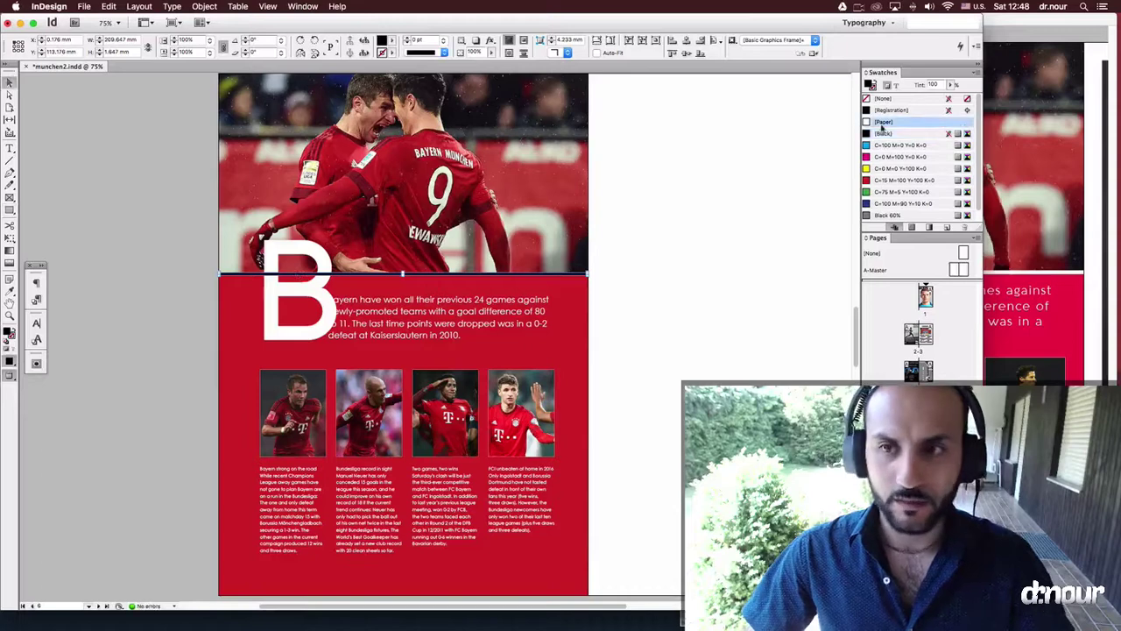
click(658, 238)
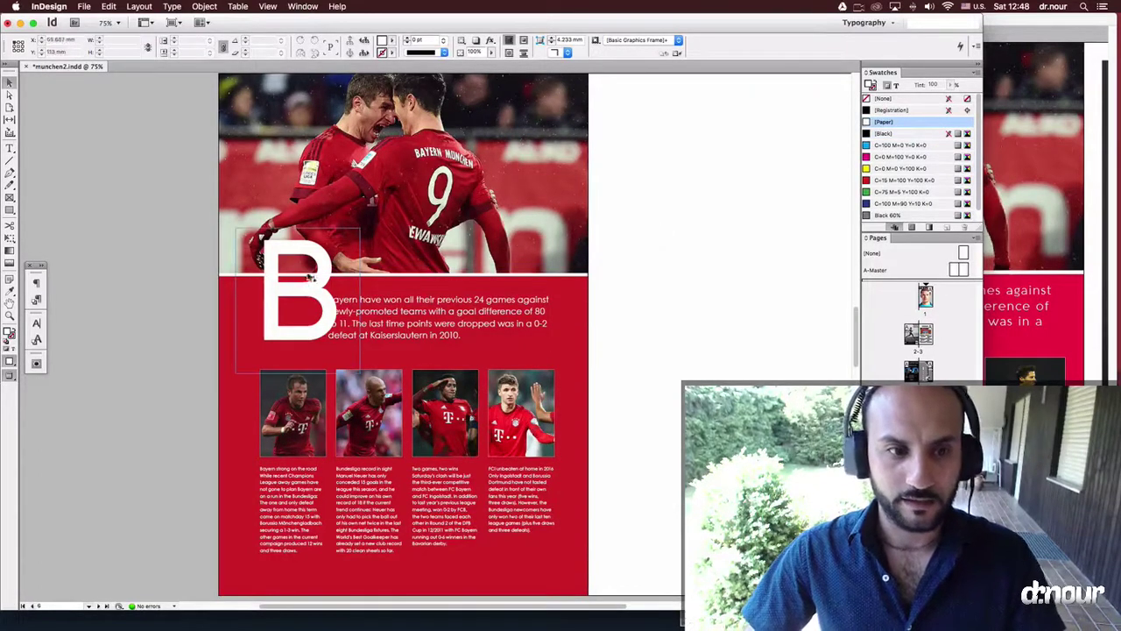
Split the white strip into segments on either side of the B, starting the left one at -5 mm
drag(193, 238, 382, 327)
mouse_move(135, 305)
mouse_down()
mouse_move(599, 306)
mouse_move(152, 309)
mouse_up()
key(super+minus)
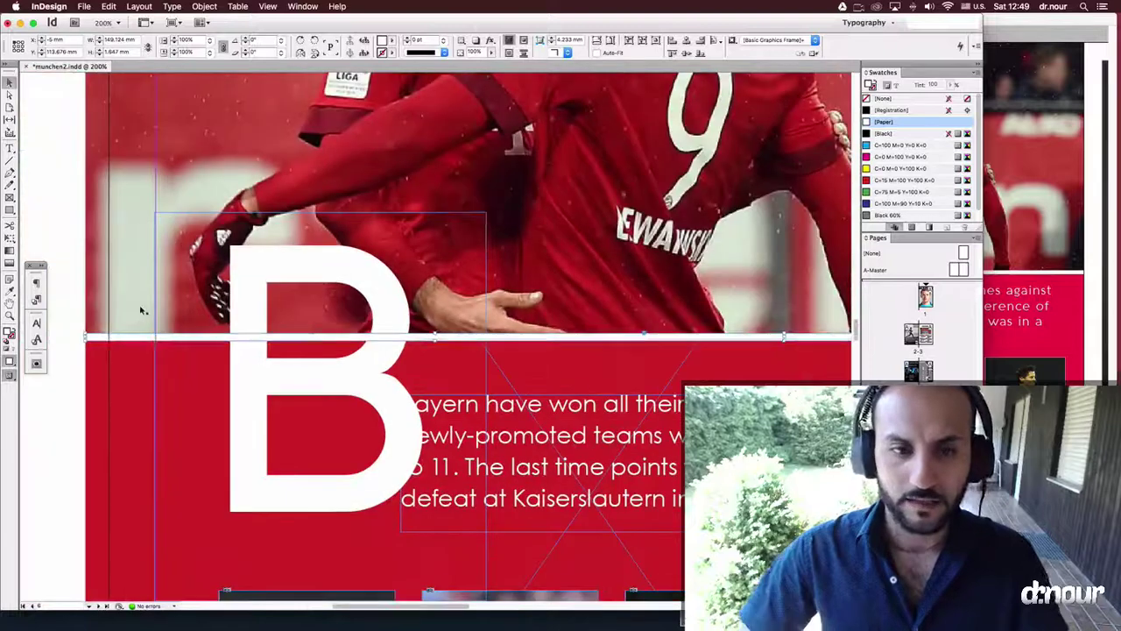
drag(612, 347, 506, 301)
key(super+minus)
key(super+minus)
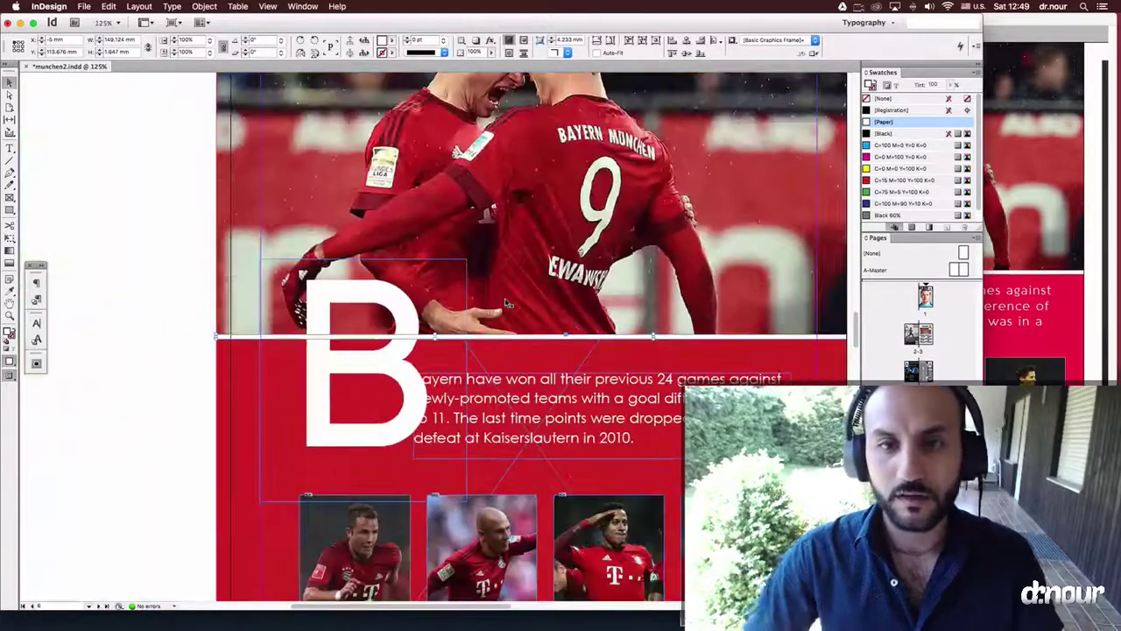
scroll(532, 205, right, 1)
key(super+equal)
key(super+equal)
drag(784, 336, 230, 338)
key(w)
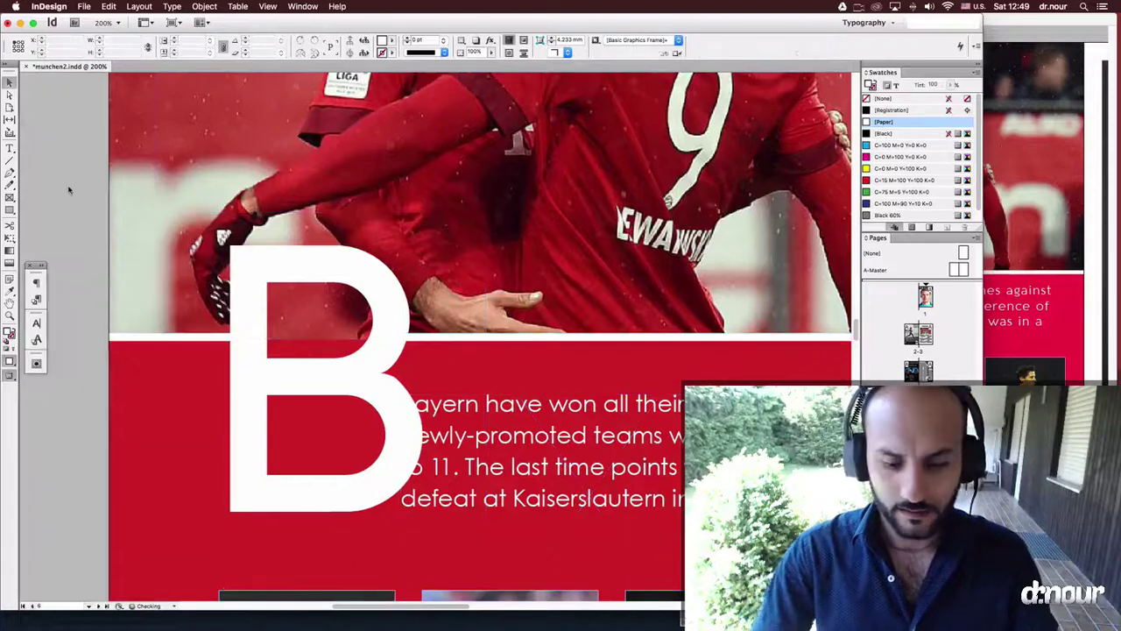
key(super+1)
key(super+minus)
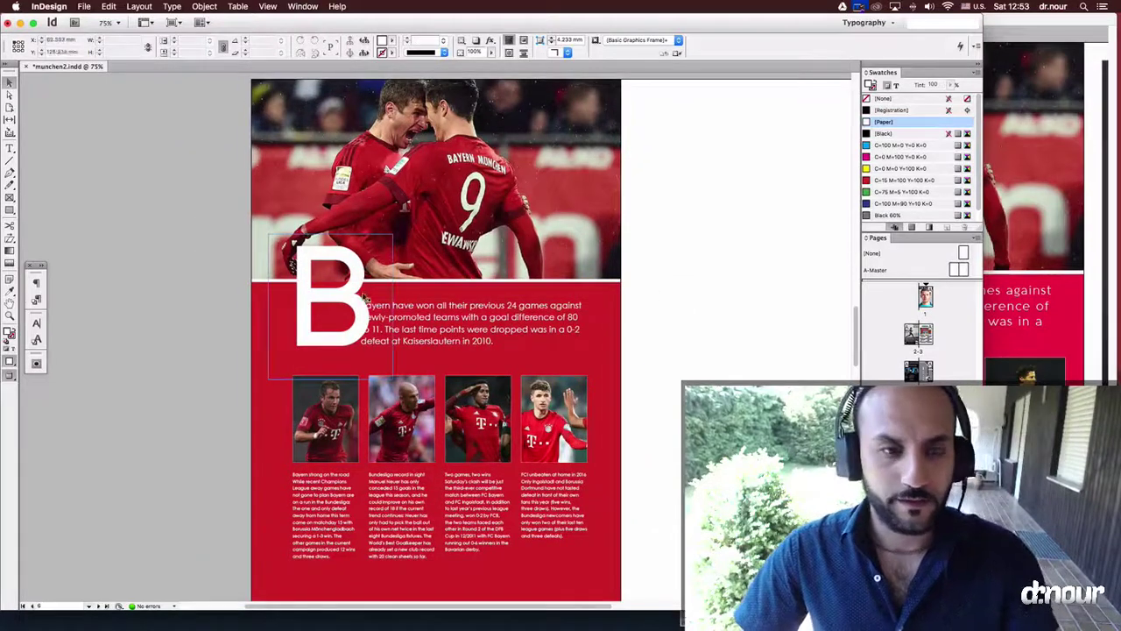
Widen the text frame of the large B and replace its text with "news"
click(308, 305)
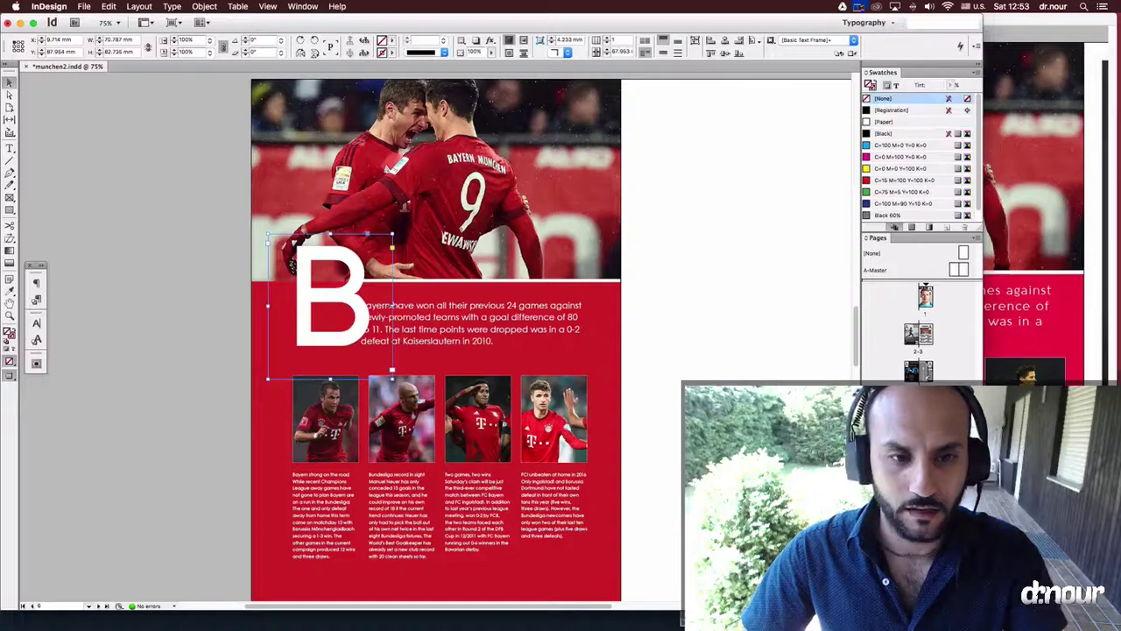
drag(392, 306, 530, 306)
double_click(399, 302)
key(super+a)
text(news)
key(Escape)
Reduce the "news" title to 110 pt and move it so that it sits on the photo's lower edge
key(t)
click(158, 41)
key(shift+Down)
key(shift+Down)
key(shift+Down)
key(shift+Down)
key(shift+Down)
key(shift+Down)
key(shift+Down)
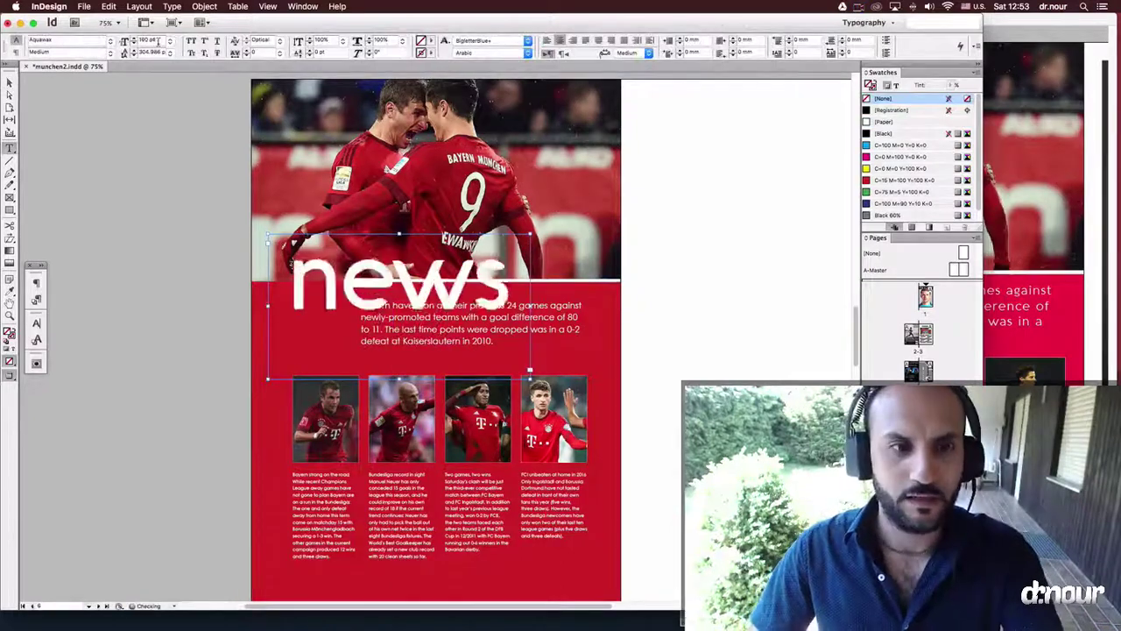
key(shift+Down)
key(shift+Down)
key(shift+Down)
key(shift+Down)
key(shift+Down)
drag(394, 274, 365, 264)
Stretch the white strip's left end beneath the "news" title out to the page's left bleed edge
click(534, 281)
key(w)
key(z)
drag(240, 224, 425, 362)
key(e)
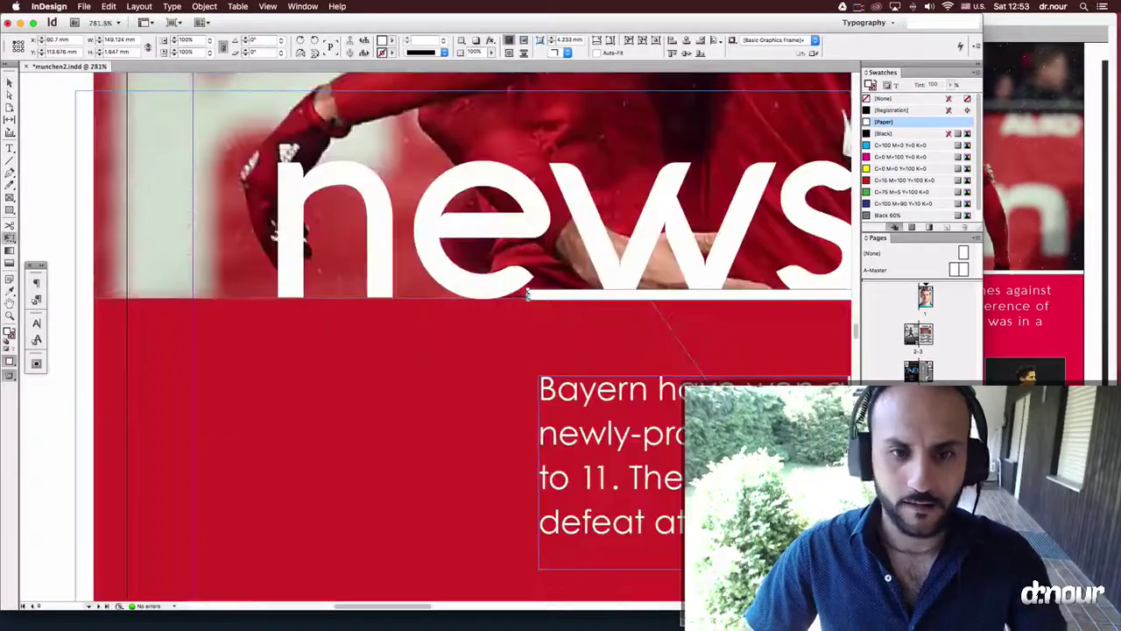
key(v)
drag(528, 295, 94, 298)
key(super+minus)
key(super+minus)
key(super+minus)
key(super+minus)
click(187, 248)
key(w)
drag(187, 248, 148, 240)
key(super+minus)
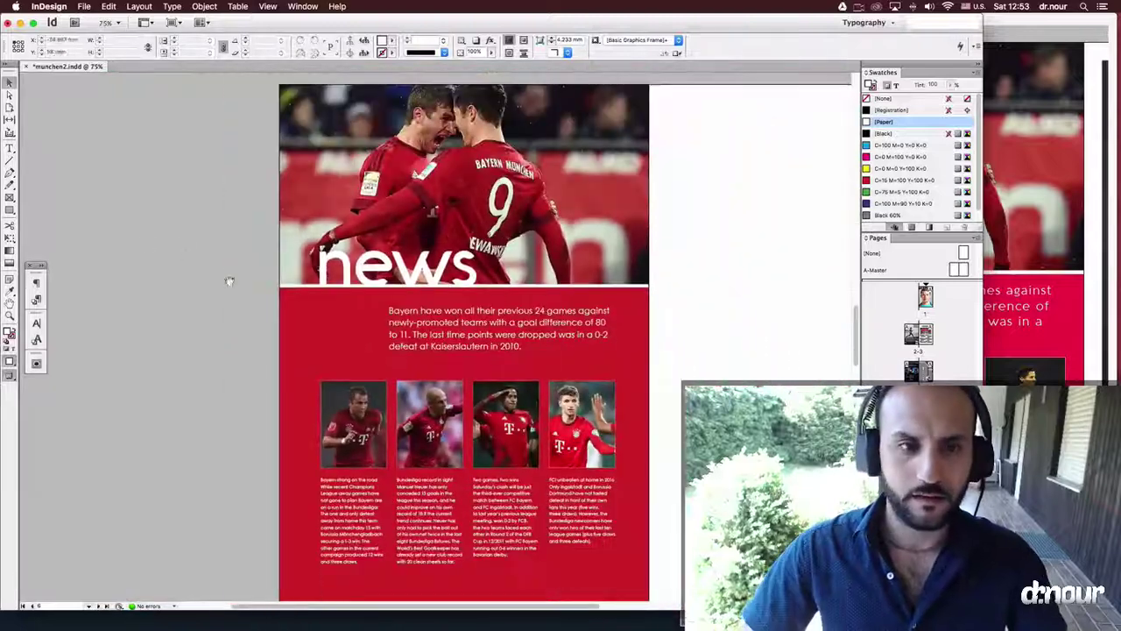
mouse_move(229, 281)
mouse_down()
mouse_move(222, 268)
mouse_move(221, 291)
mouse_up()
Format the "news" title as All Caps in Aquawax Black with -60 tracking and scale it to about 95 pt above the strip
double_click(294, 253)
key(super+a)
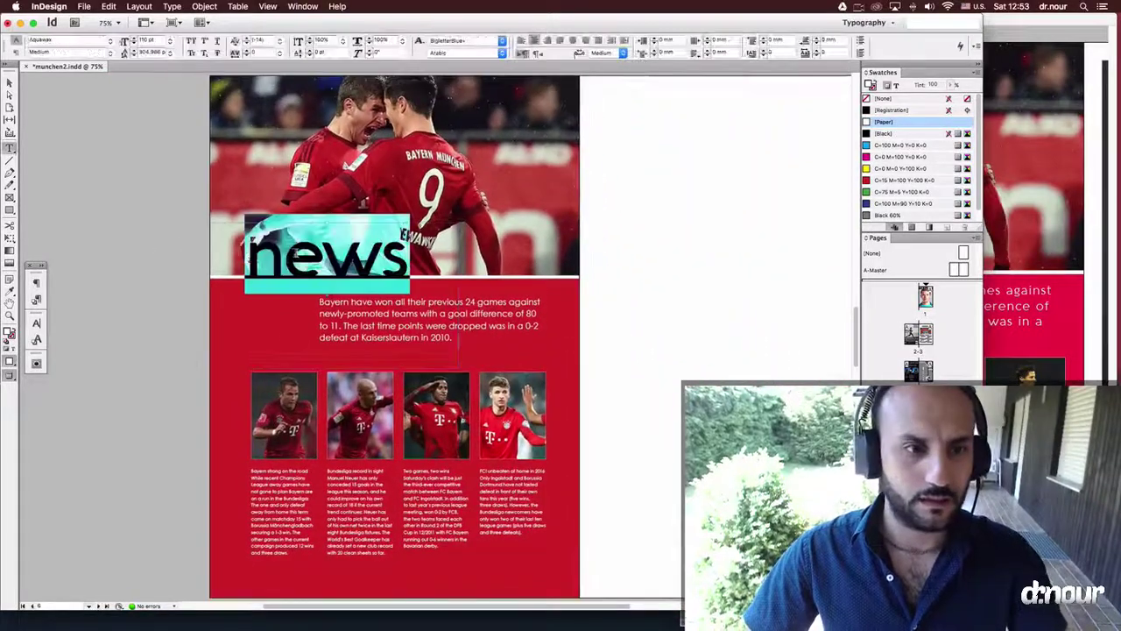
key(Escape)
click(37, 322)
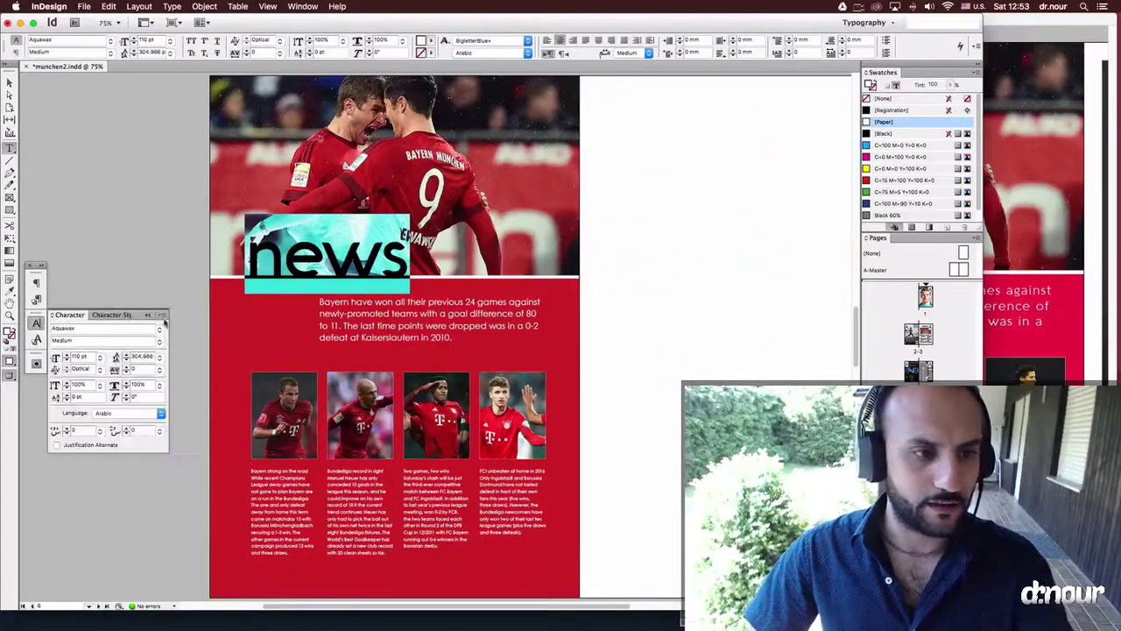
click(161, 314)
click(250, 347)
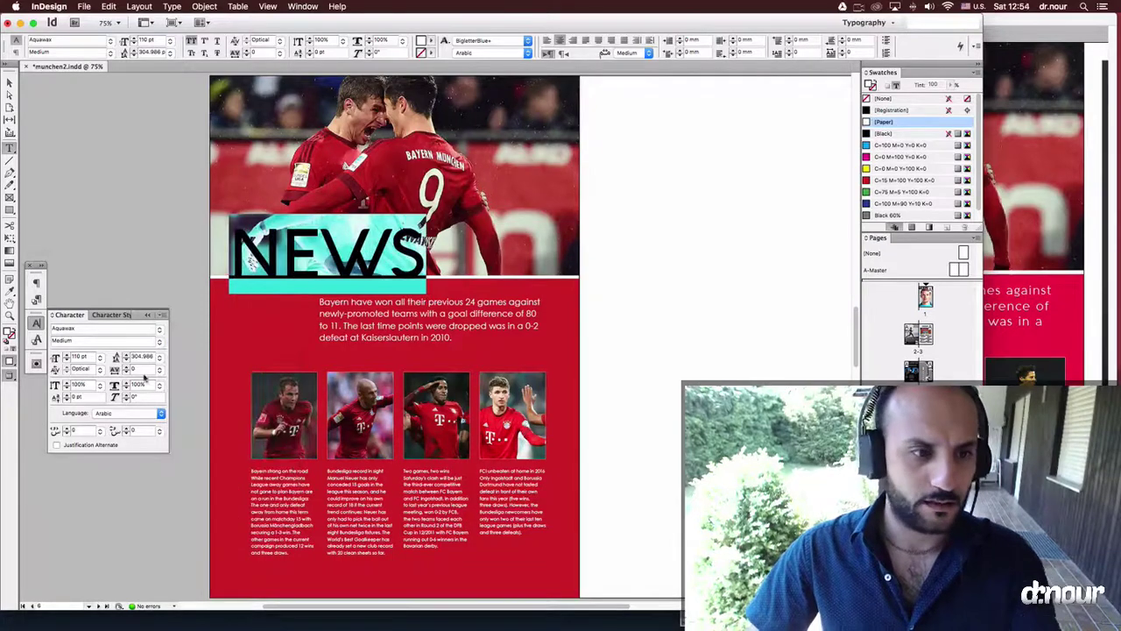
key(Escape)
drag(405, 282, 418, 267)
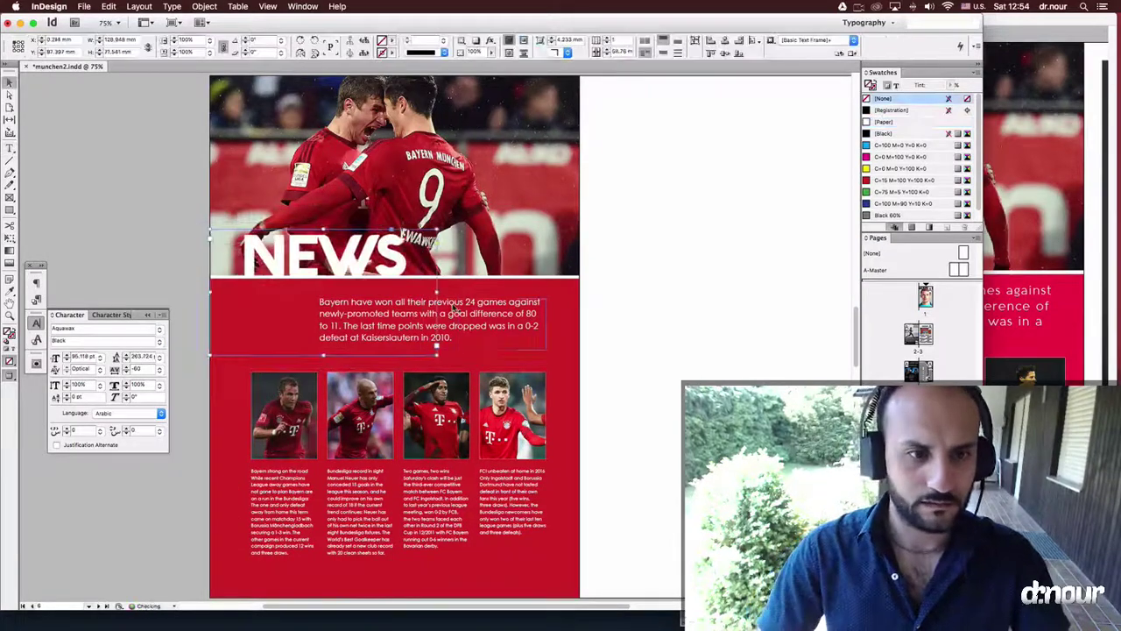
Move the intro frame left, widen it to the full width of the photo row and centre its text
key(v)
drag(406, 322, 330, 314)
scroll(464, 317, down, 2)
drag(467, 259, 545, 259)
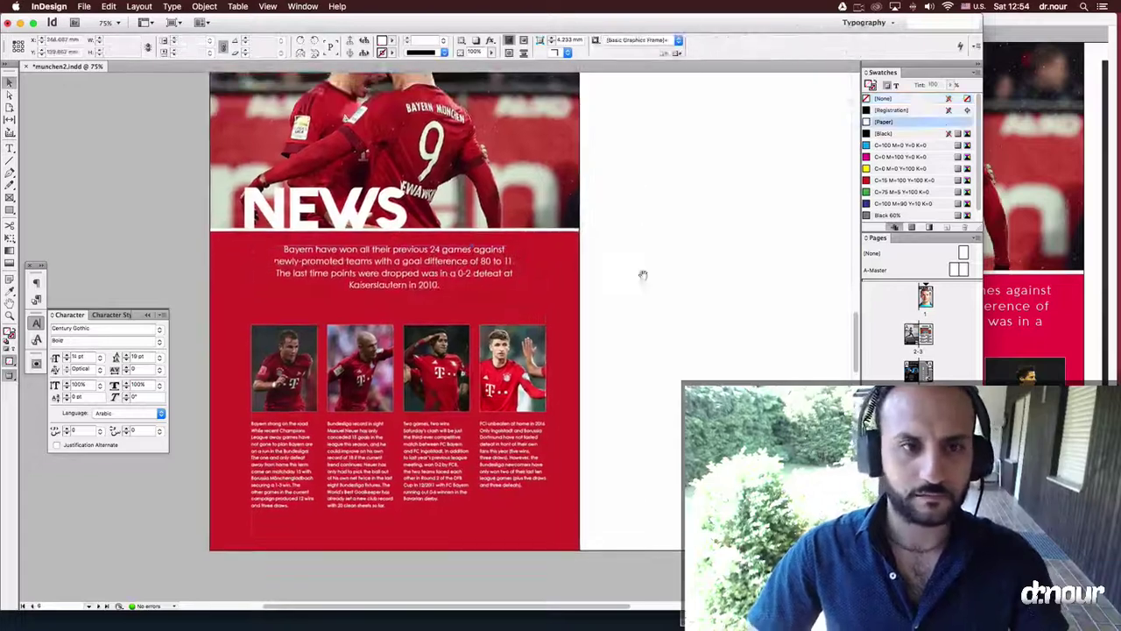
scroll(613, 316, up, 3)
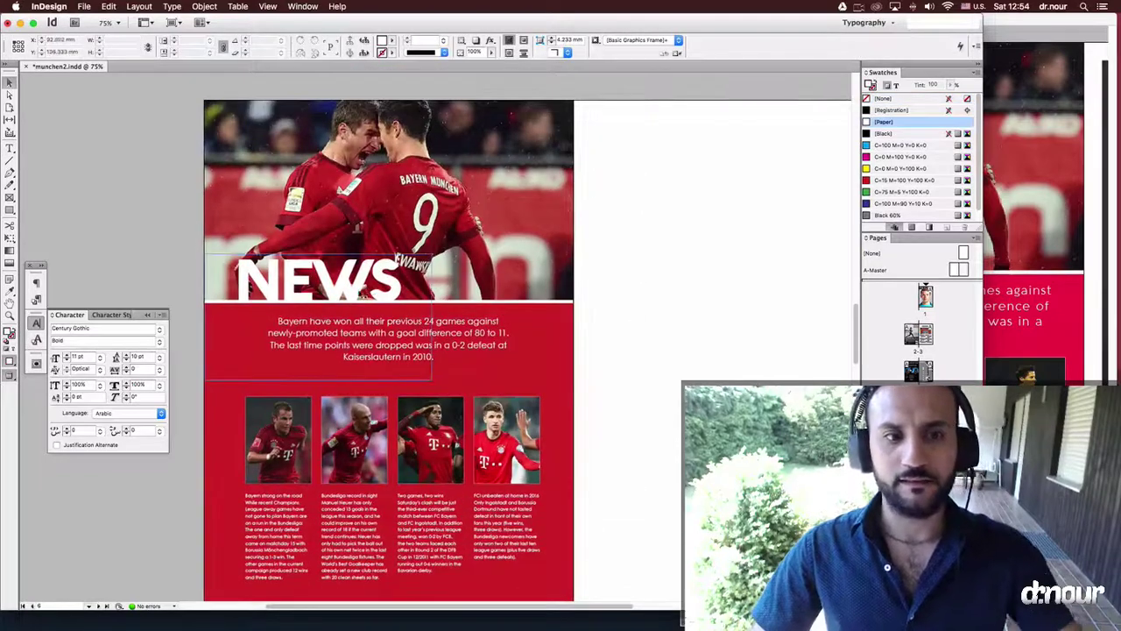
click(194, 264)
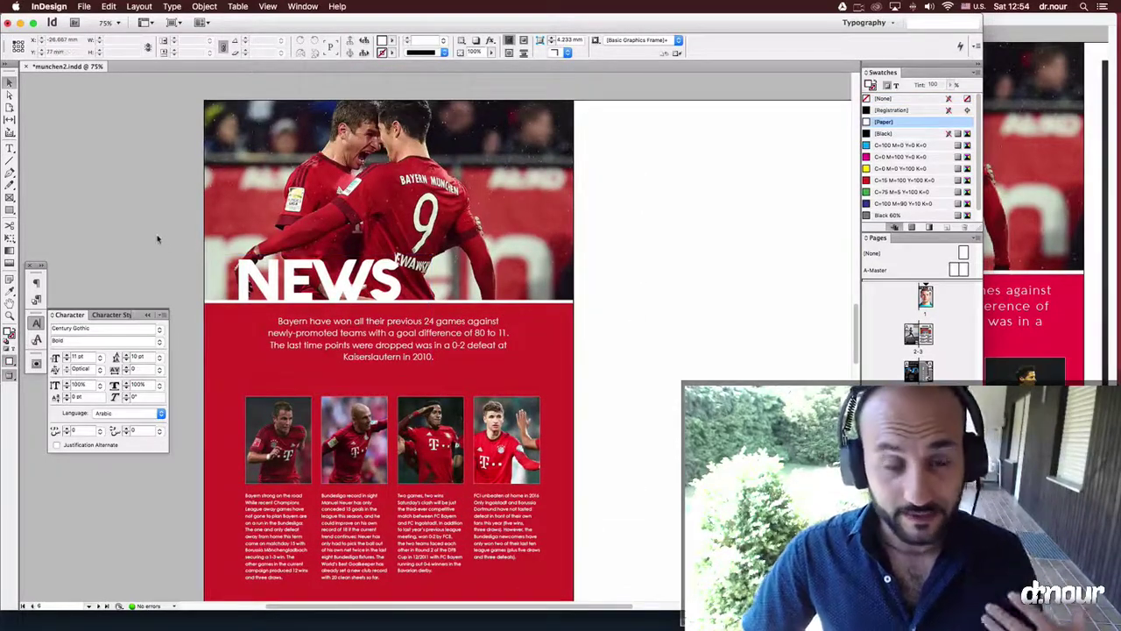
scroll(223, 277, down, 3)
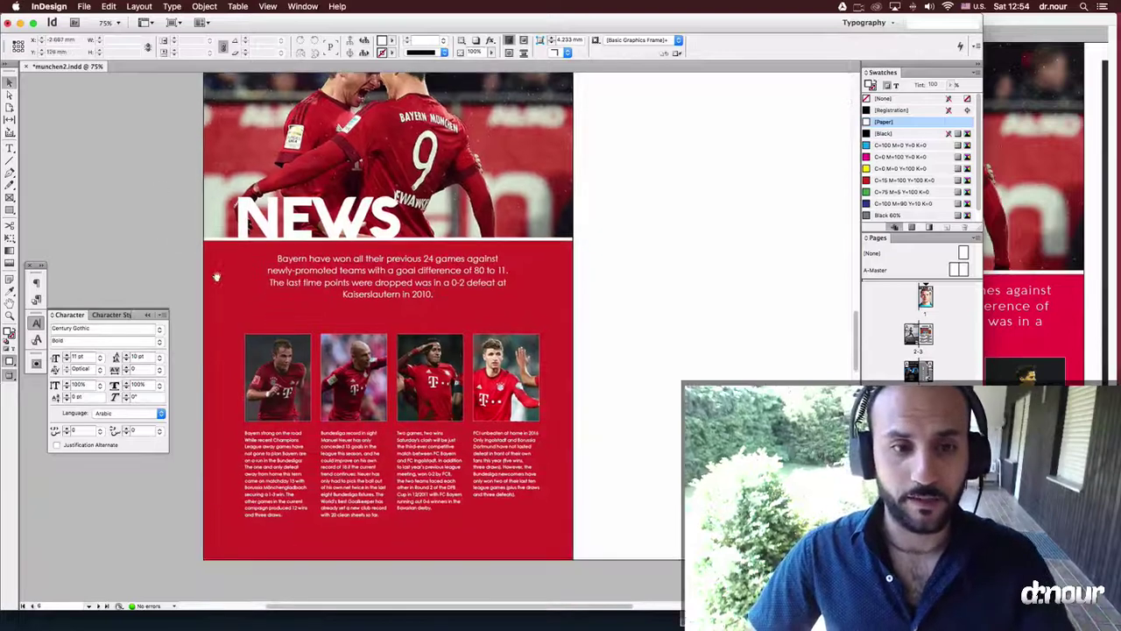
Draw a four-sided shape about 227 × 59 mm with a slanted upper edge across the page's lower end and fill it with Black
scroll(656, 299, up, 1)
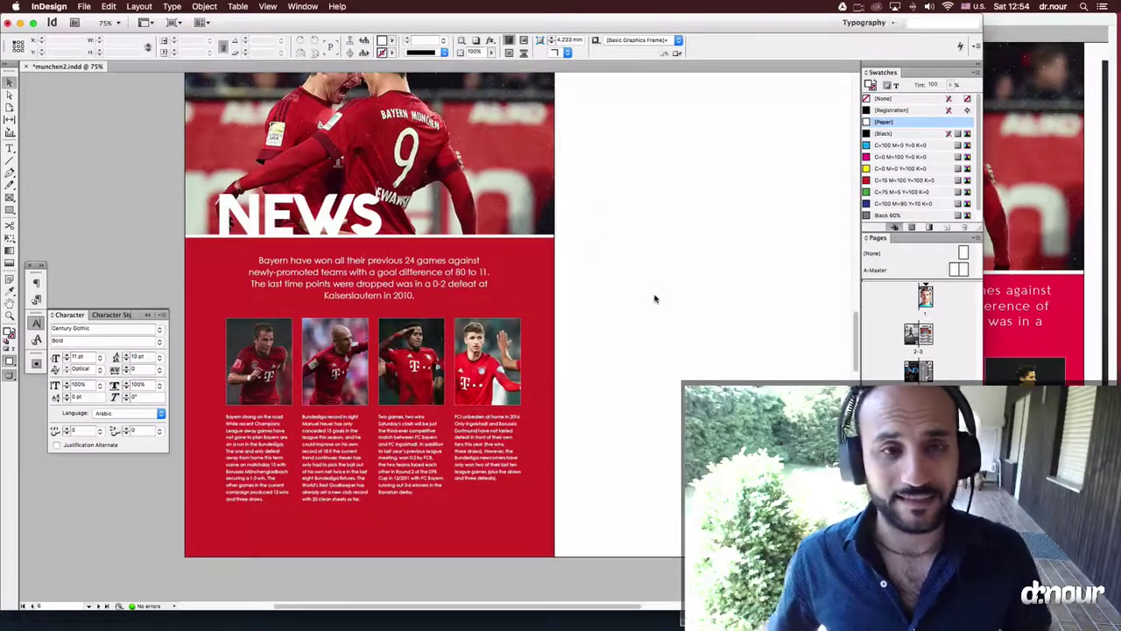
scroll(631, 364, down, 2)
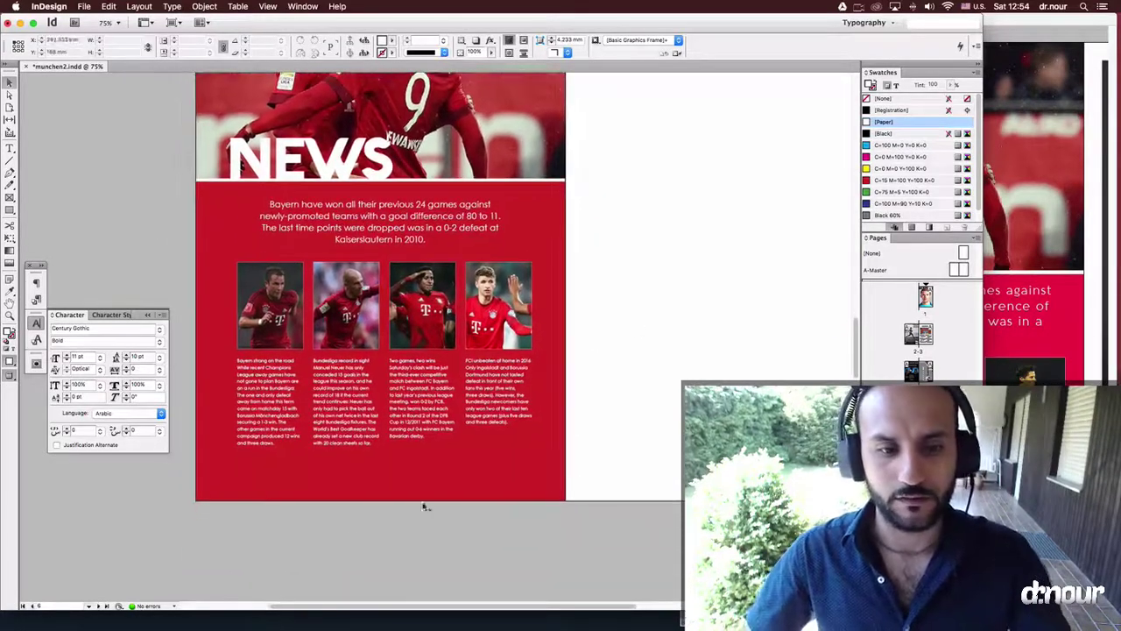
key(super+a)
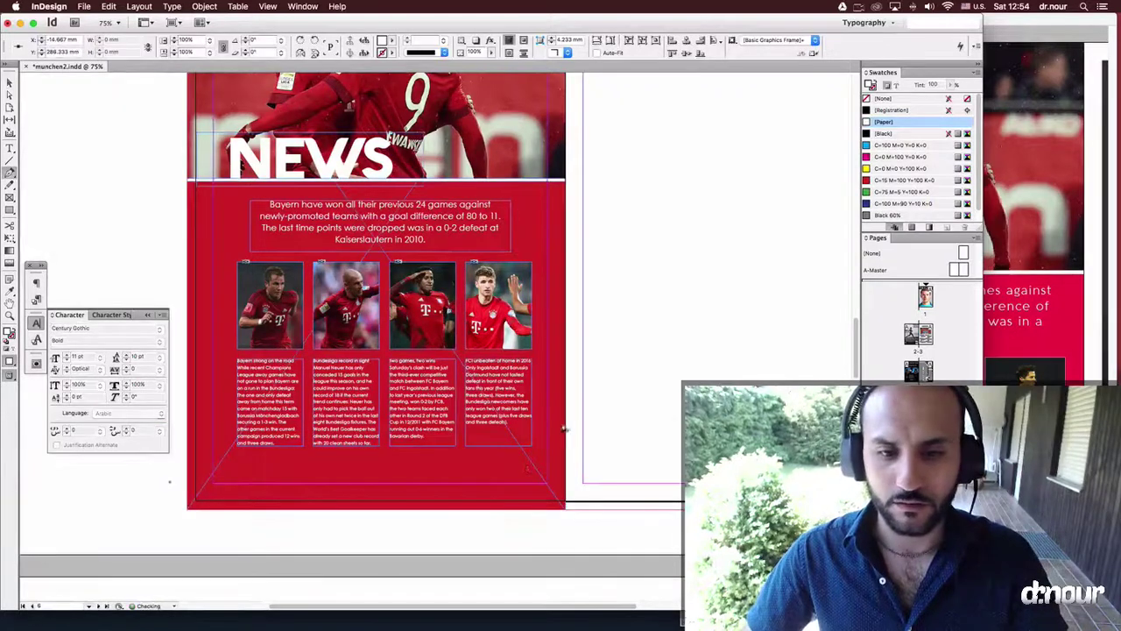
click(566, 418)
click(565, 523)
click(165, 522)
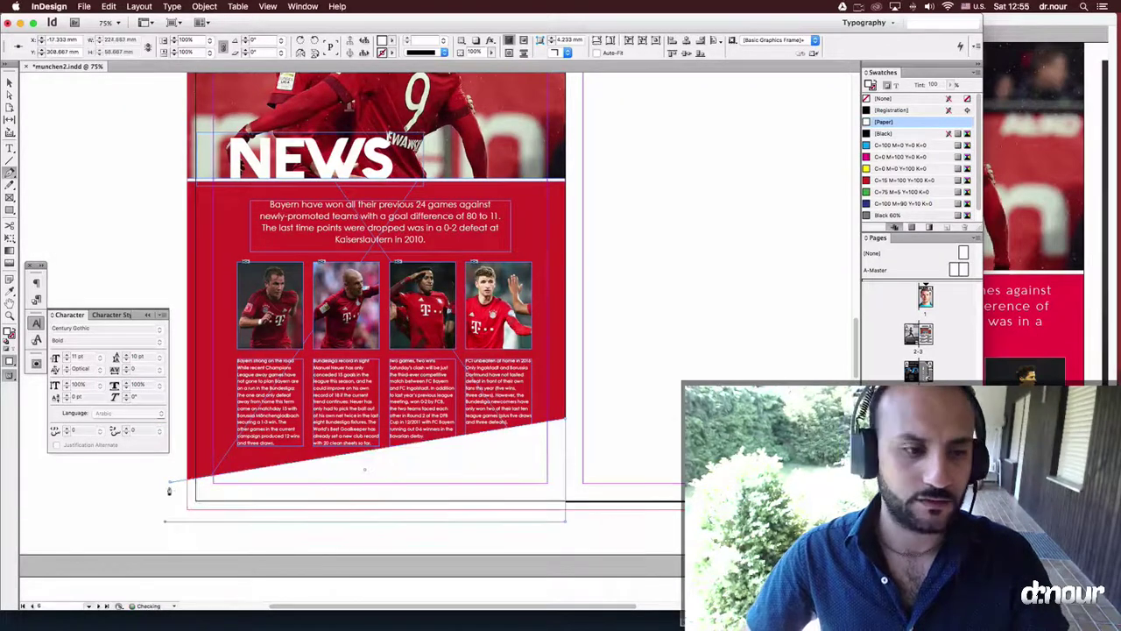
click(884, 134)
key(v)
key(w)
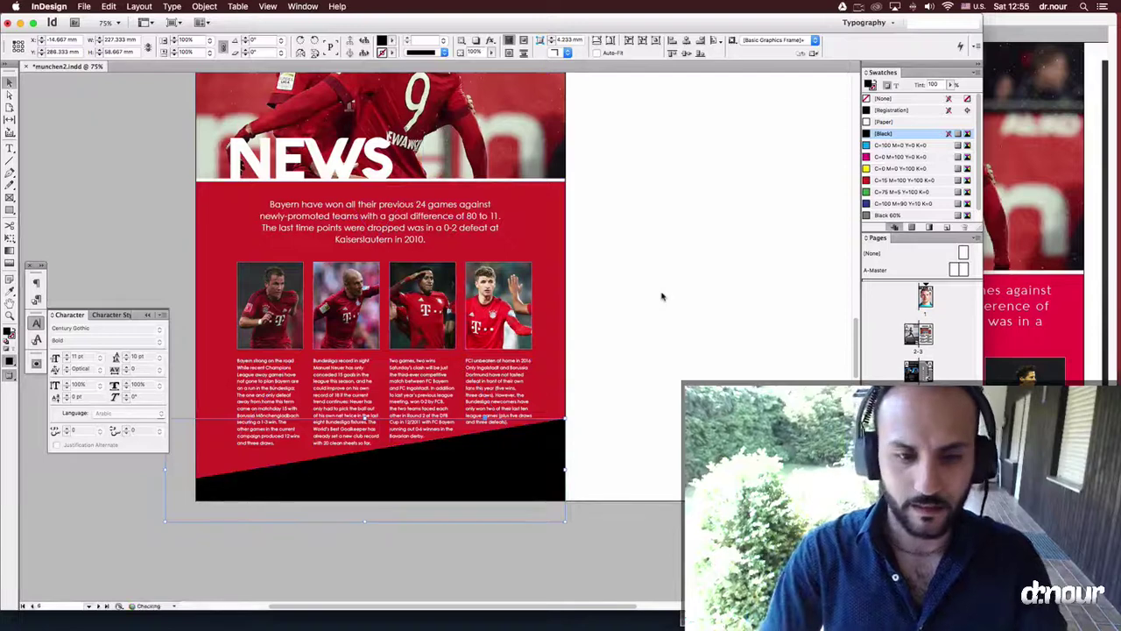
click(662, 296)
Place the image 500653740.jpg inside the slanted black shape at the page's lower end and position it so the player's shirt shows
scroll(665, 302, up, 5)
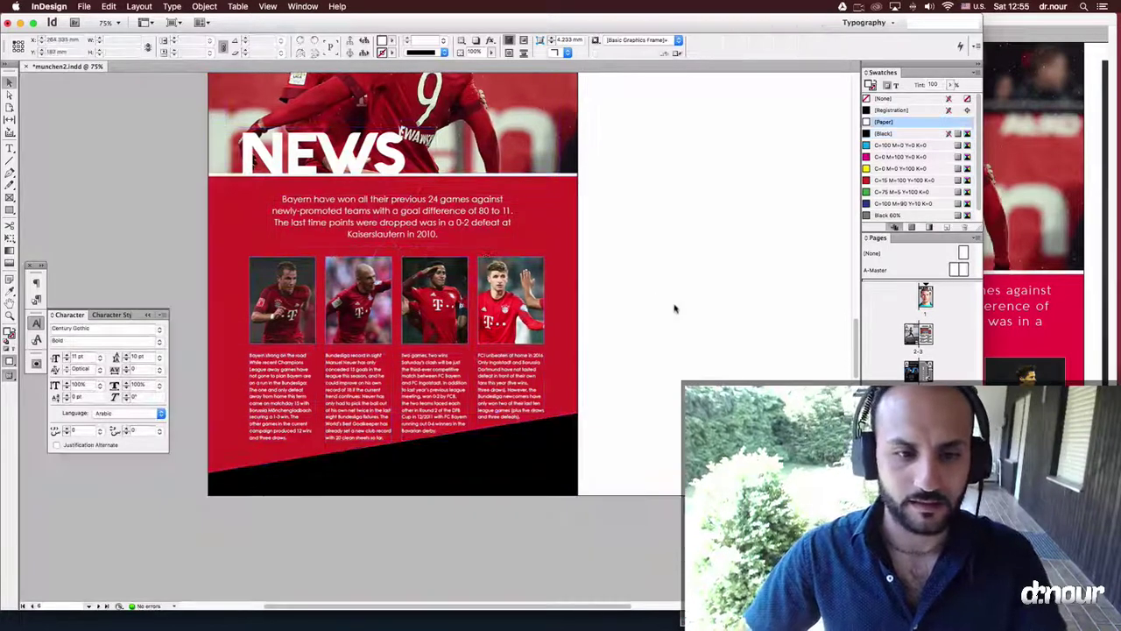
scroll(680, 317, down, 2)
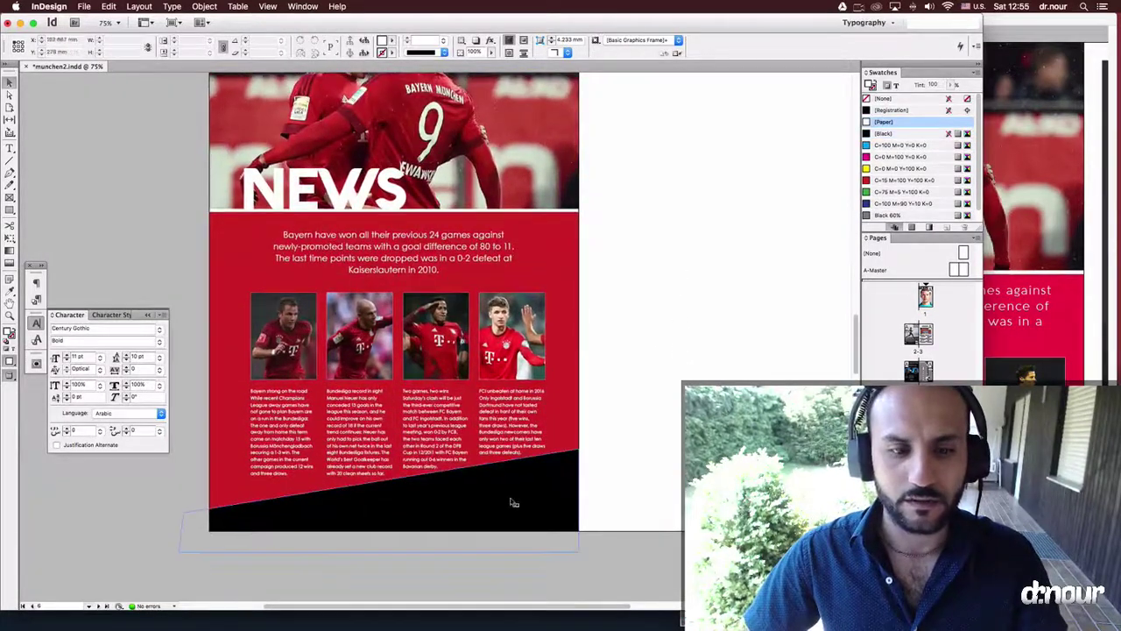
scroll(583, 479, down, 3)
click(556, 429)
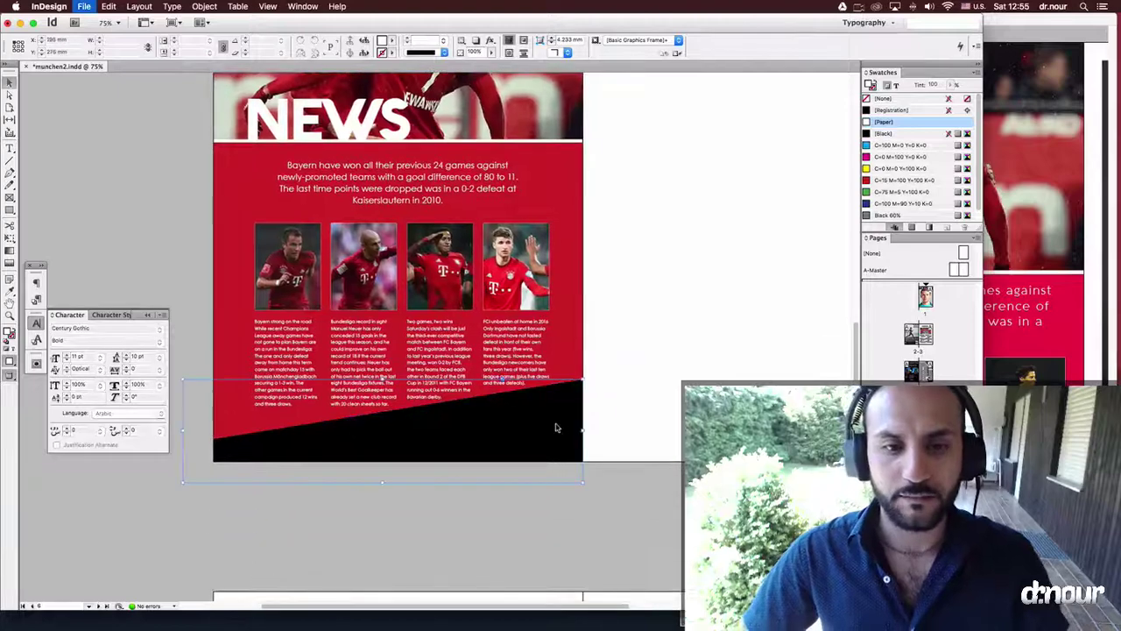
key(super+d)
double_click(521, 115)
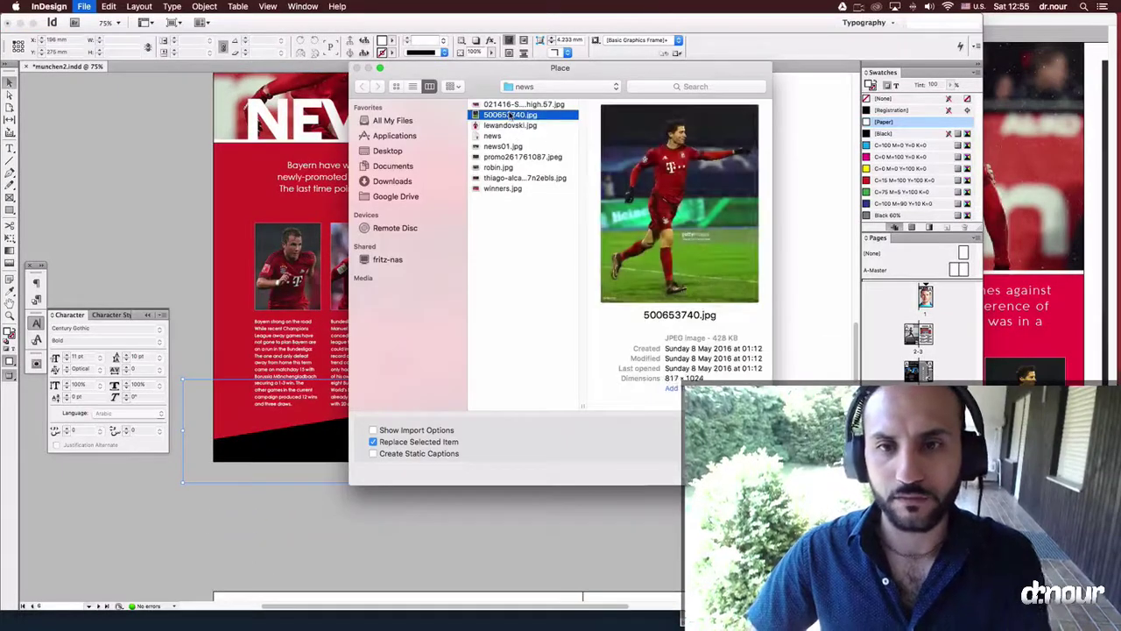
scroll(509, 147, down, 3)
key(a)
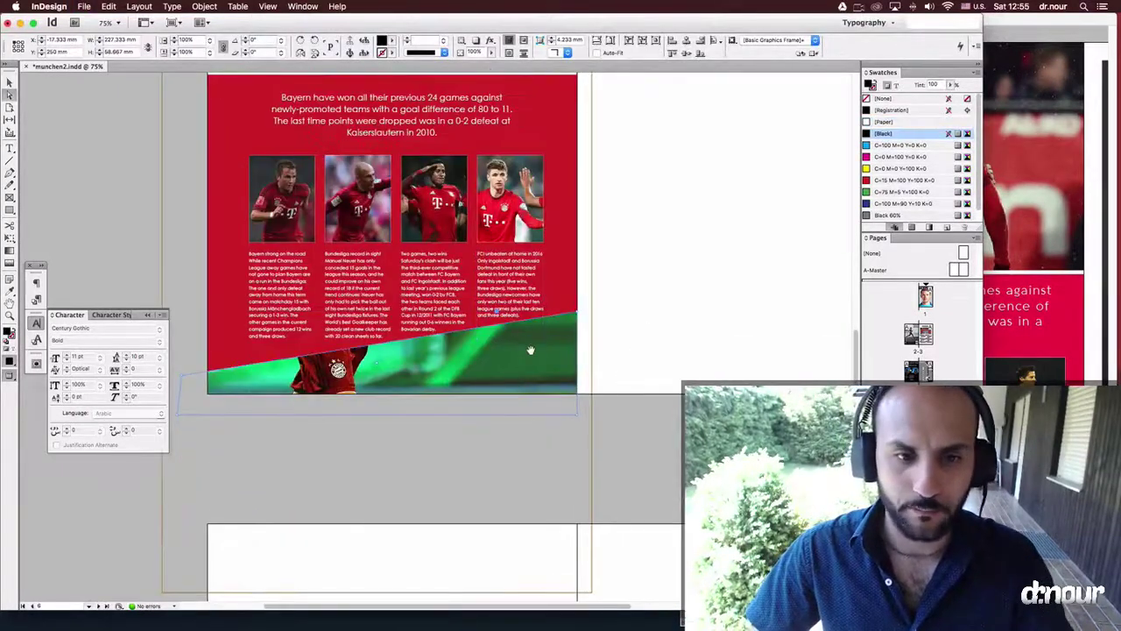
scroll(683, 268, up, 8)
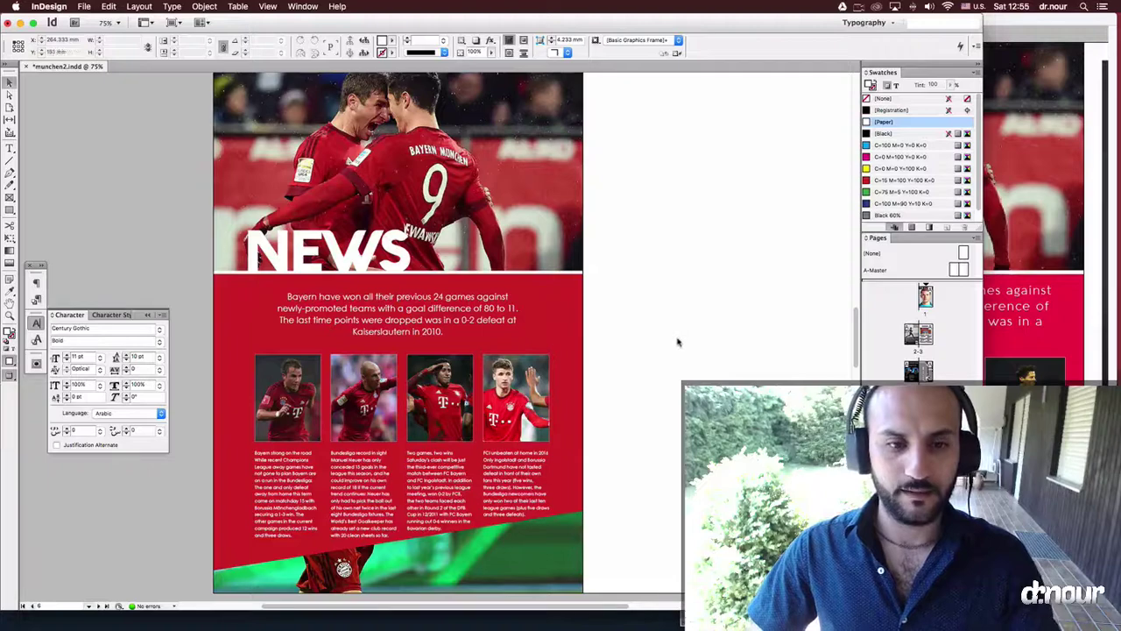
drag(677, 341, 686, 305)
Draw a thin white cross about 9 × 8 mm at the fourth player photo's upper-left corner with a 0.5 pt stroke
drag(240, 276, 601, 438)
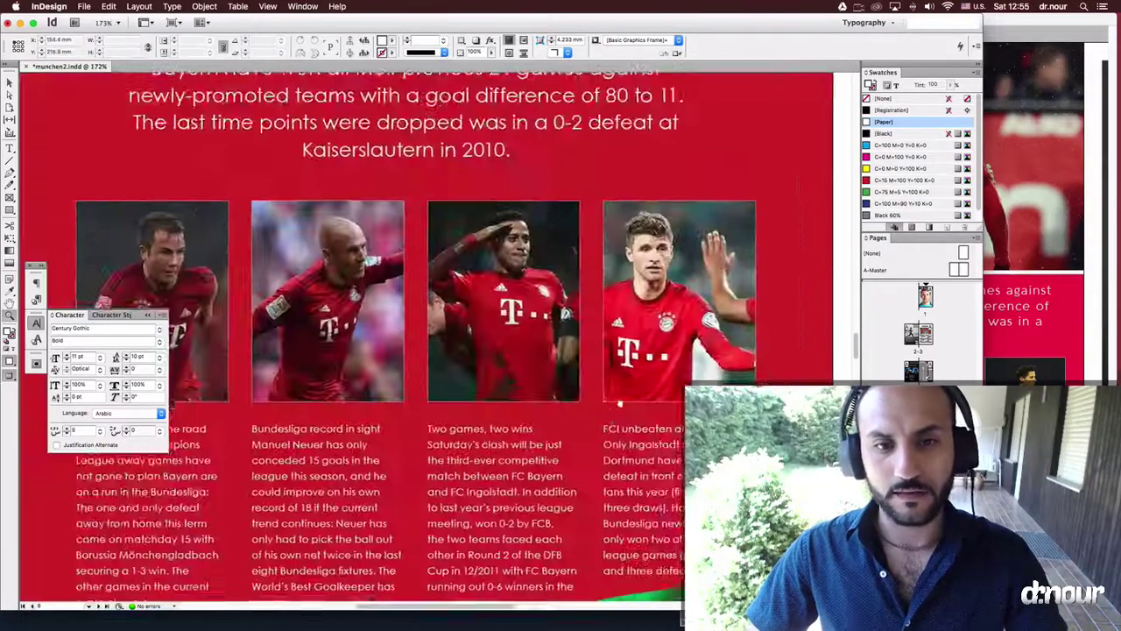
key(p)
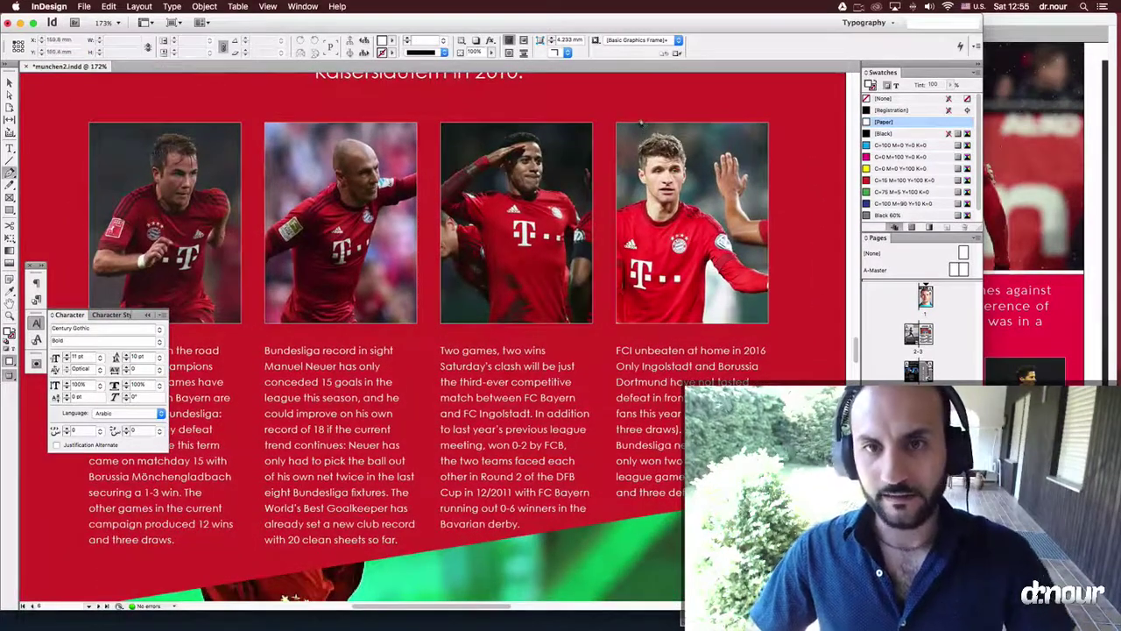
click(609, 121)
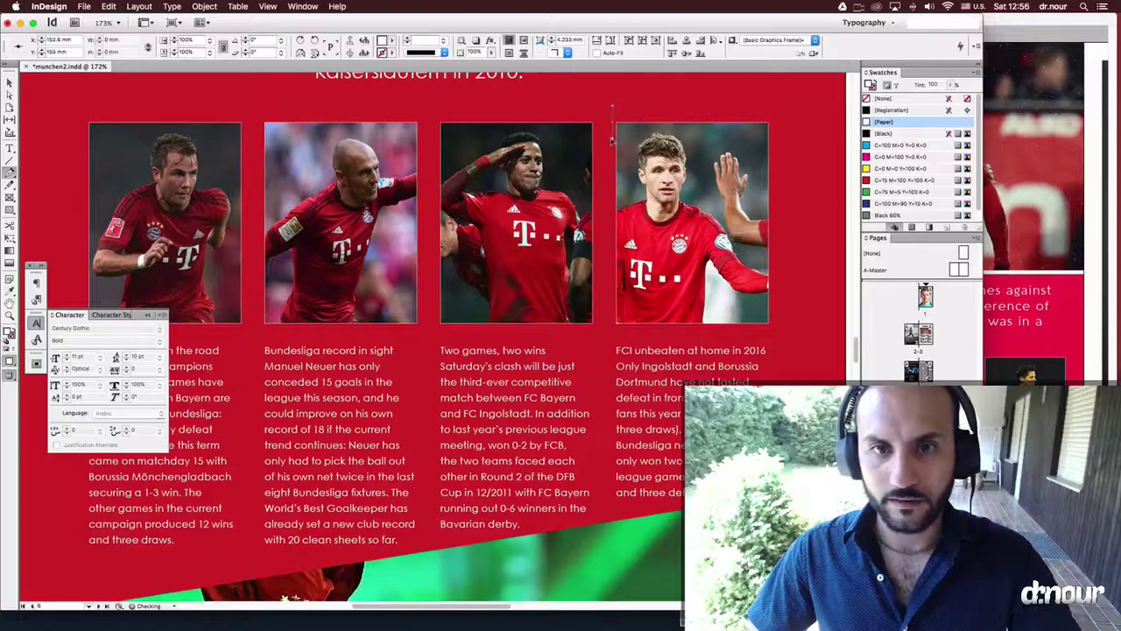
shift+click(623, 117)
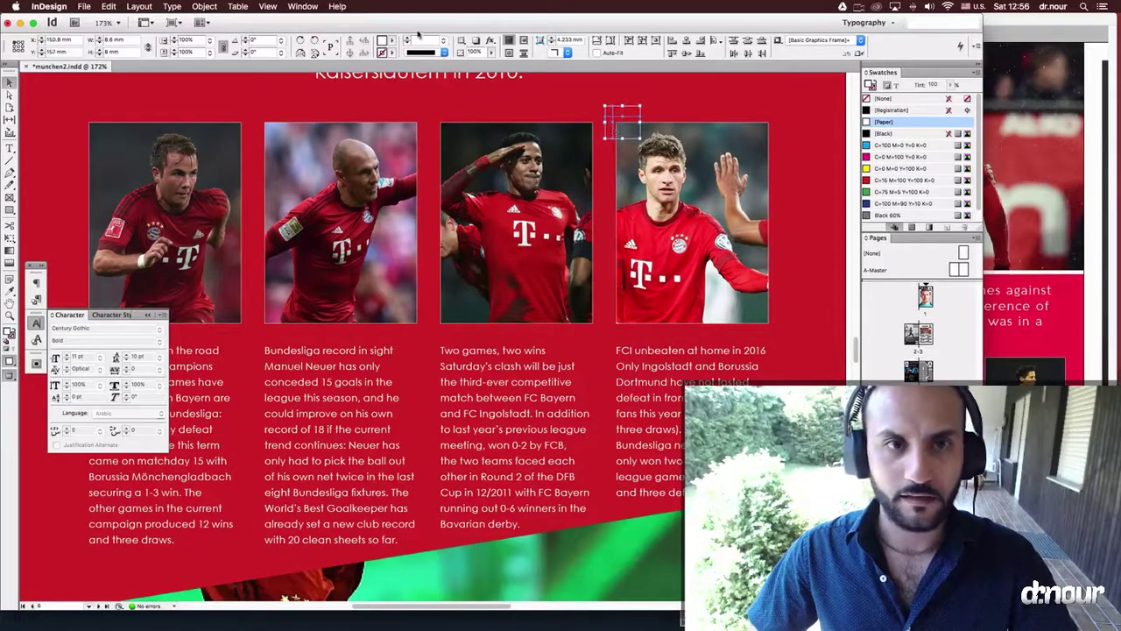
click(444, 42)
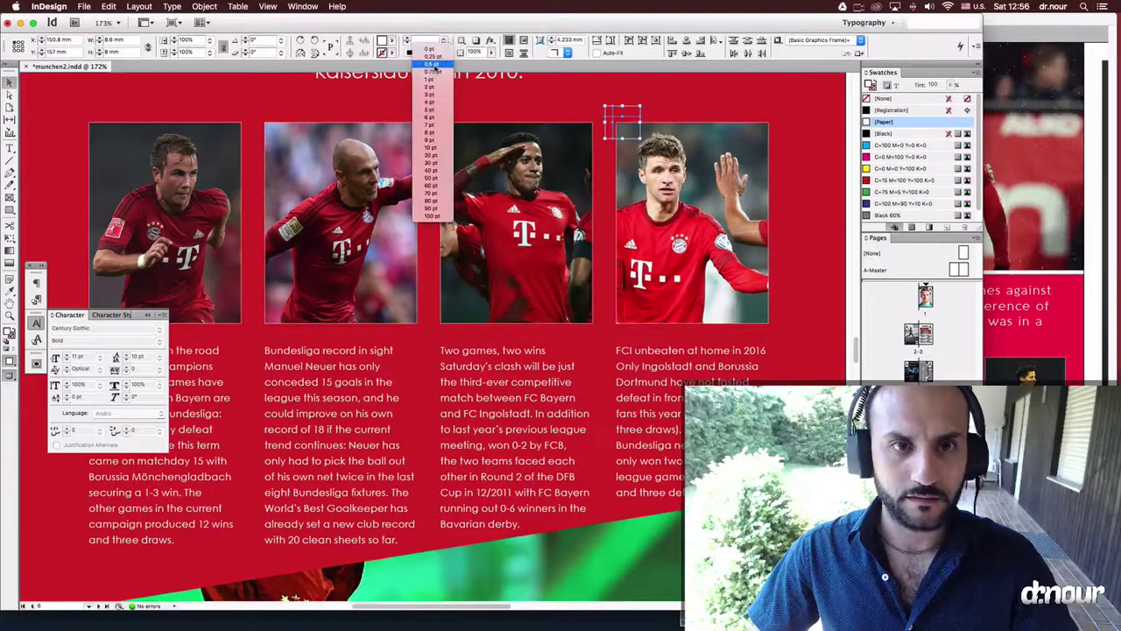
click(431, 63)
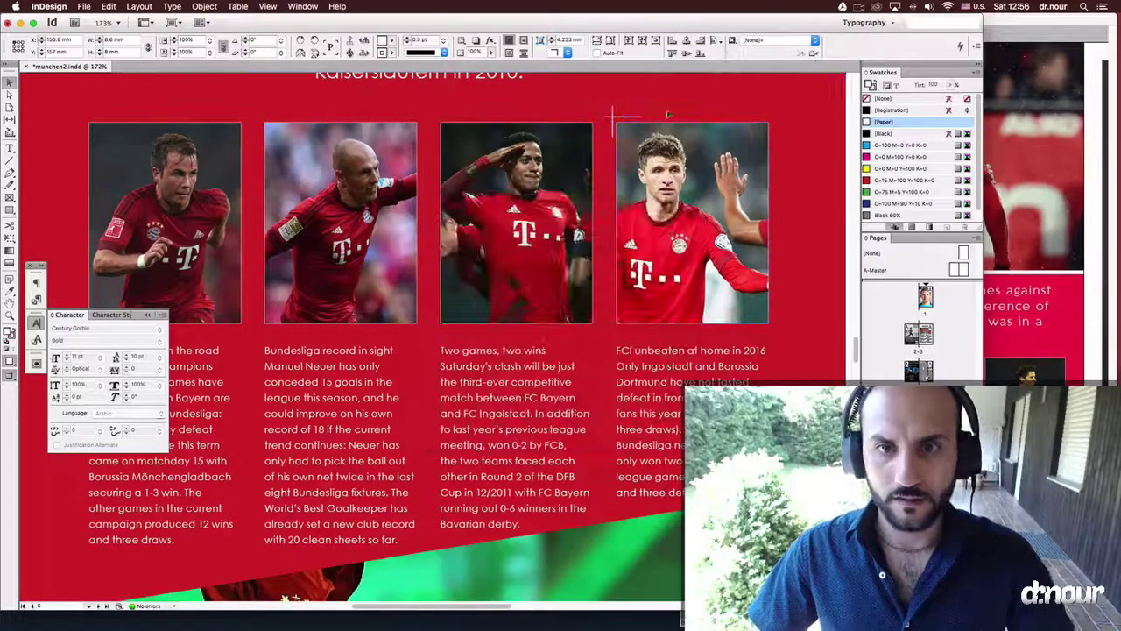
Copy the white cross mark to the upper-left corners of the other three player photos
key(super+minus)
key(super+minus)
key(super+minus)
key(super+minus)
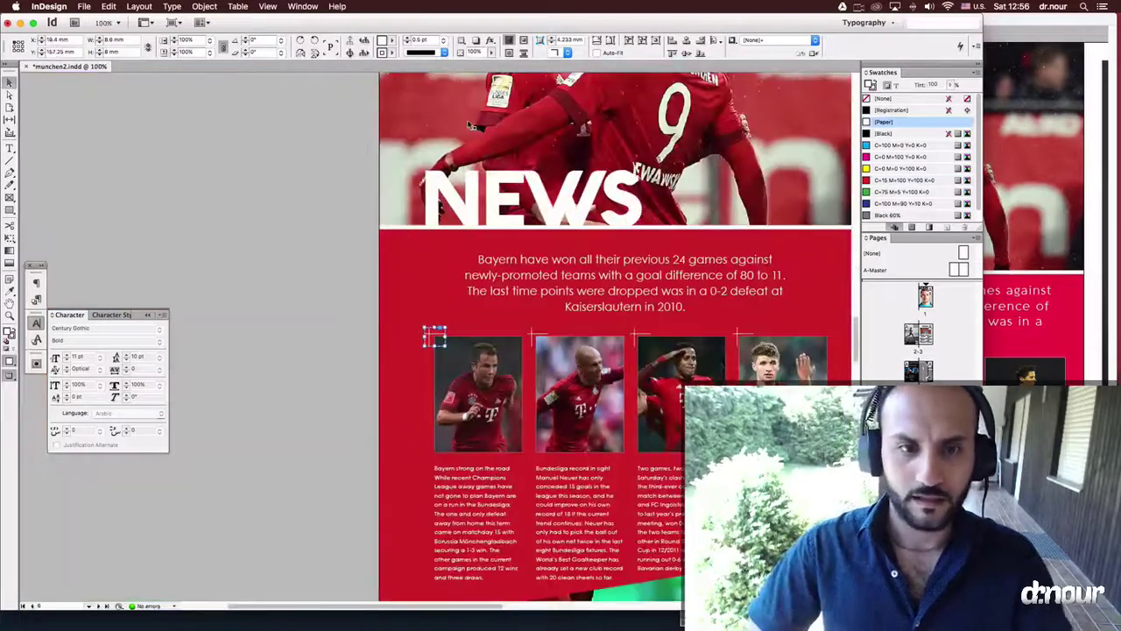
click(252, 226)
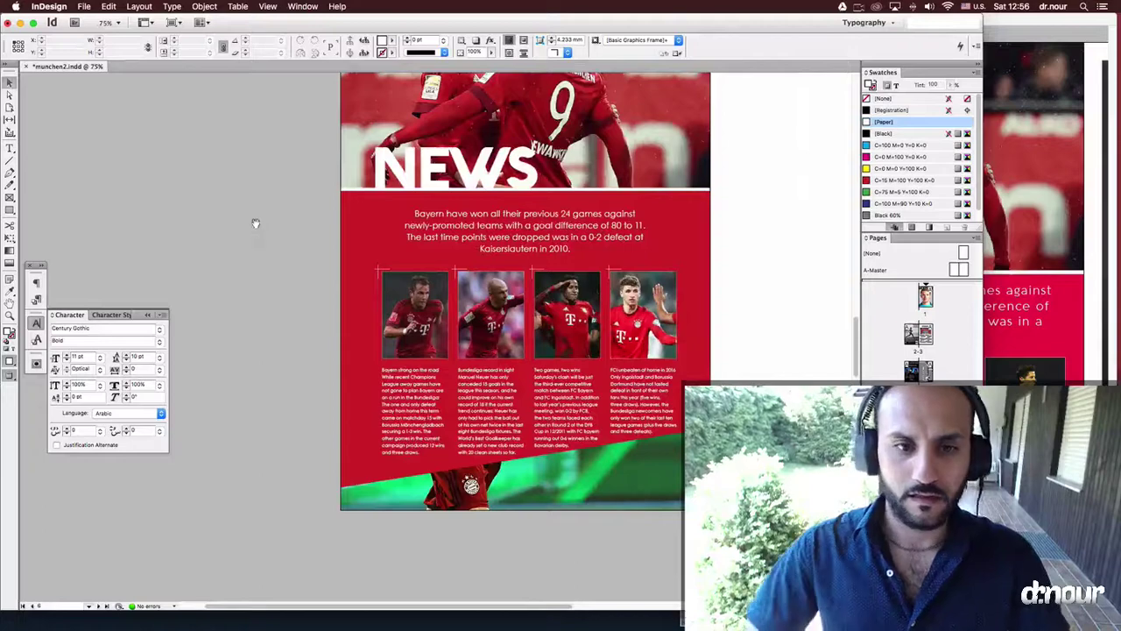
scroll(188, 208, right, 5)
scroll(187, 207, down, 2)
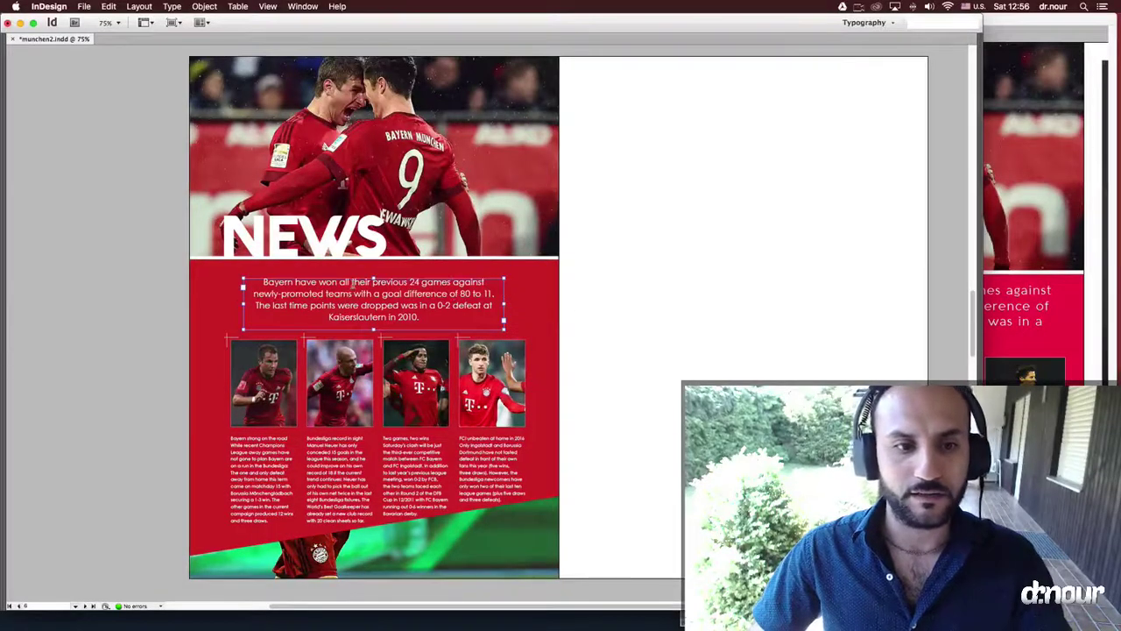
Break the intro text after "24 games" and set its first line in 18 pt Century Gothic Bold
click(450, 282)
key(Return)
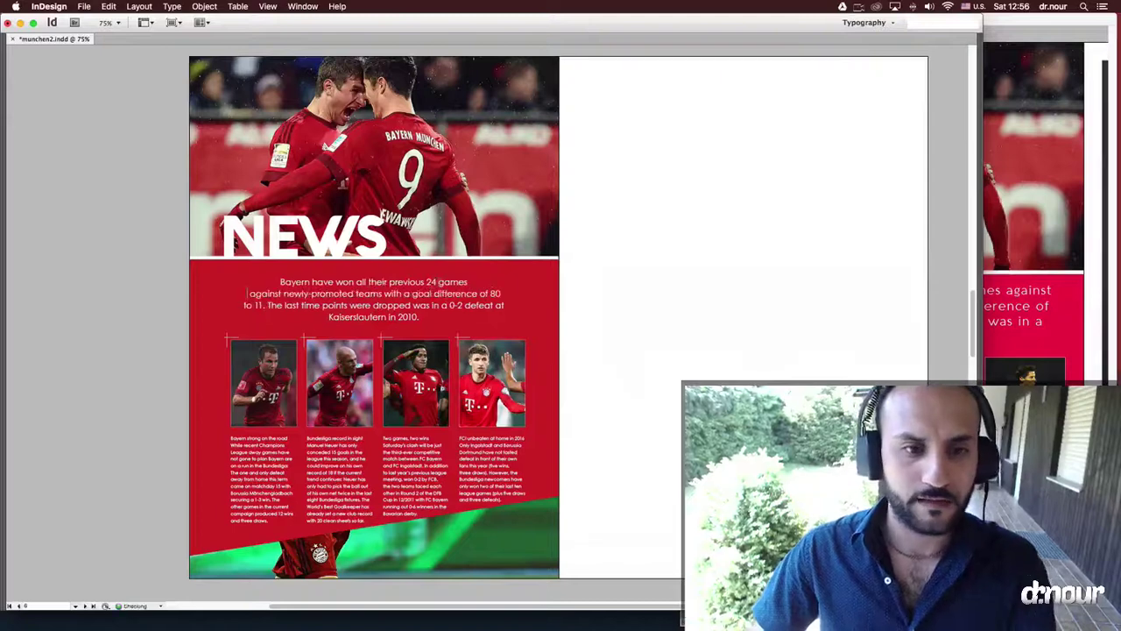
triple_click(440, 285)
key(super+t)
key(shift+super+period)
key(shift+super+period)
key(shift+super+period)
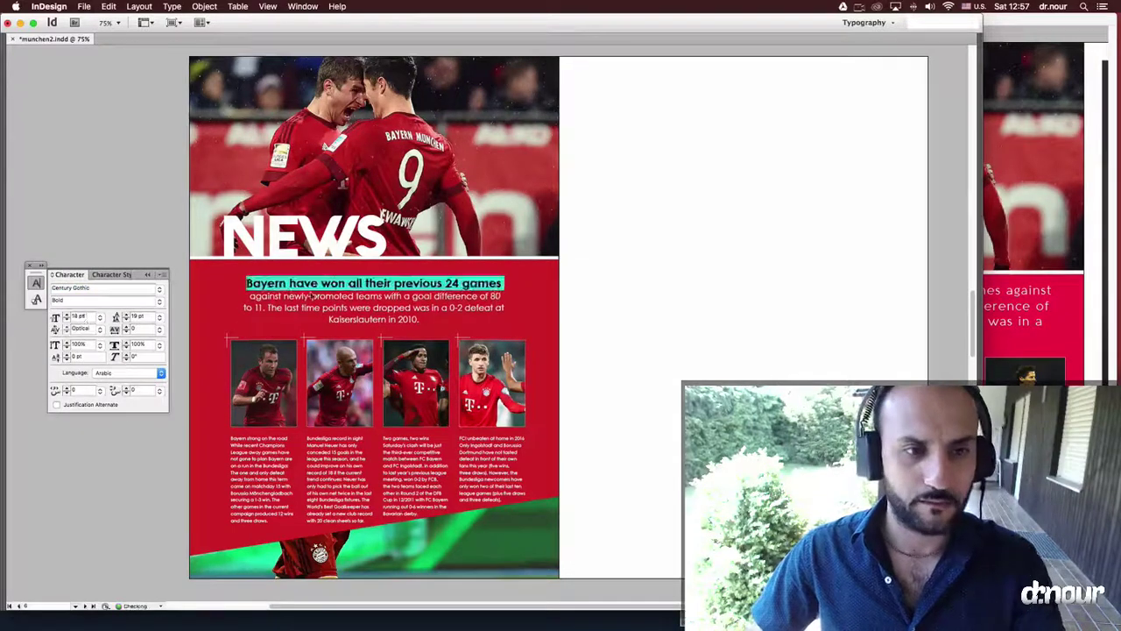
super+click(687, 324)
scroll(688, 324, down, 1)
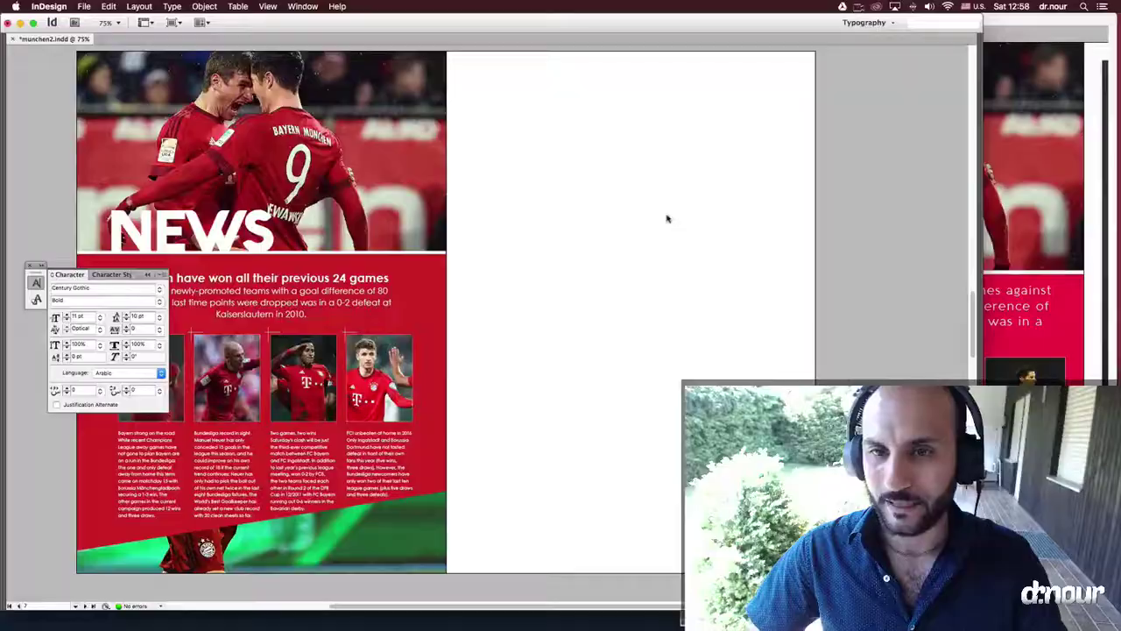
Draw an empty picture frame filling the margin area of the blank page facing the news page
key(w)
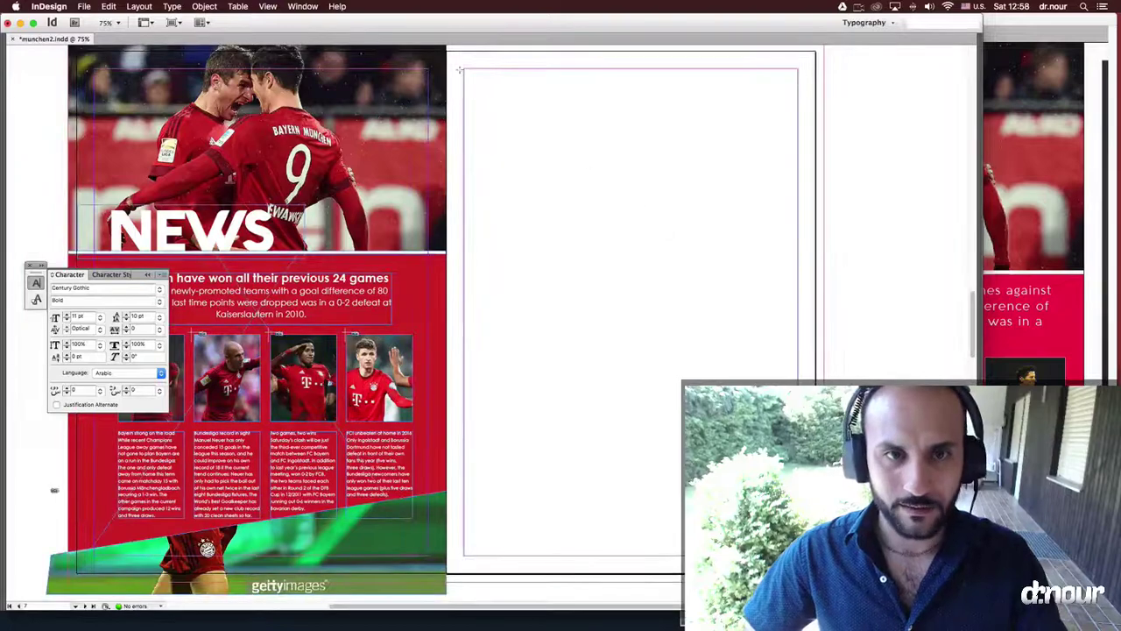
scroll(487, 125, up, 2)
scroll(482, 107, down, 3)
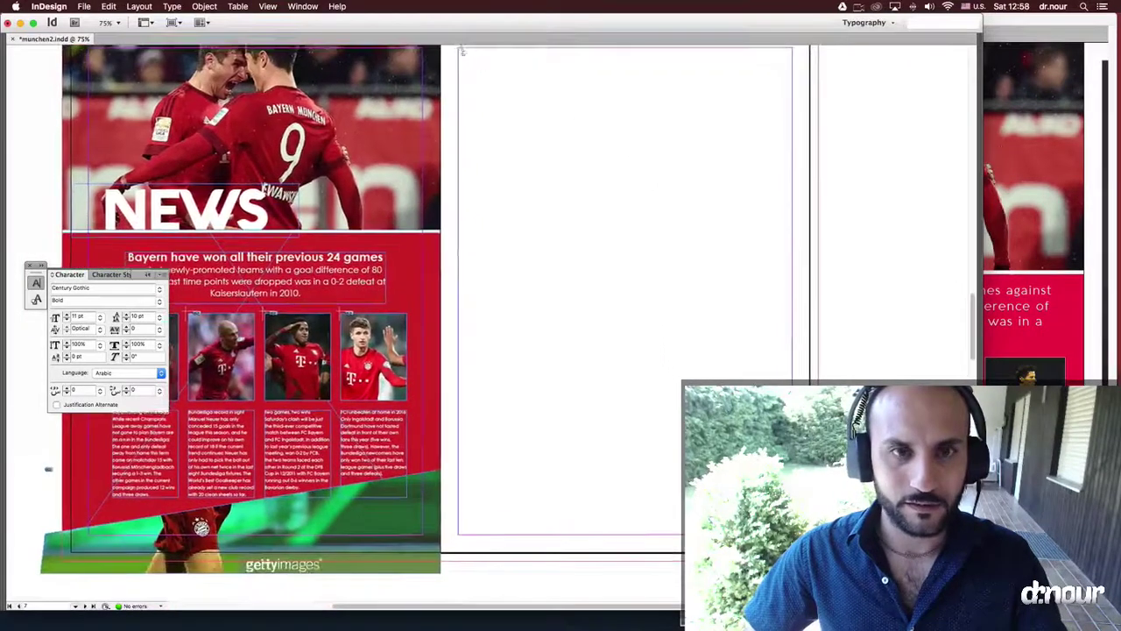
drag(462, 53, 782, 548)
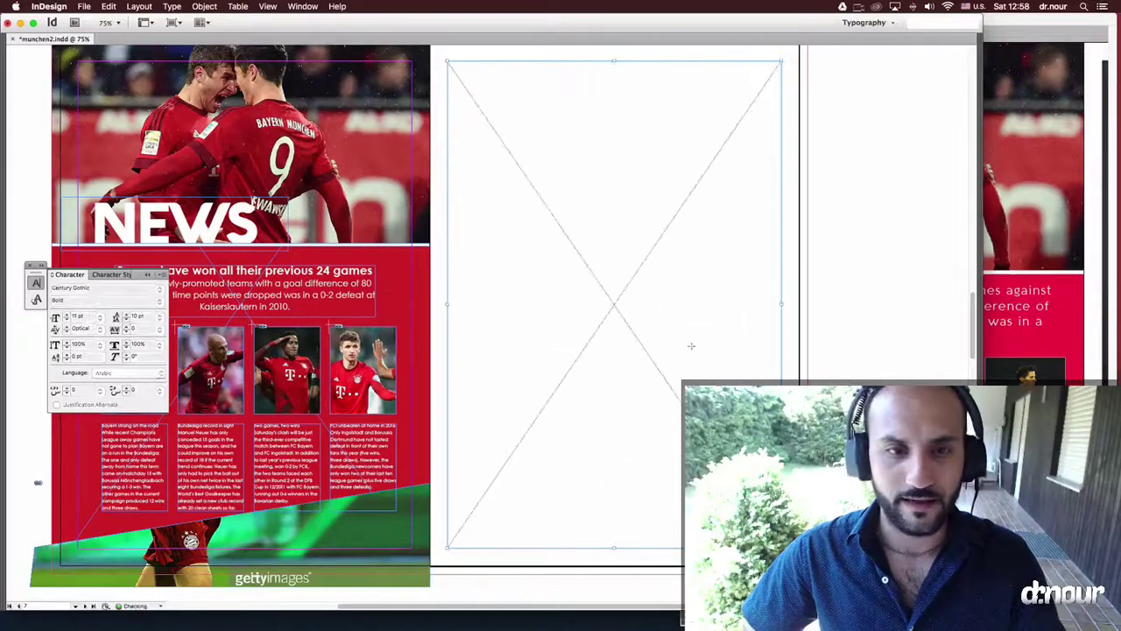
Place Adidas-Ad.jpg from the MAGAZINE project's commercials folder into the frame on the facing page
key(super+d)
click(523, 86)
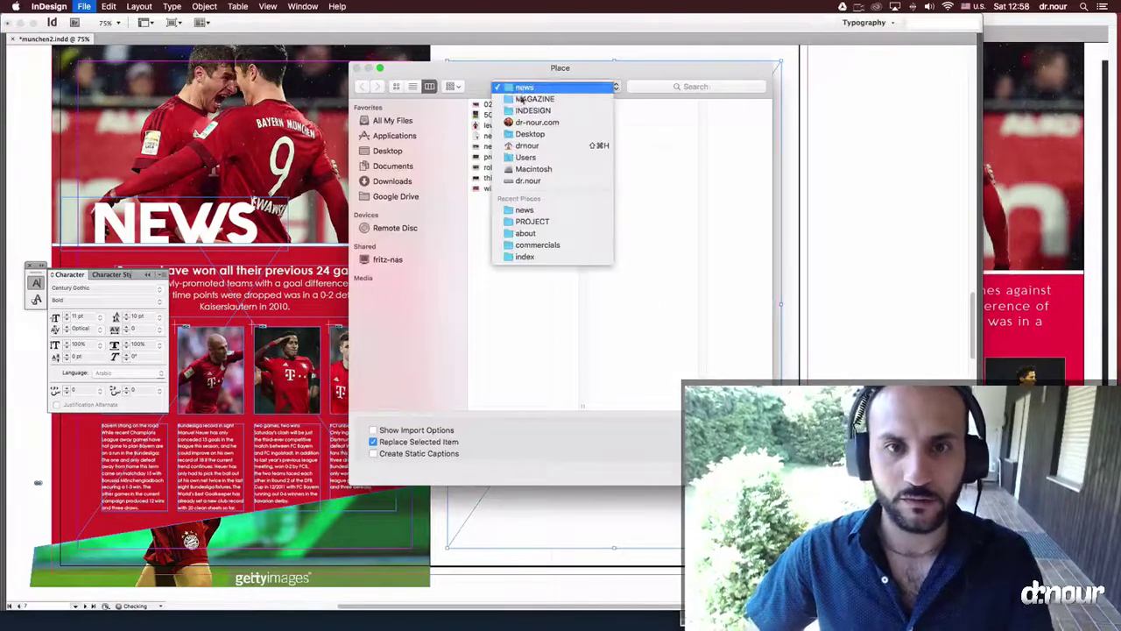
click(540, 101)
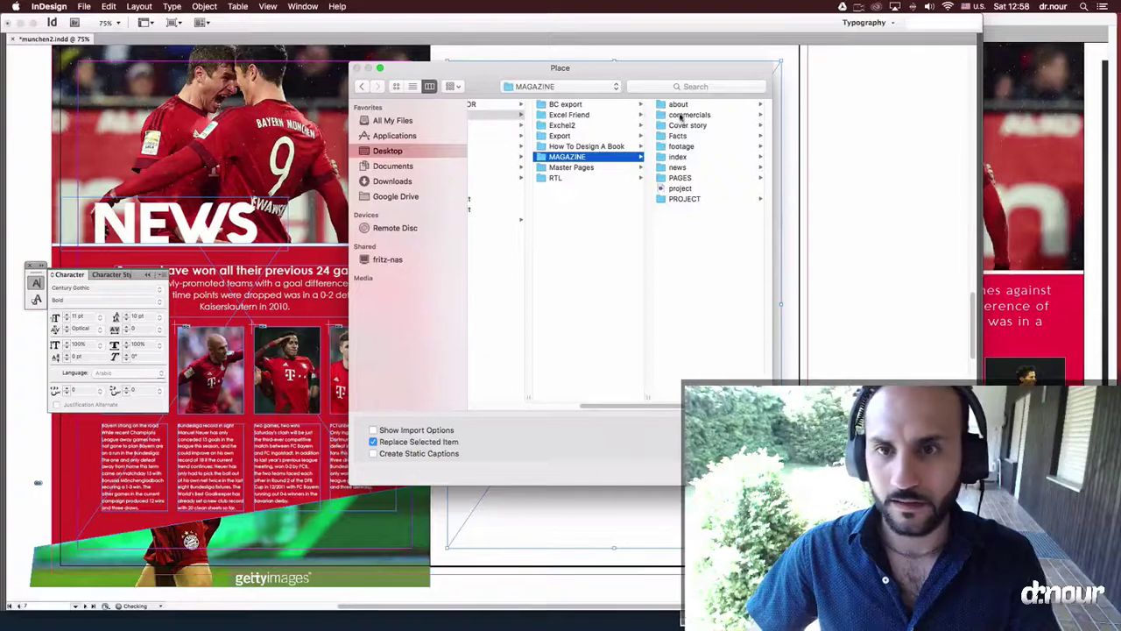
click(683, 115)
click(691, 117)
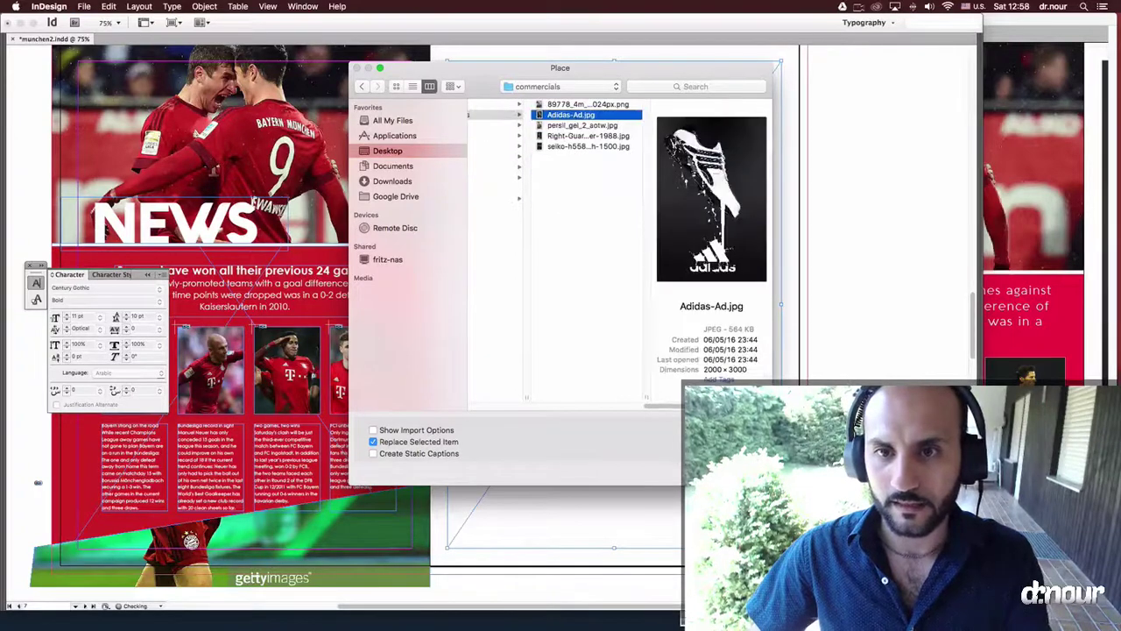
key(Return)
scroll(675, 140, up, 12)
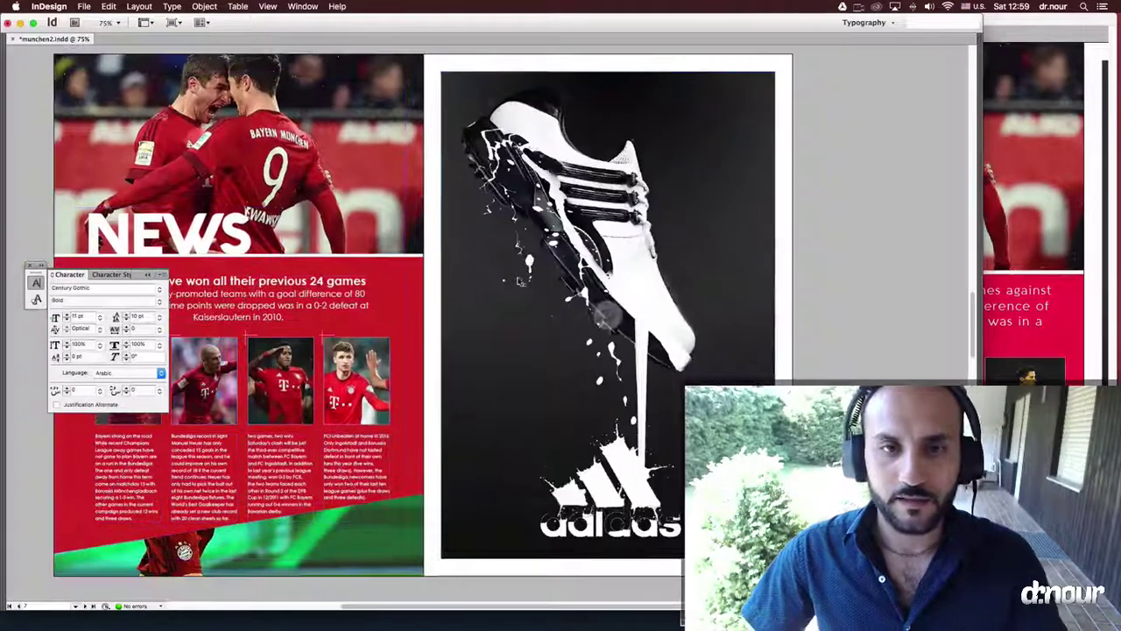
Review the earlier spreads back to the contents page, and return to the Adidas ad page in preview mode
scroll(506, 378, up, 2)
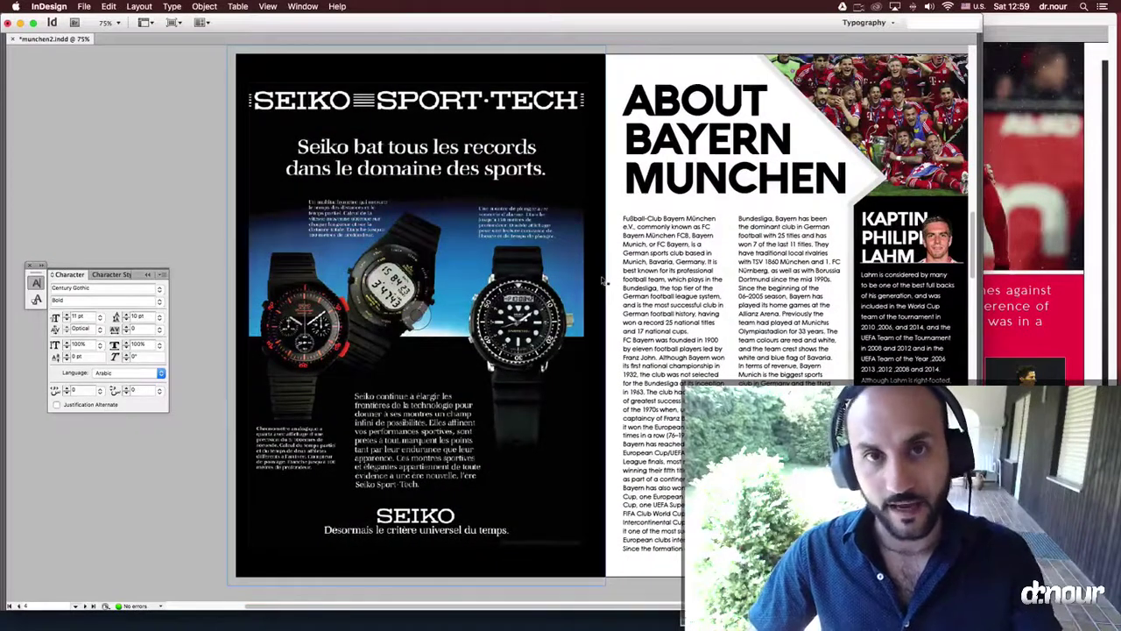
scroll(602, 281, up, 8)
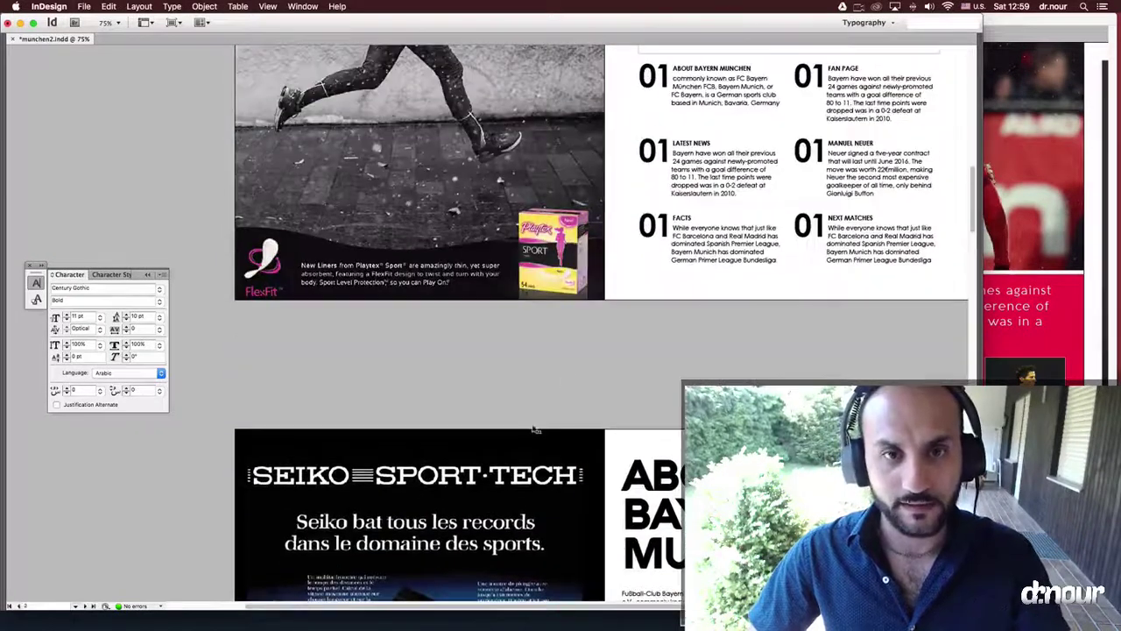
scroll(554, 277, up, 6)
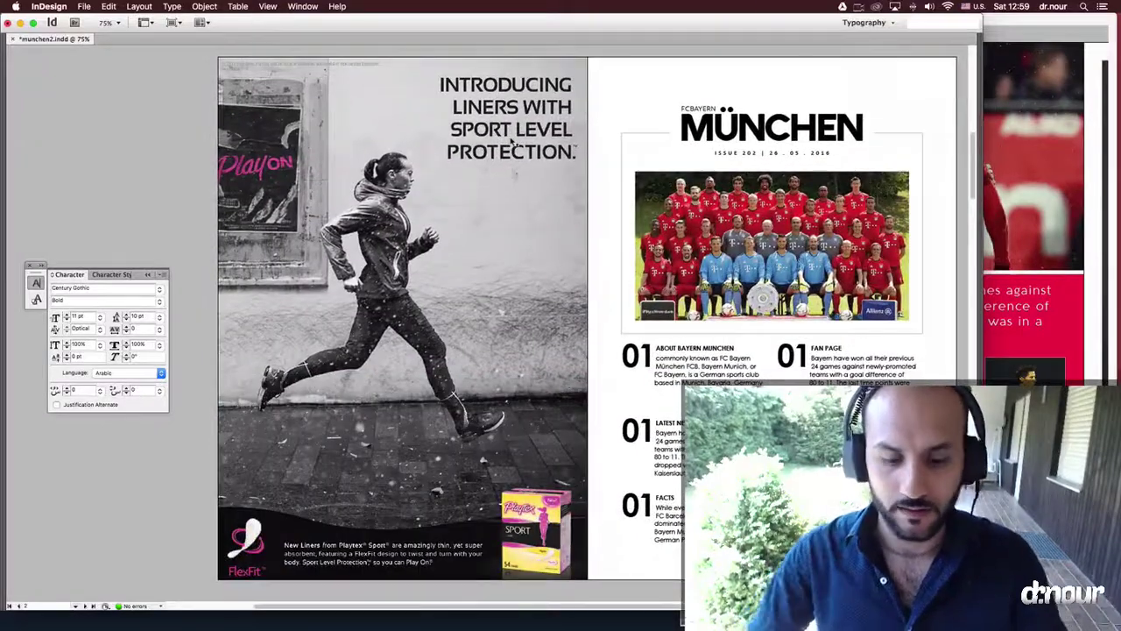
key(super+minus)
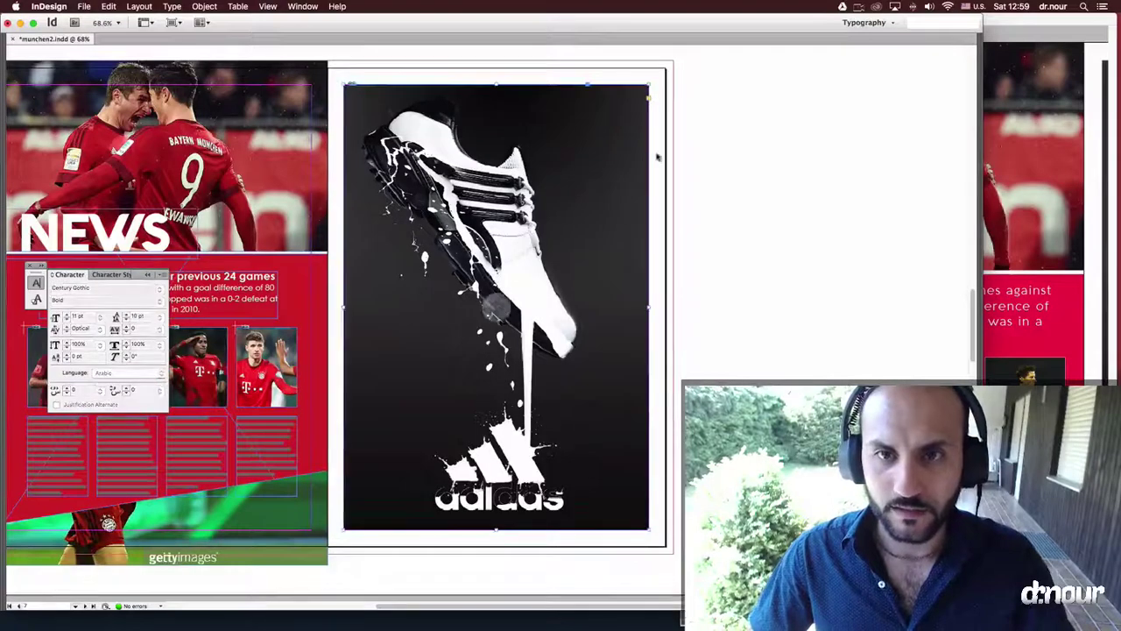
key(w)
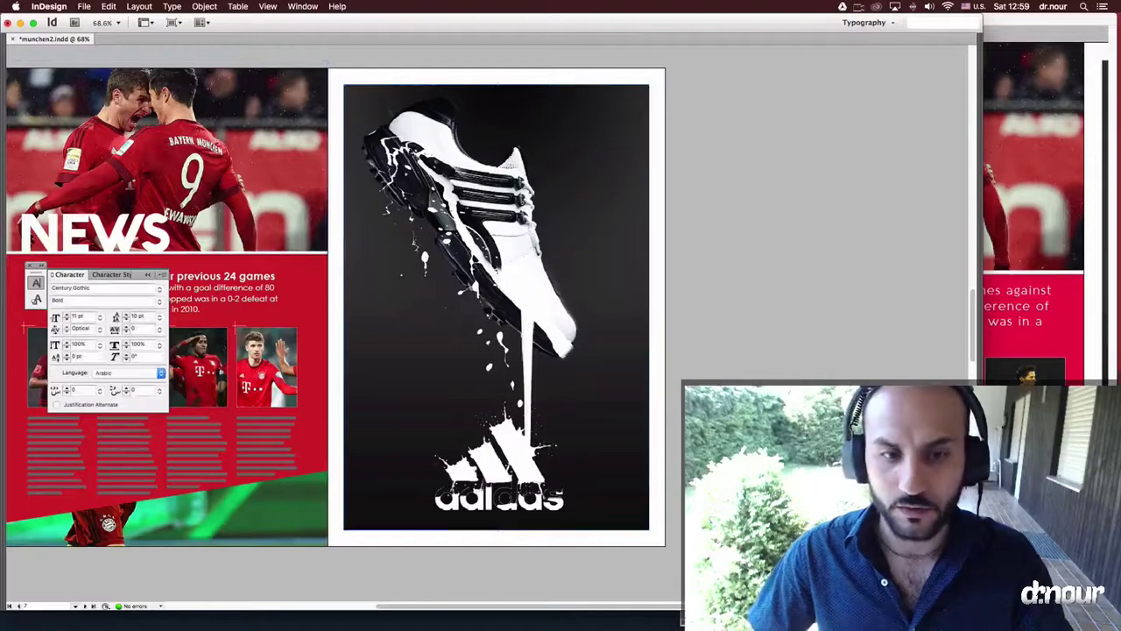
scroll(496, 307, left, 5)
key(Tab)
key(Tab)
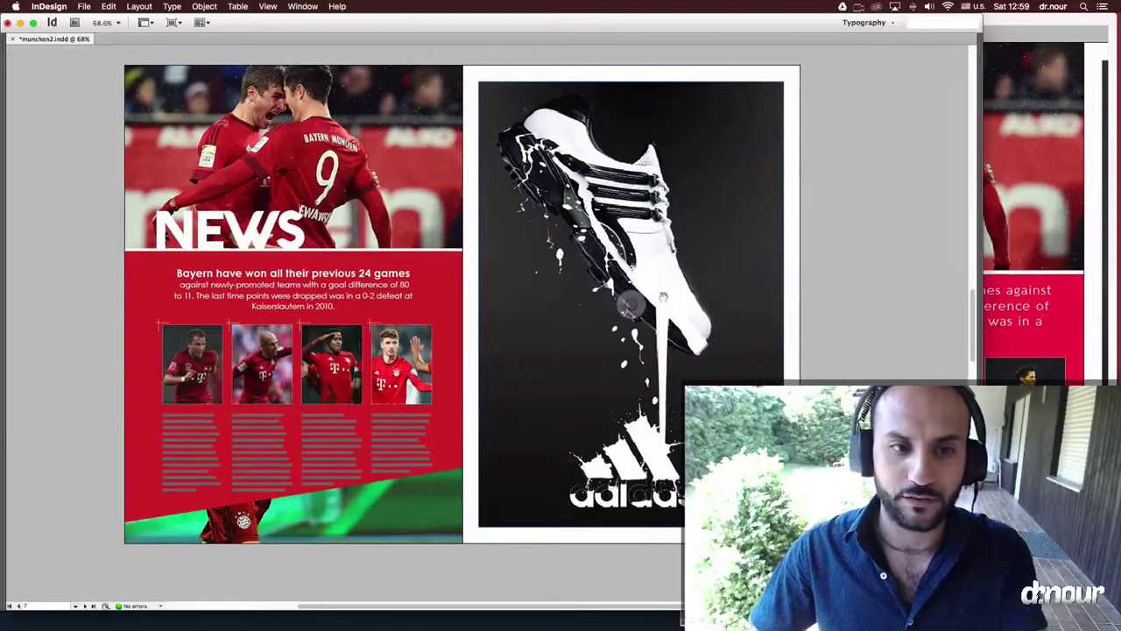
scroll(700, 276, right, 2)
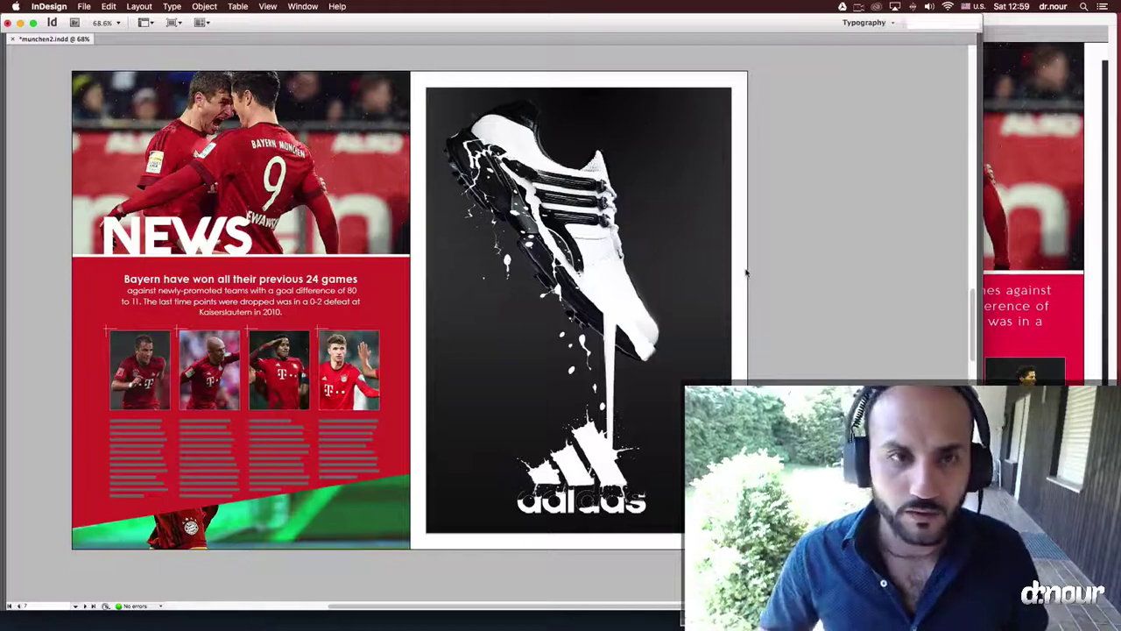
scroll(747, 274, left, 2)
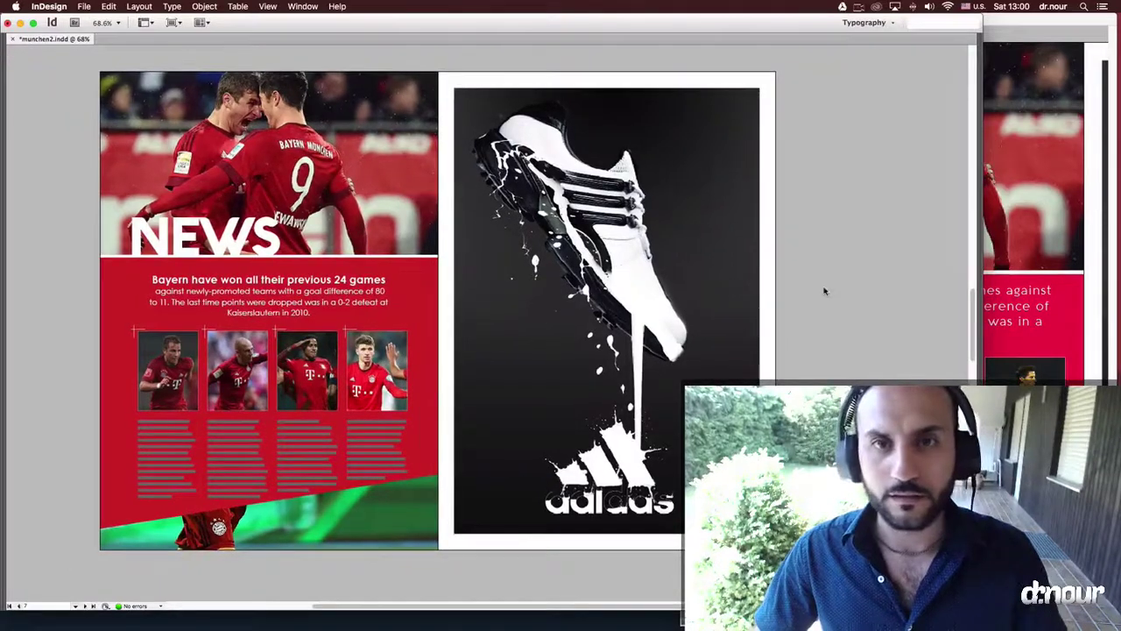
scroll(824, 291, left, 6)
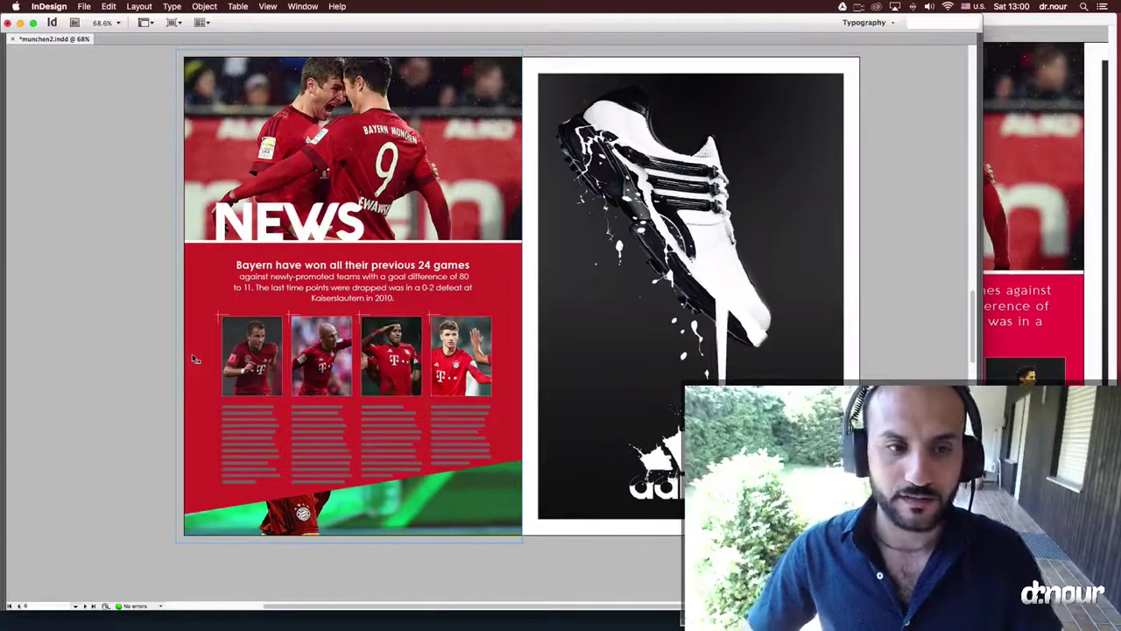
Load all five images from the commercials folder for placing beside the news page, and undo the full-size placement of the first one
scroll(194, 359, left, 10)
key(w)
scroll(204, 230, up, 1)
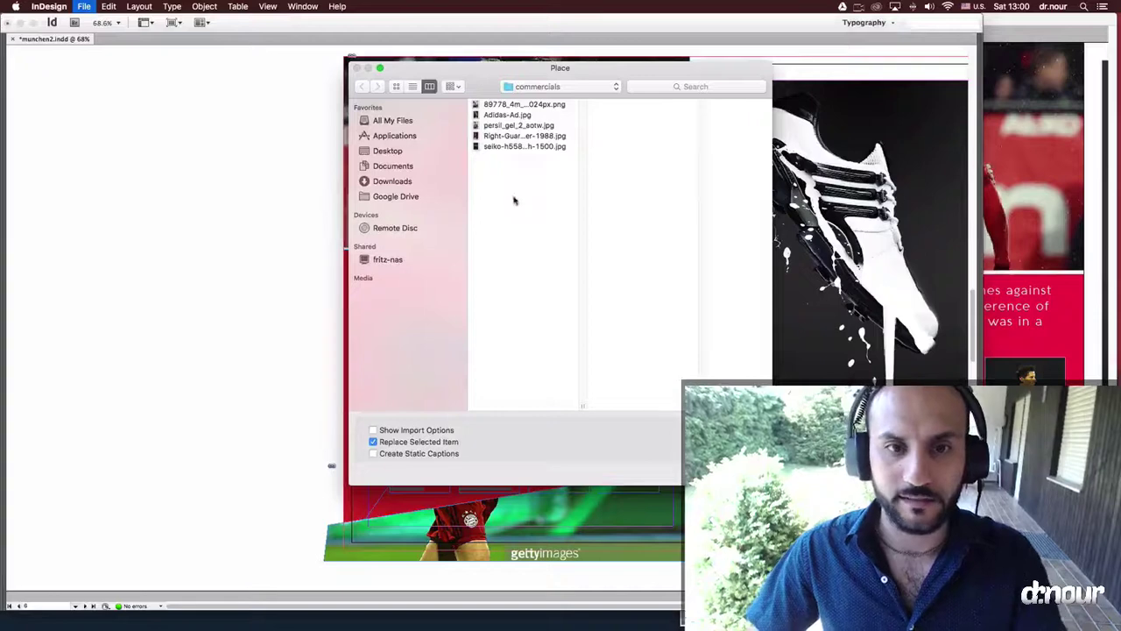
key(super+a)
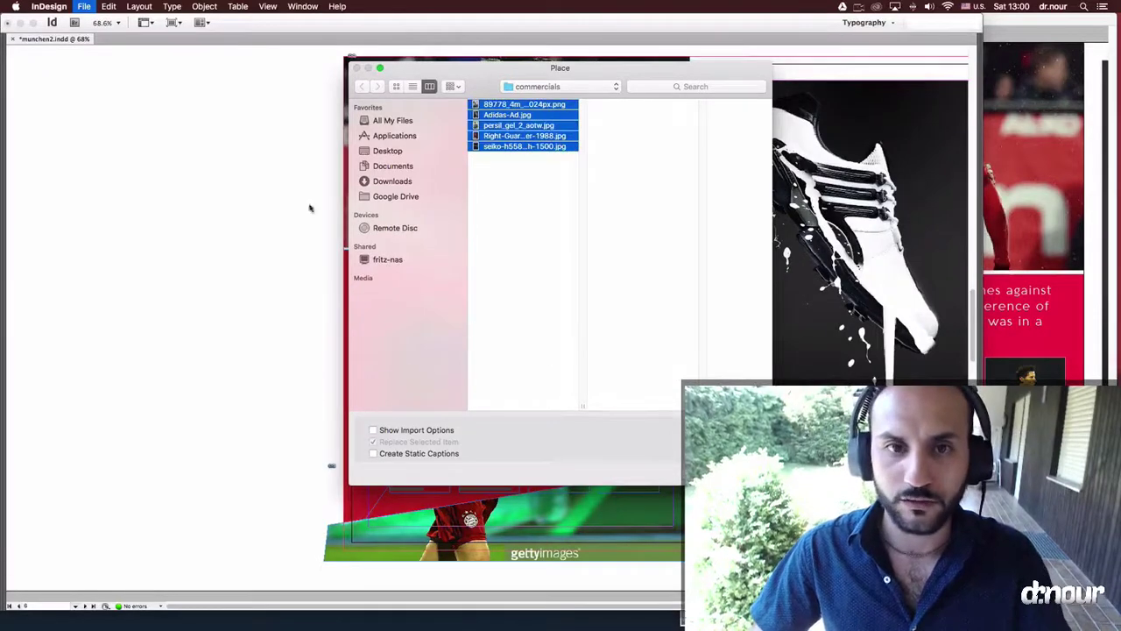
key(Return)
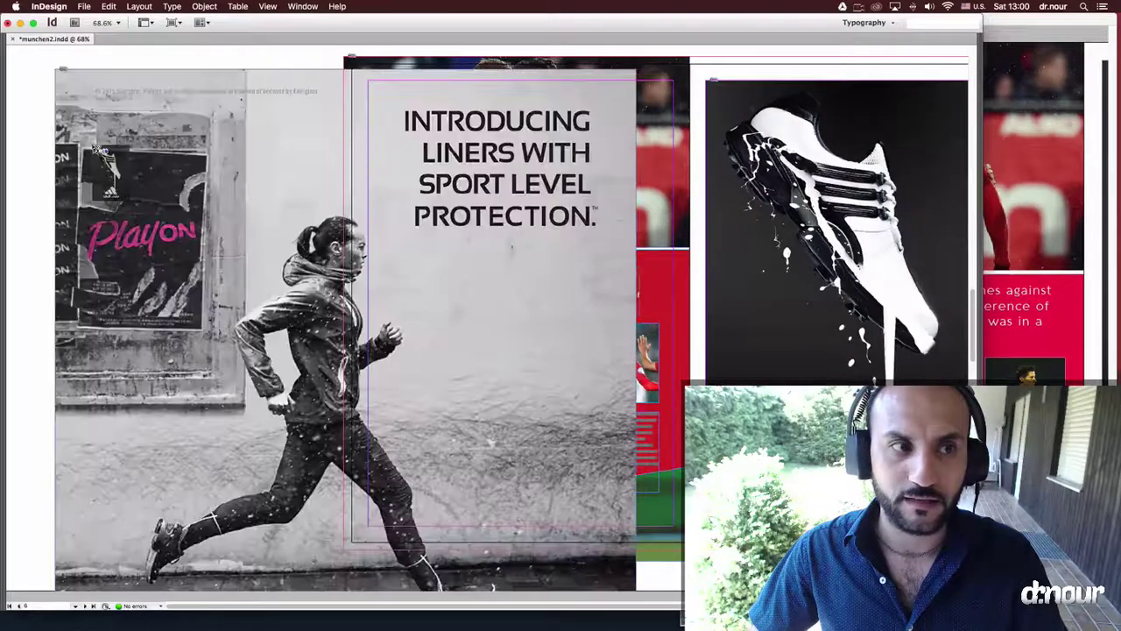
key(super+z)
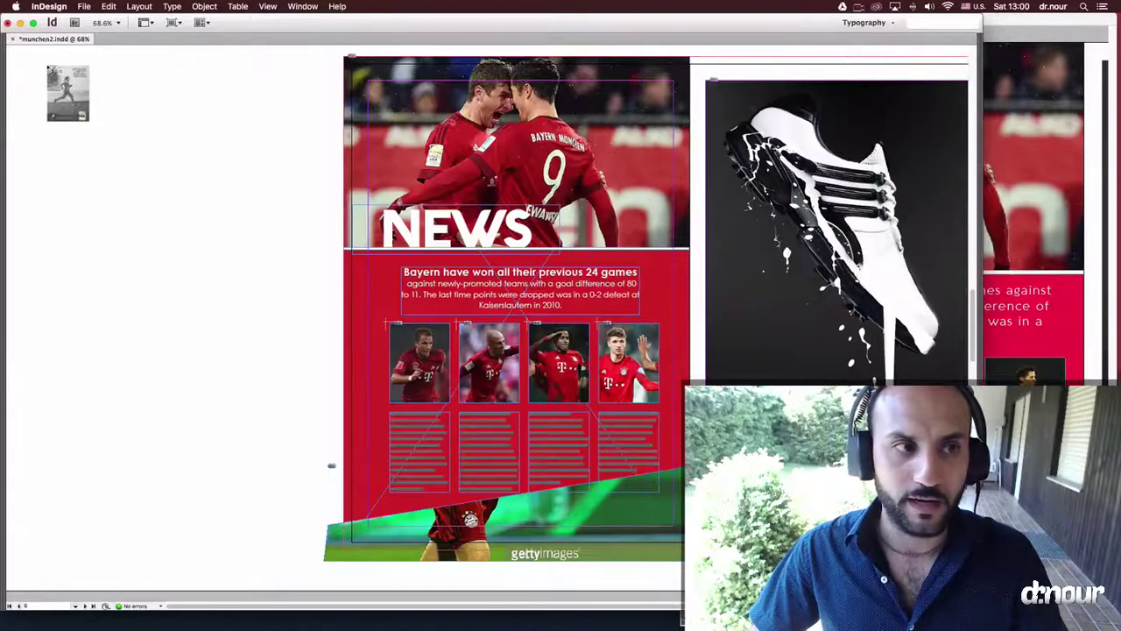
Place the five loaded ad images in a three-by-three grid about 145 by 127.5 mm on the pasteboard beside the news page
drag(48, 65, 280, 270)
key(Up)
key(Up)
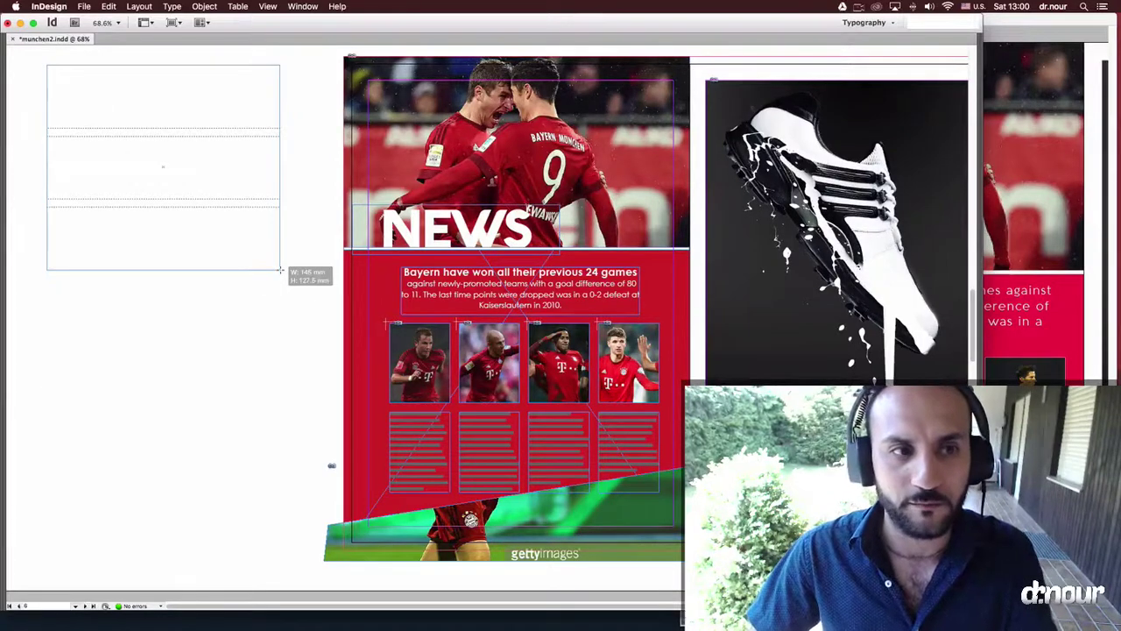
drag(280, 270, 280, 271)
key(Right)
key(Right)
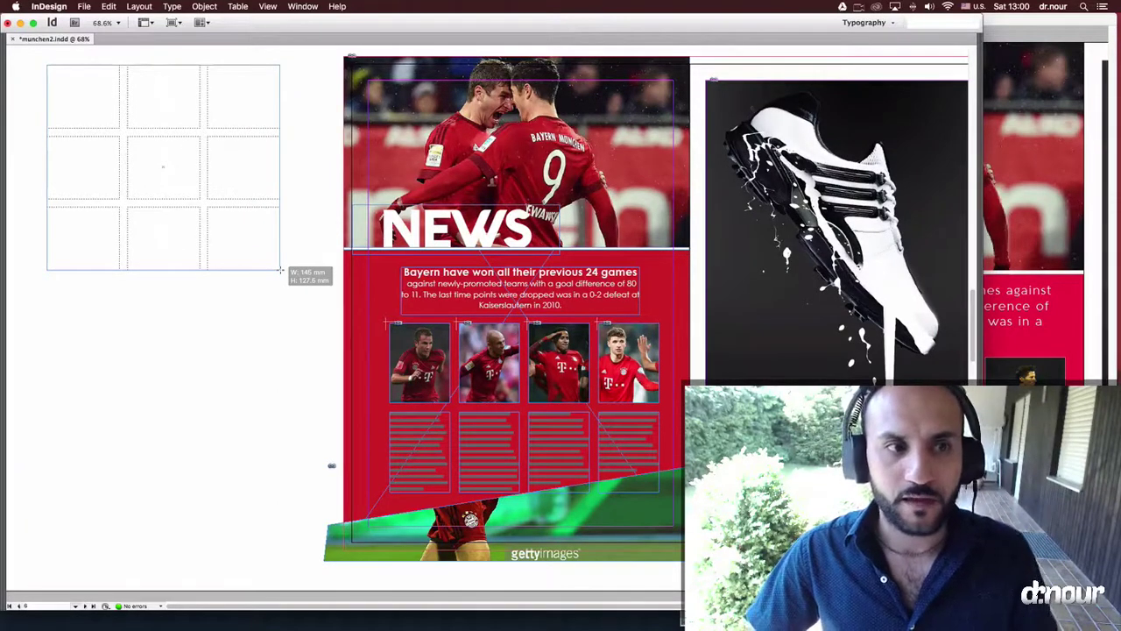
drag(279, 270, 279, 270)
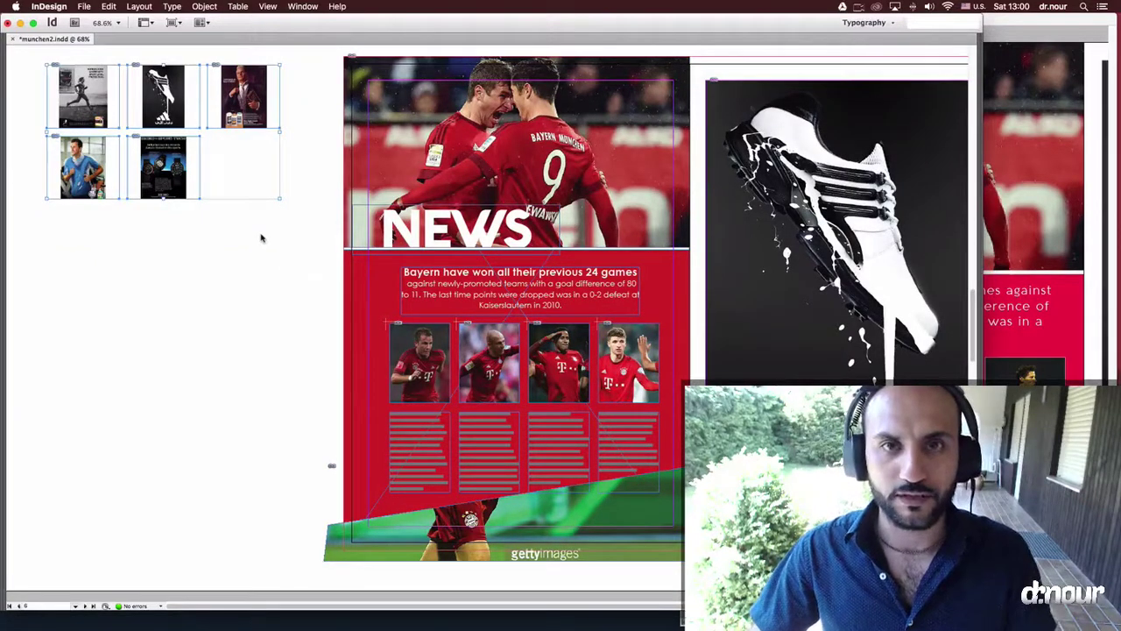
Try filling the five ad frames proportionally, and return their contents to a proportional fit
key(Tab)
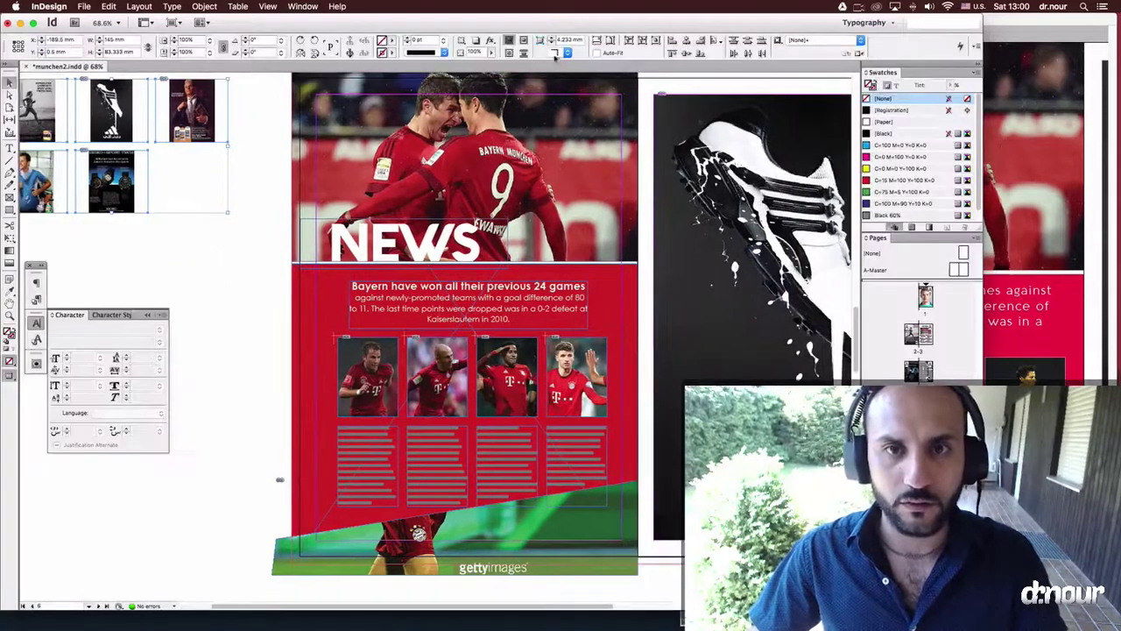
click(597, 40)
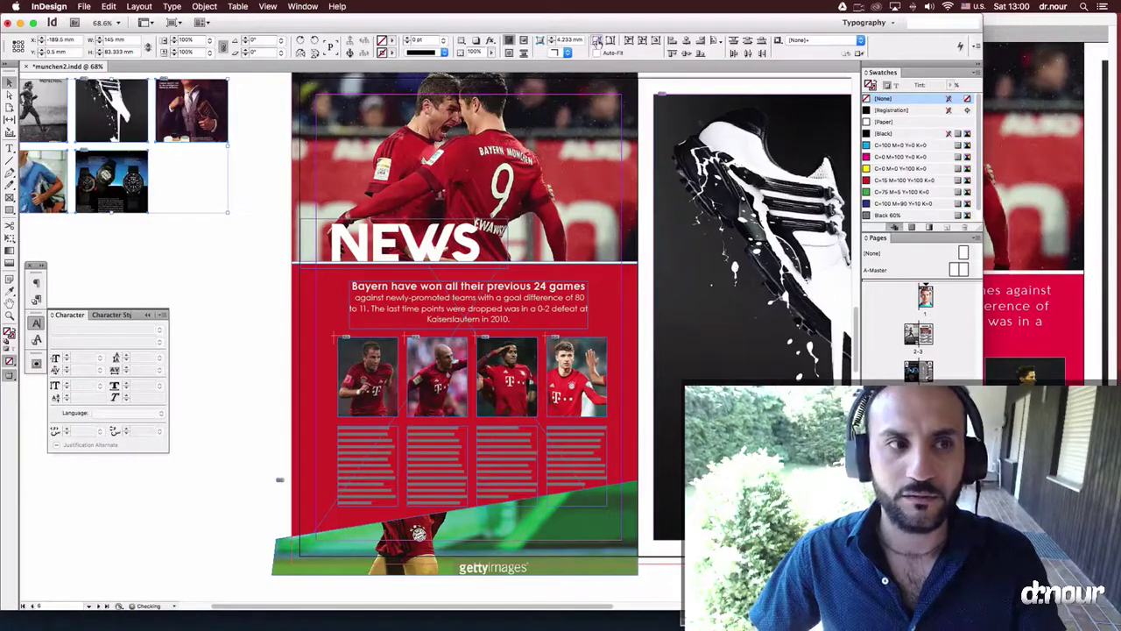
click(610, 41)
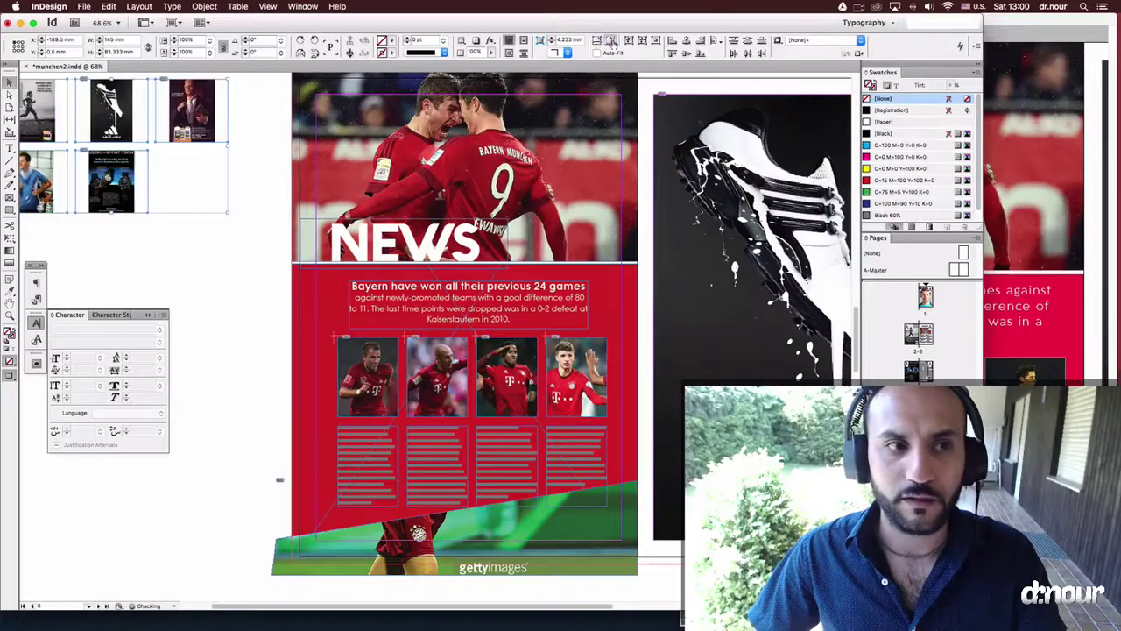
click(214, 263)
Move the photo inside the slanted bottom frame down to Y -55.5 mm, framing the player's shirt and outstretched arm
scroll(213, 263, down, 5)
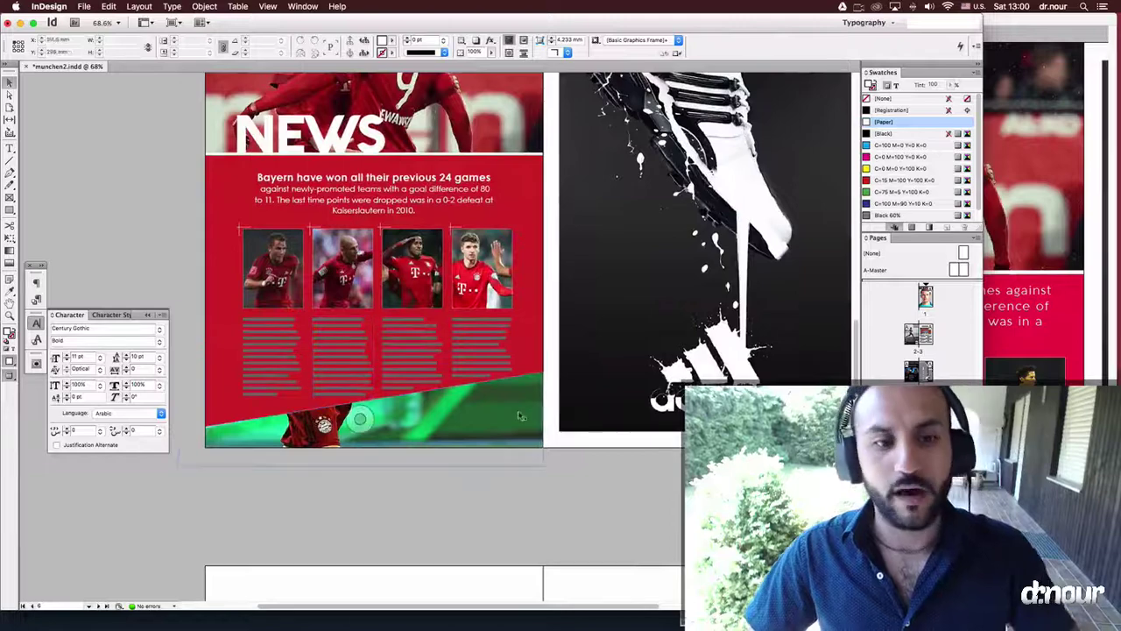
click(506, 414)
key(shift+Down)
key(shift+Down)
key(shift+Down)
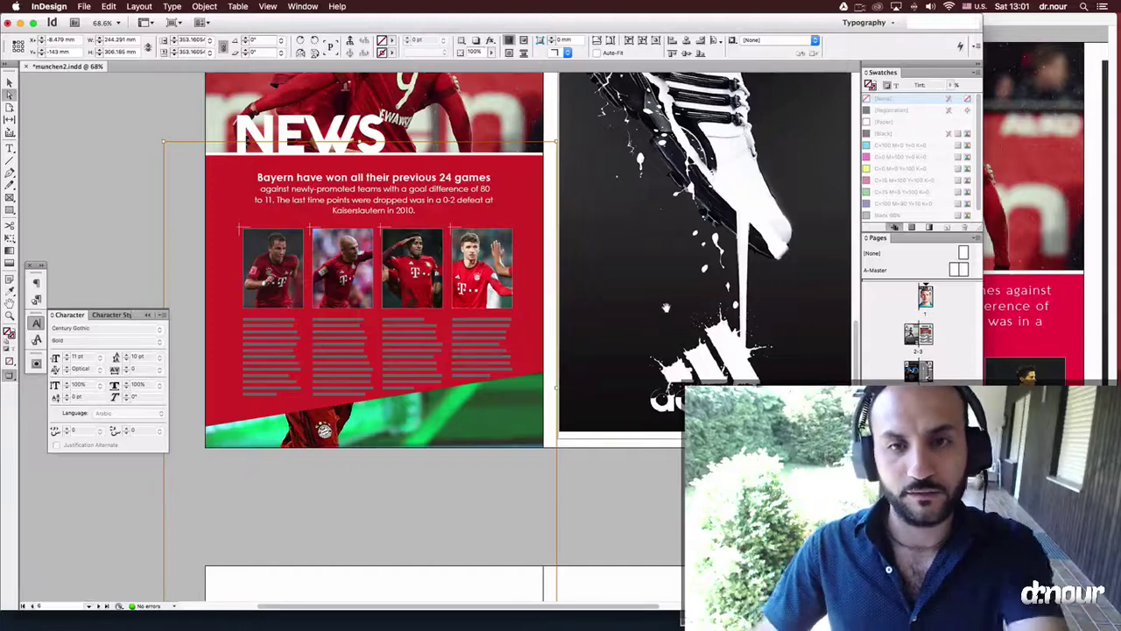
key(shift+Down)
key(shift+Down)
key(shift+Down)
key(shift+Down)
key(shift+Down)
key(shift+Down)
key(shift+Down)
key(shift+Down)
key(shift+Down)
key(shift+Down)
key(shift+Down)
key(shift+Down)
key(shift+Down)
key(shift+Down)
key(shift+Down)
key(shift+Down)
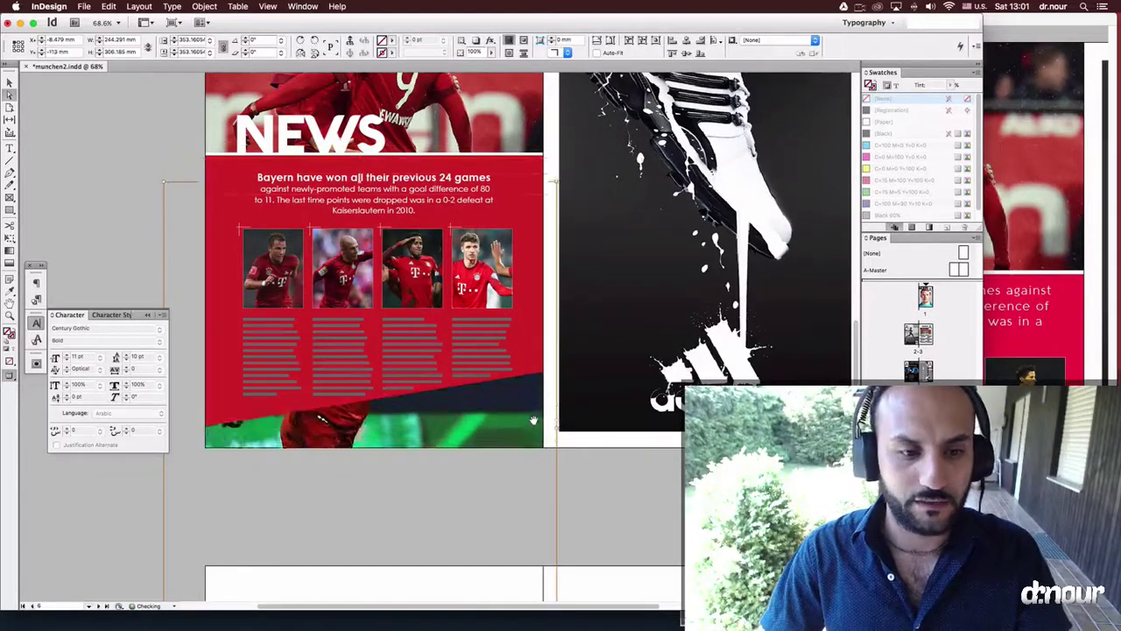
key(shift+Down)
key(shift+Down)
key(shift+Down)
key(shift+Down)
key(shift+Down)
key(shift+Down)
key(shift+Down)
key(shift+Down)
key(shift+Down)
key(shift+Down)
key(shift+Down)
key(shift+Down)
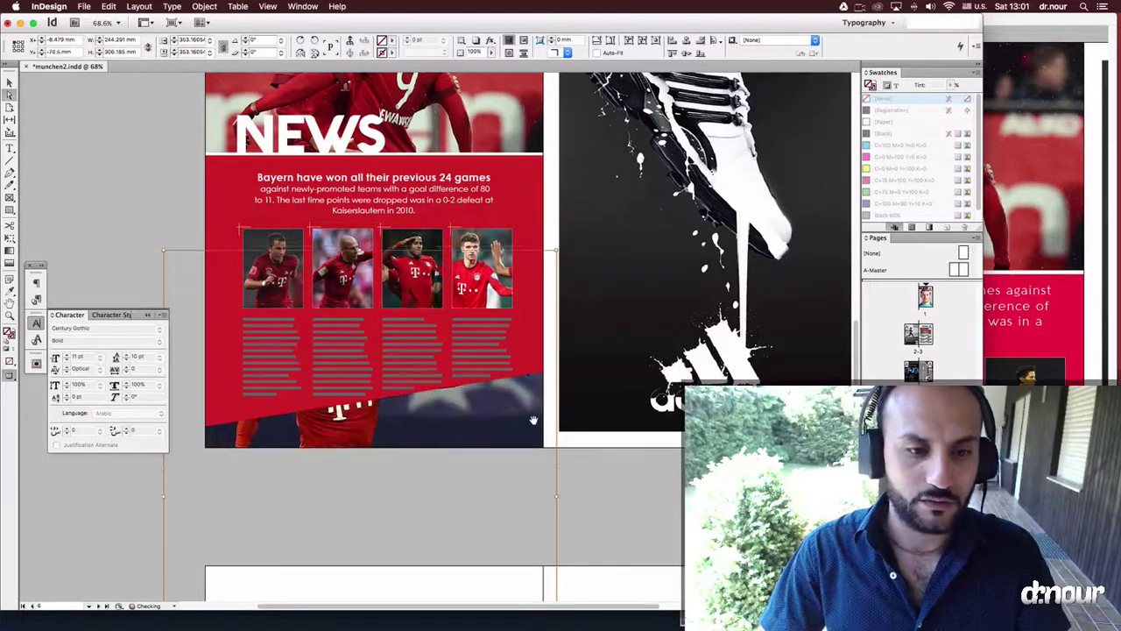
key(shift+Down)
key(shift+Down)
key(shift+Down)
key(shift+Down)
key(shift+Down)
key(shift+Down)
key(shift+Down)
key(shift+Down)
key(shift+Down)
key(shift+Down)
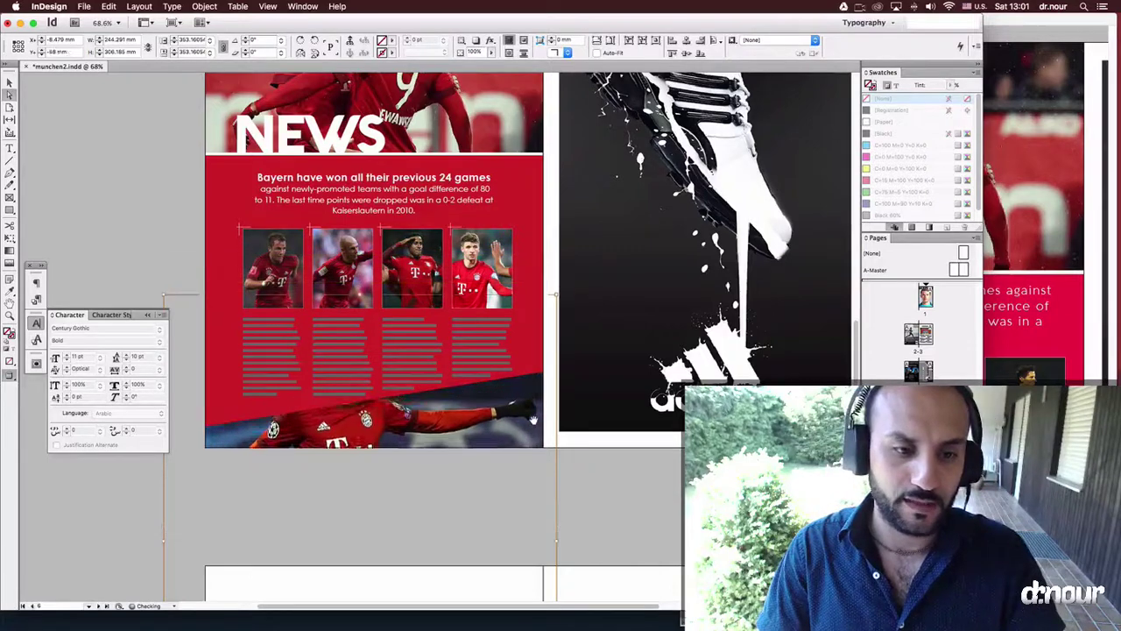
key(shift+Up)
key(shift+Up)
key(shift+Up)
key(shift+Up)
key(shift+Up)
key(shift+Up)
key(shift+Up)
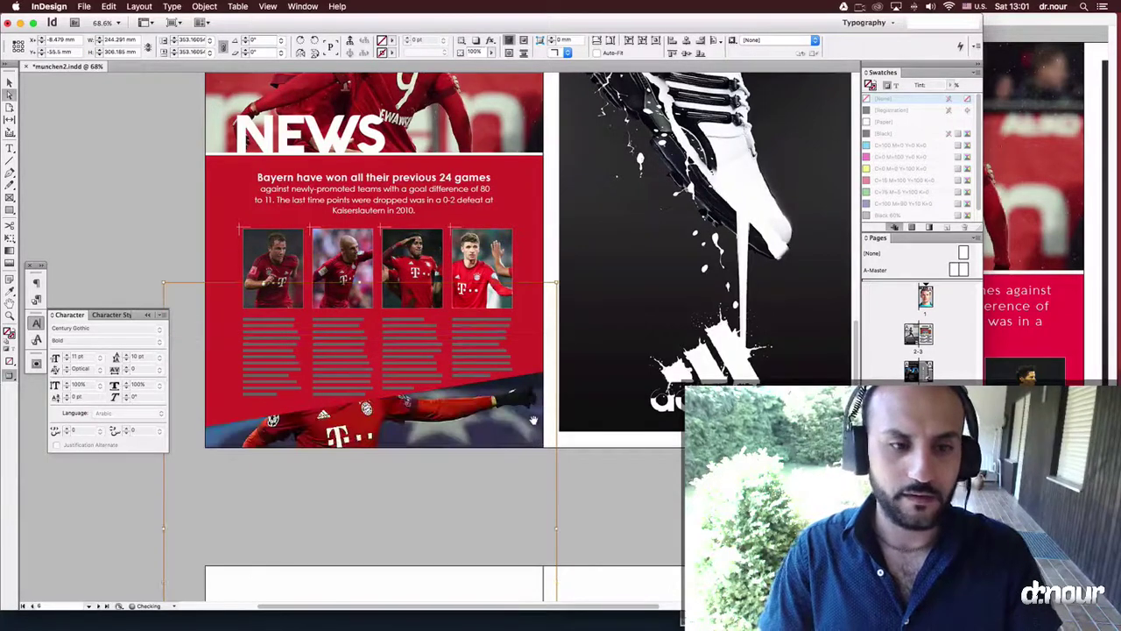
click(631, 488)
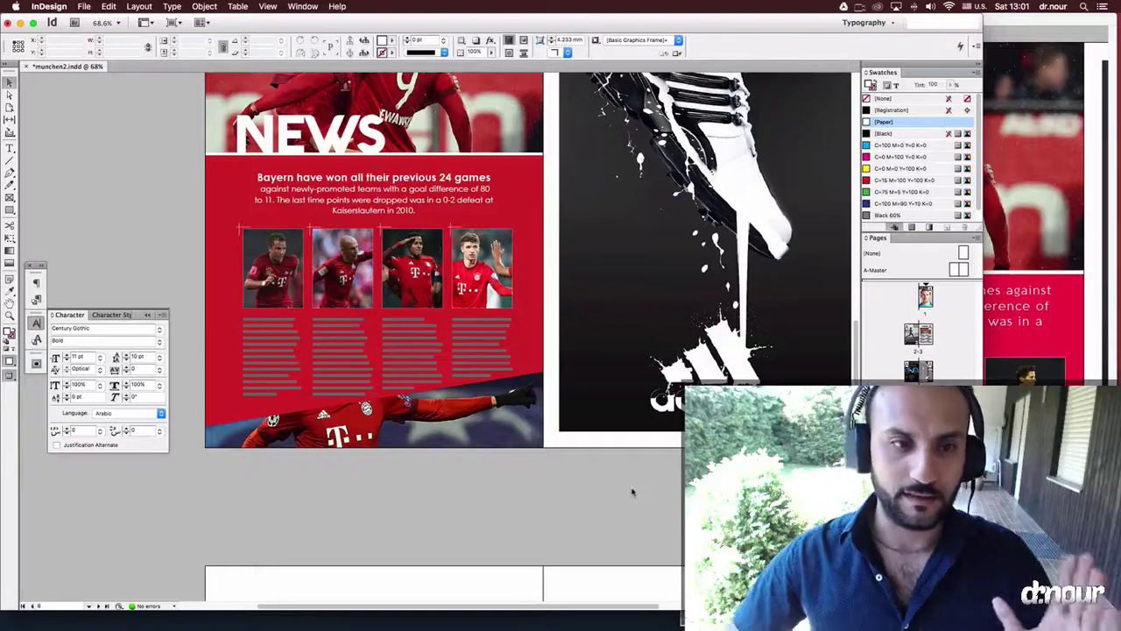
Shift the photo inside the slanted bottom frame 2.5 mm to the left
click(527, 186)
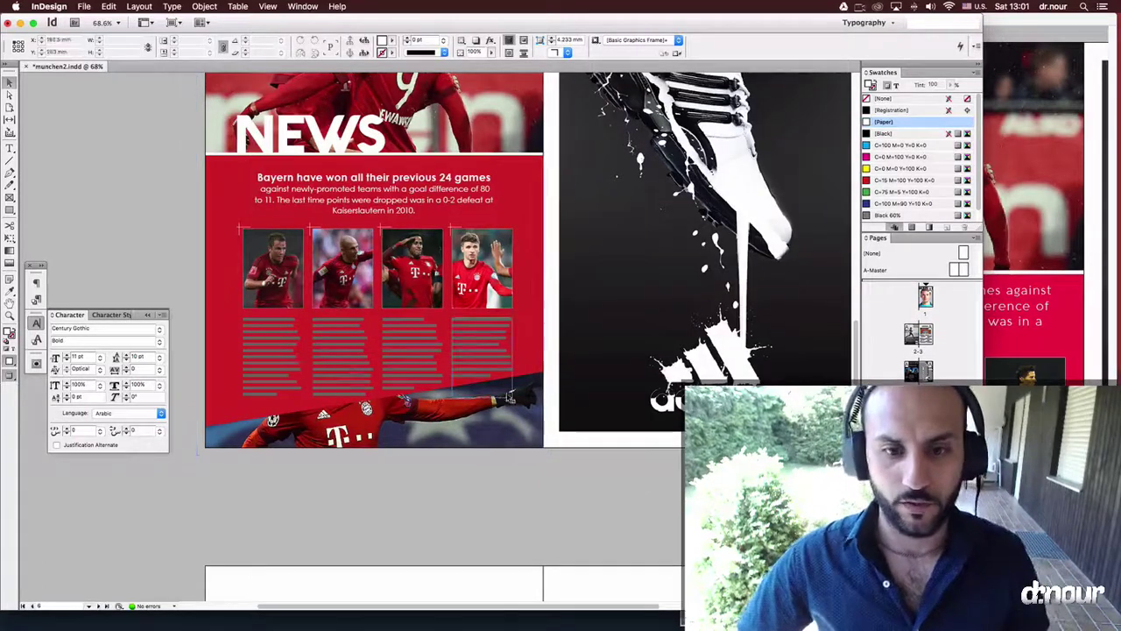
click(705, 252)
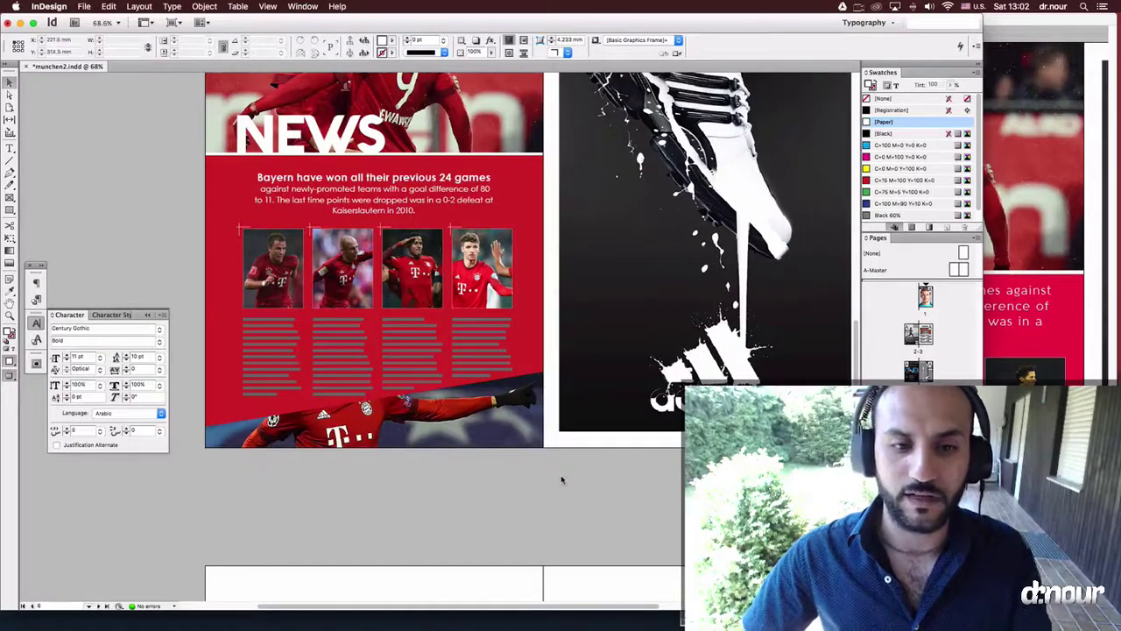
key(a)
click(527, 433)
key(shift+Left)
key(shift+Left)
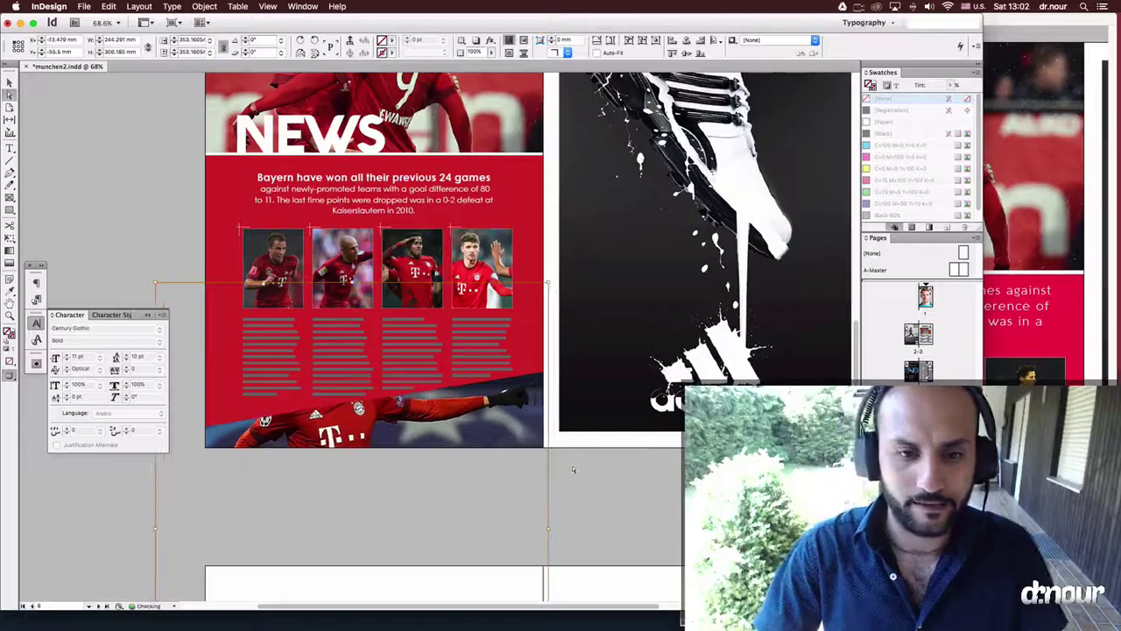
key(Right)
Scale the photo in the slanted frame down proportionally to about 331% (229 mm wide), and nudge it up and left within the frame
key(e)
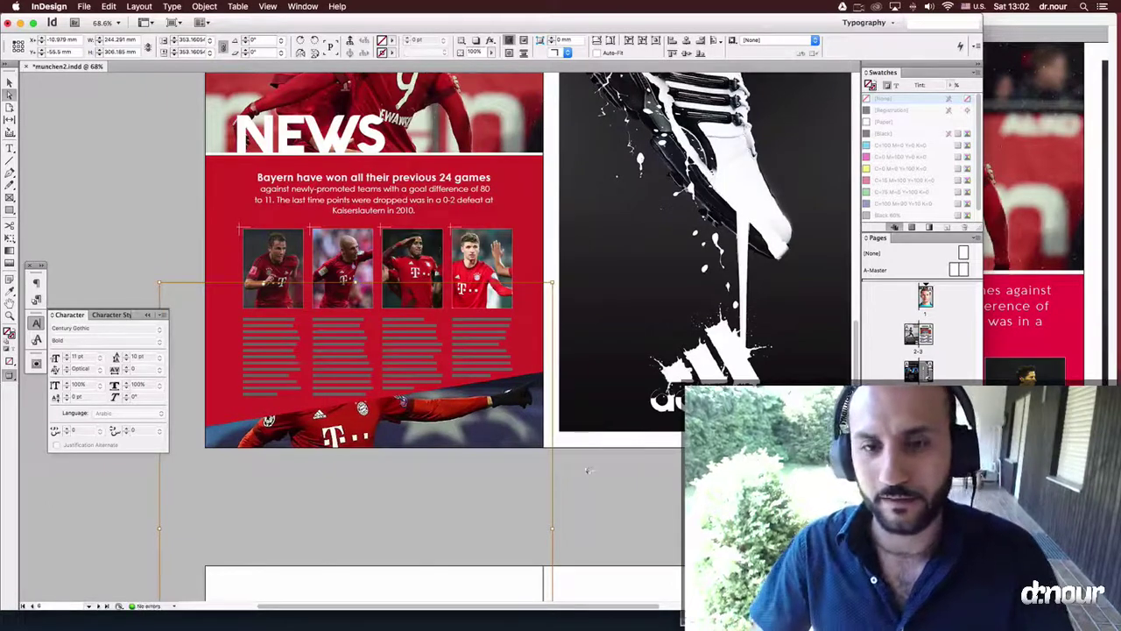
scroll(574, 469, down, 3)
scroll(573, 470, left, 1)
drag(196, 155, 217, 190)
key(shift+Up)
key(shift+Up)
key(shift+Up)
key(shift+Up)
key(shift+Up)
key(shift+Up)
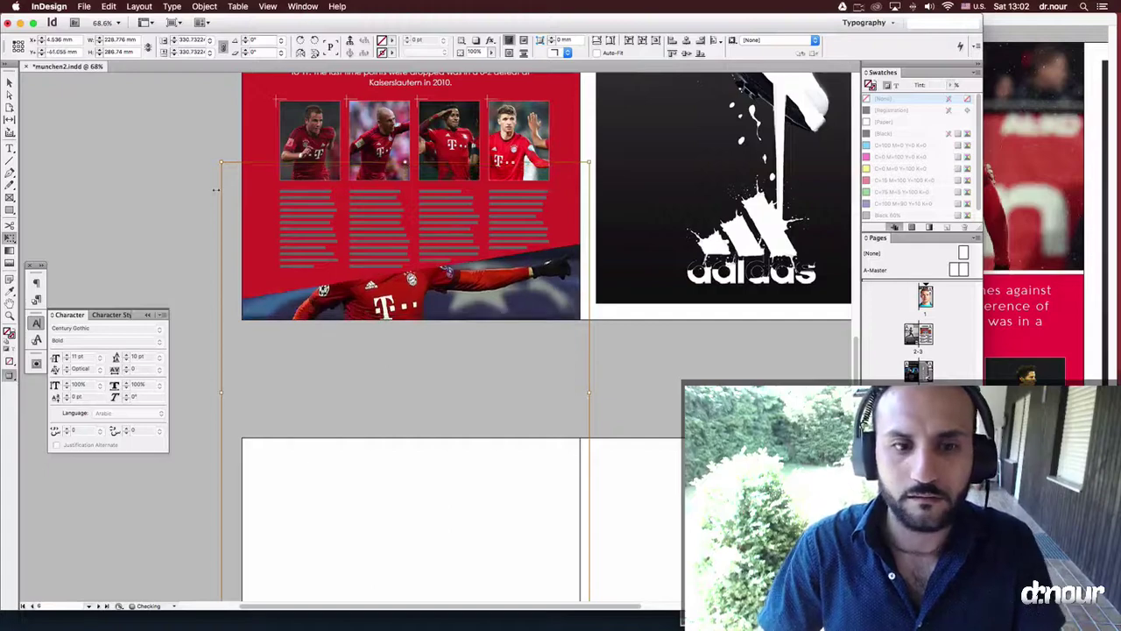
key(shift+Left)
key(shift+Left)
key(shift+Left)
key(v)
click(197, 193)
scroll(196, 193, up, 6)
scroll(196, 192, right, 1)
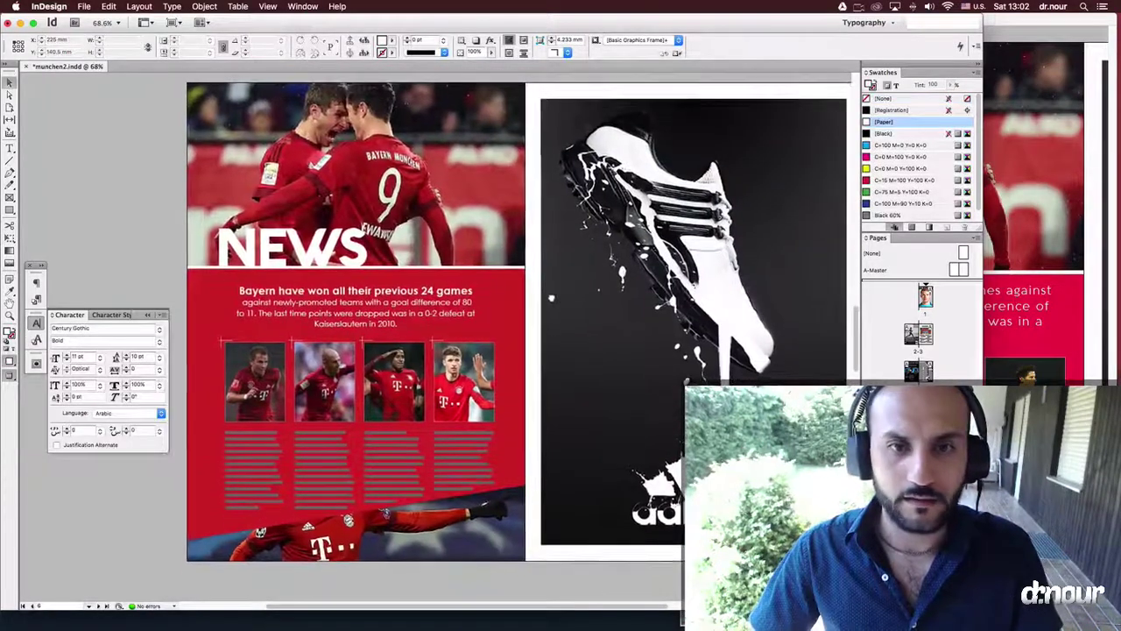
drag(551, 298, 550, 300)
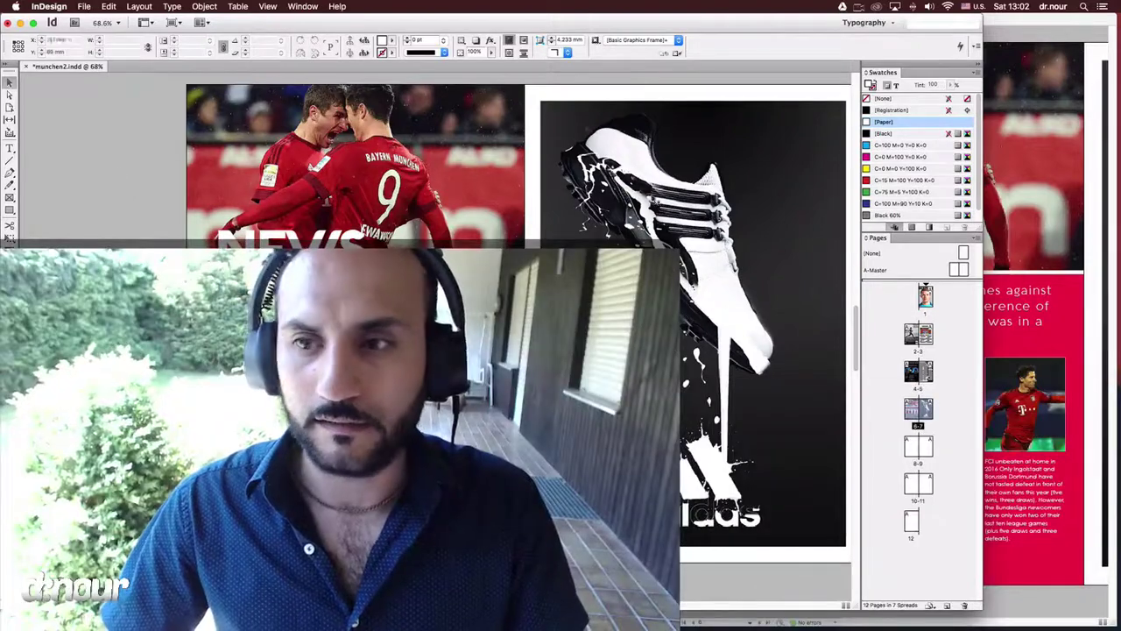
Switch to the munchen.indd document and examine the layout of its Manuel Neuer spread
click(1011, 320)
scroll(1012, 320, down, 10)
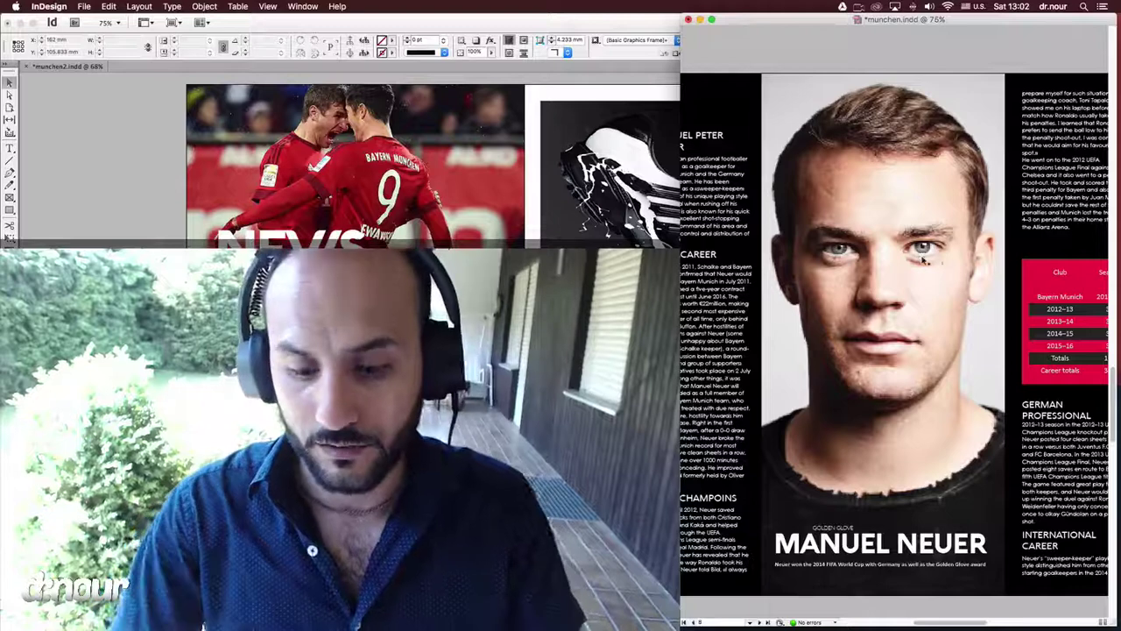
scroll(922, 257, down, 2)
scroll(923, 258, down, 3)
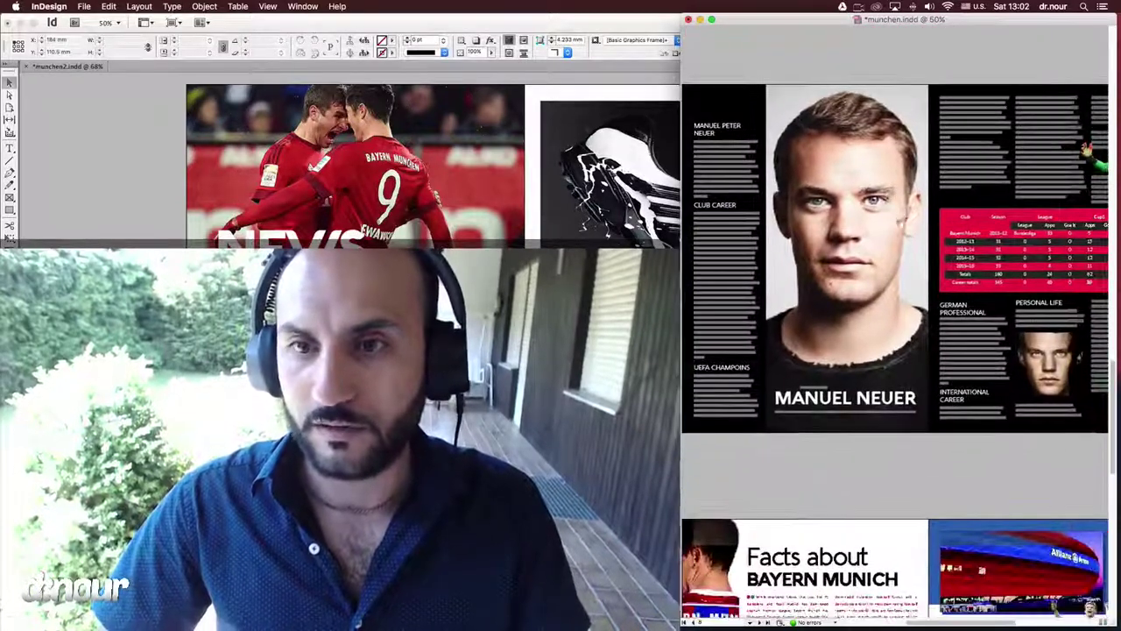